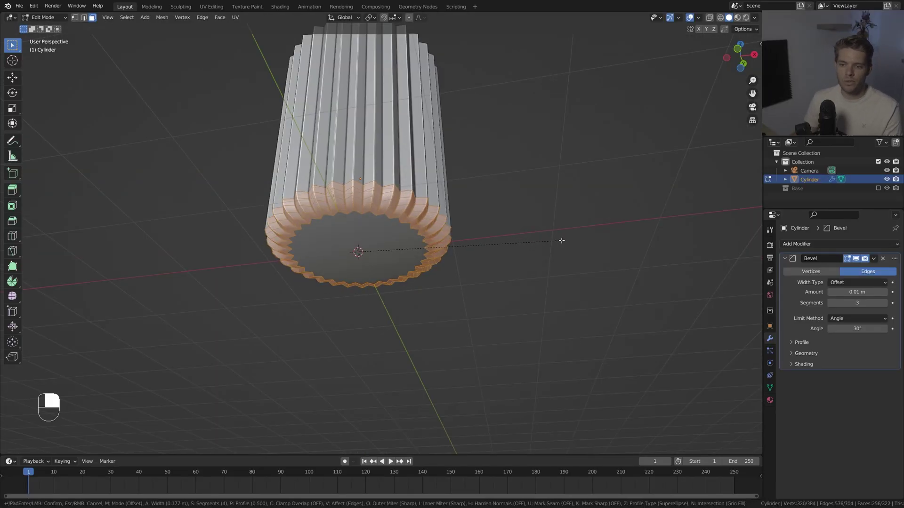
key(e)
click(411, 210)
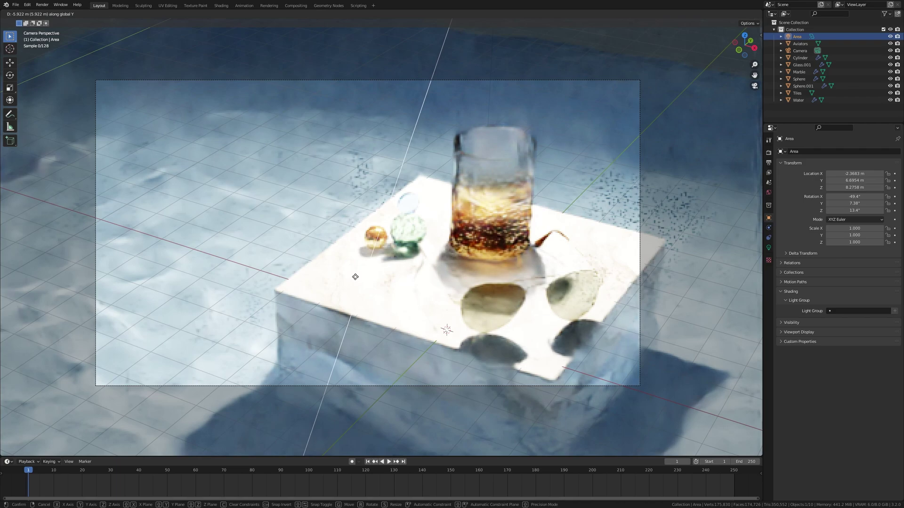
Step: Shift the area light along the global X axis
key(g)
key(x)
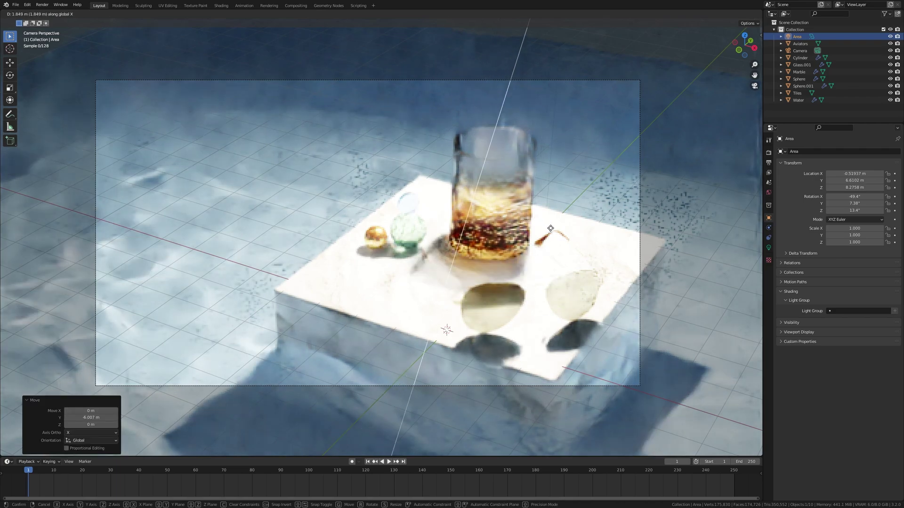
click(622, 221)
key(g)
key(x)
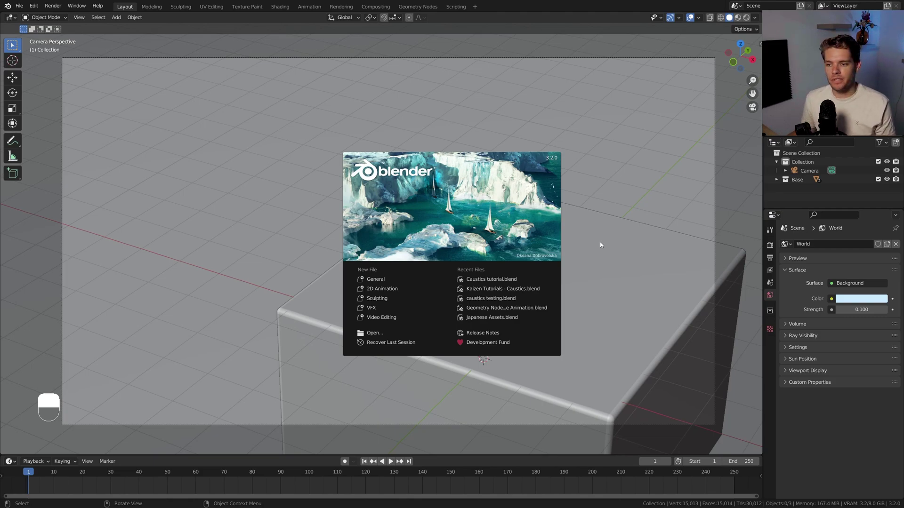
Step: Dismiss the splash screen and exclude the Base collection from the view layer
click(600, 245)
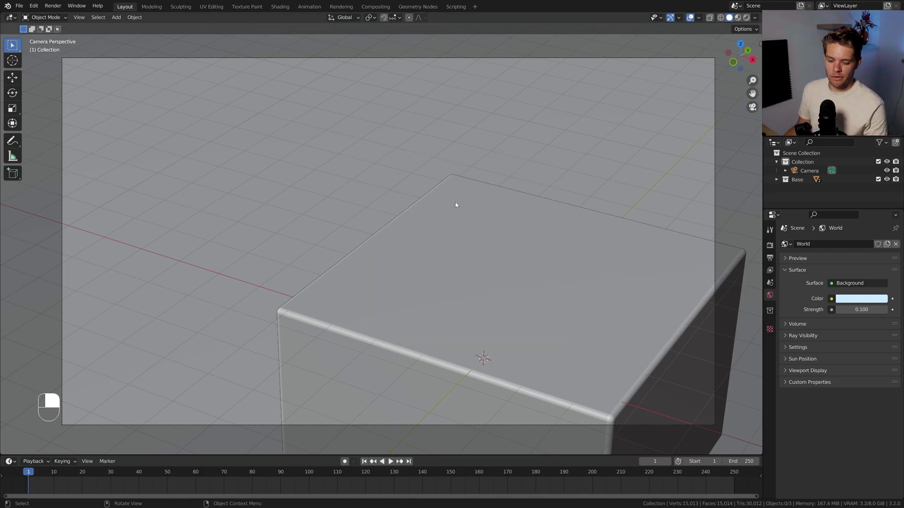
click(877, 179)
scroll(403, 168, down, 4)
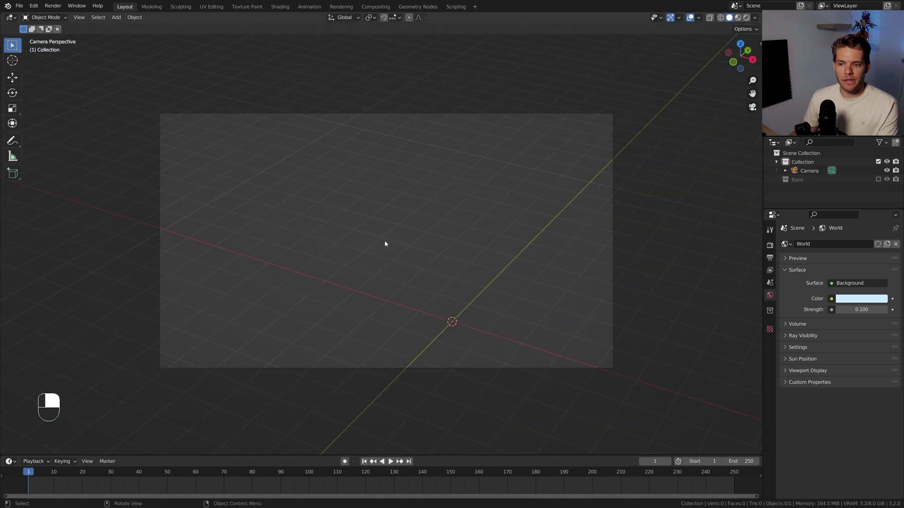
Step: Add a cylinder mesh with 64 vertices
middle_drag(384, 243, 402, 224)
key(shift+a)
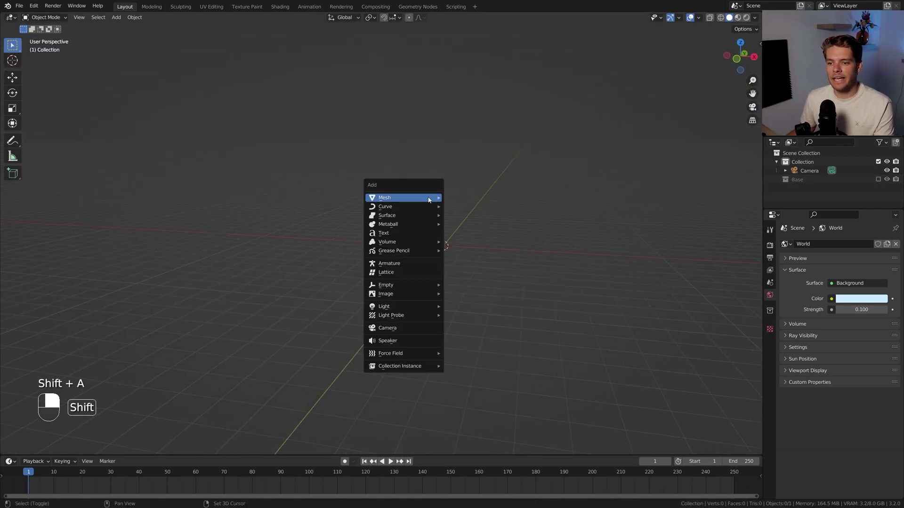
mouse_move(433, 200)
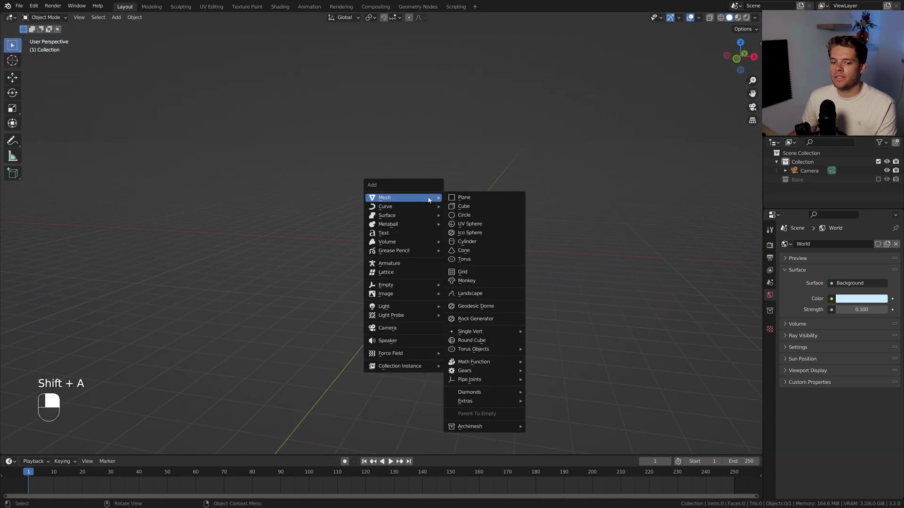
click(469, 242)
click(114, 342)
text(64)
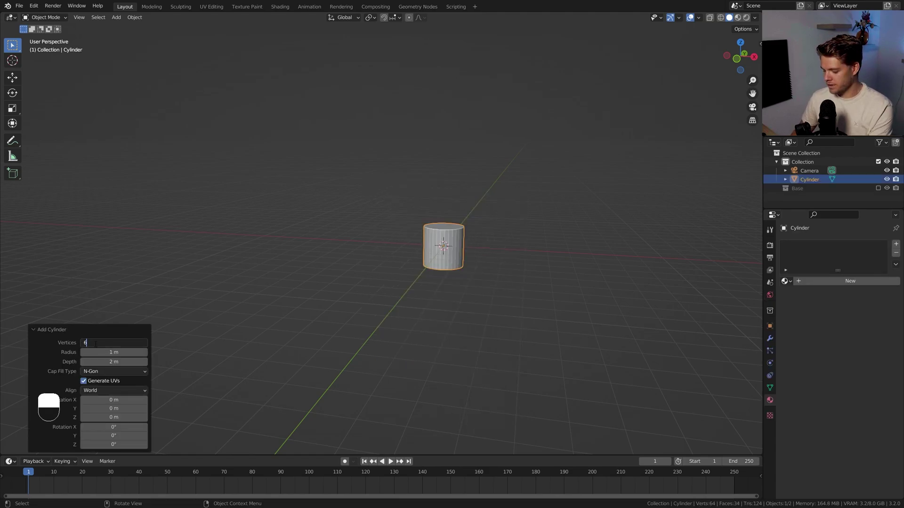
key(Return)
Step: Move the cylinder up 1 m along Z so its base rests on the ground line, using snapped increments
key(KP_1)
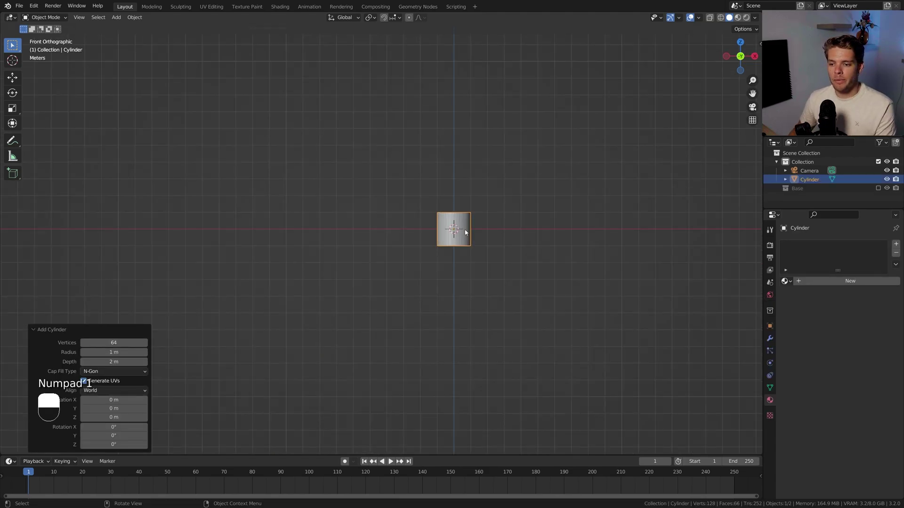
scroll(537, 230, up, 6)
shift+middle_drag(539, 228, 307, 260)
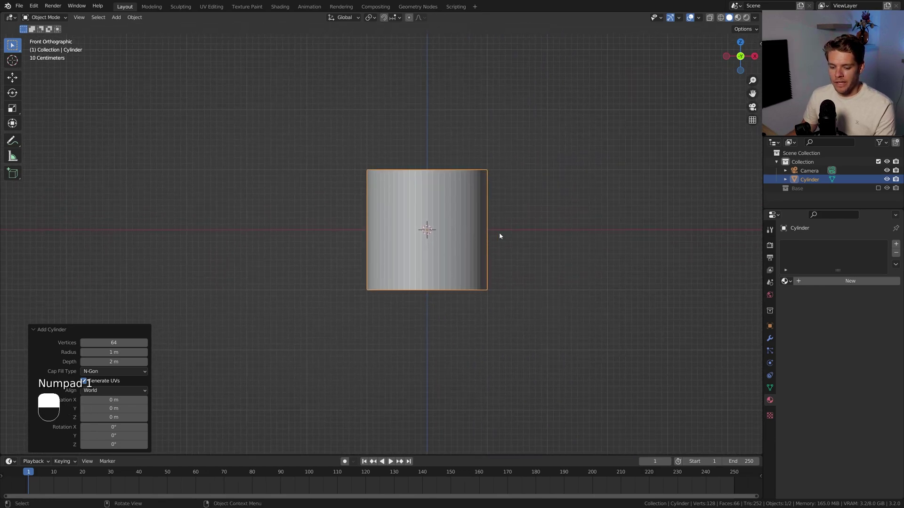
key(g)
key(z)
key(ctrl)
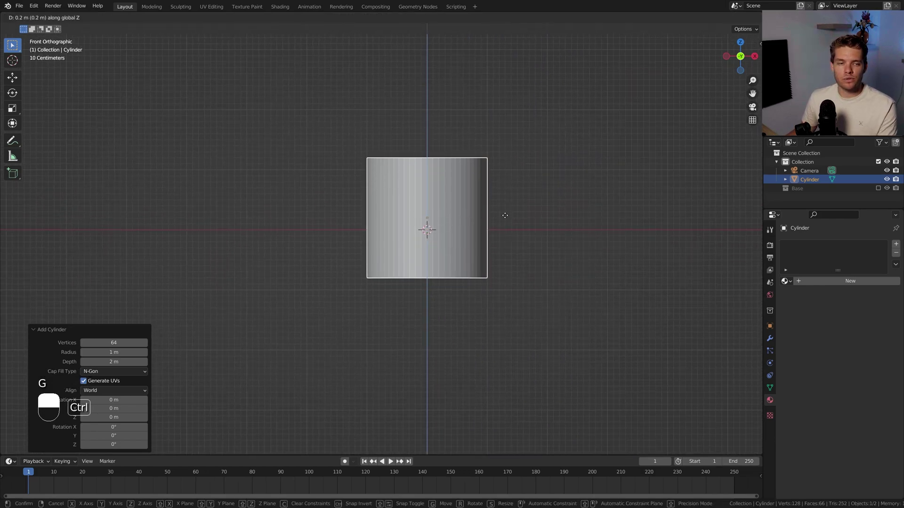
click(518, 170)
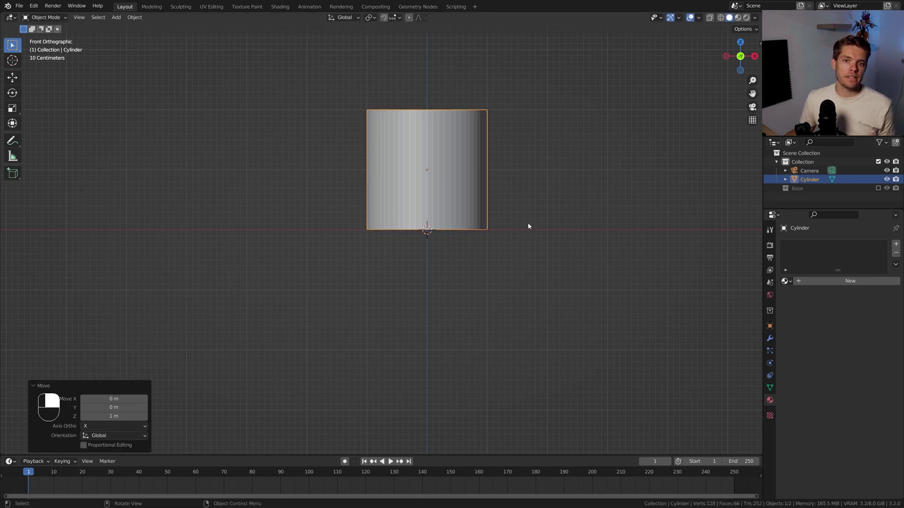
Step: Make the cylinder taller by raising its top face along Z in snapped increments in Edit Mode, and return to Object Mode
middle_drag(528, 226, 333, 190)
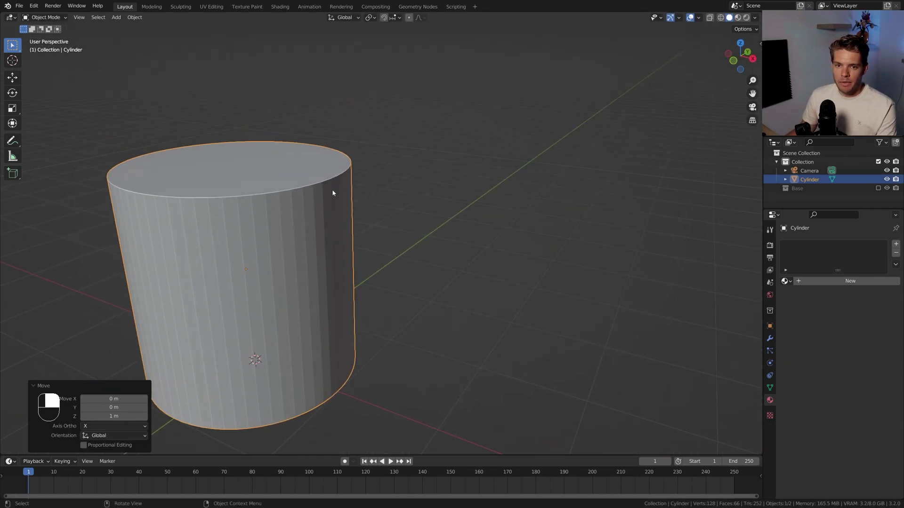
key(Tab)
click(238, 134)
click(92, 17)
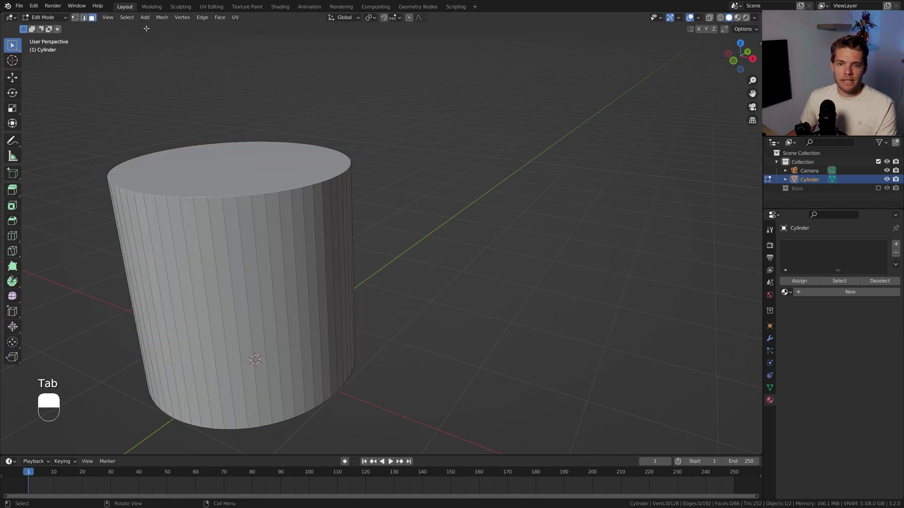
click(221, 155)
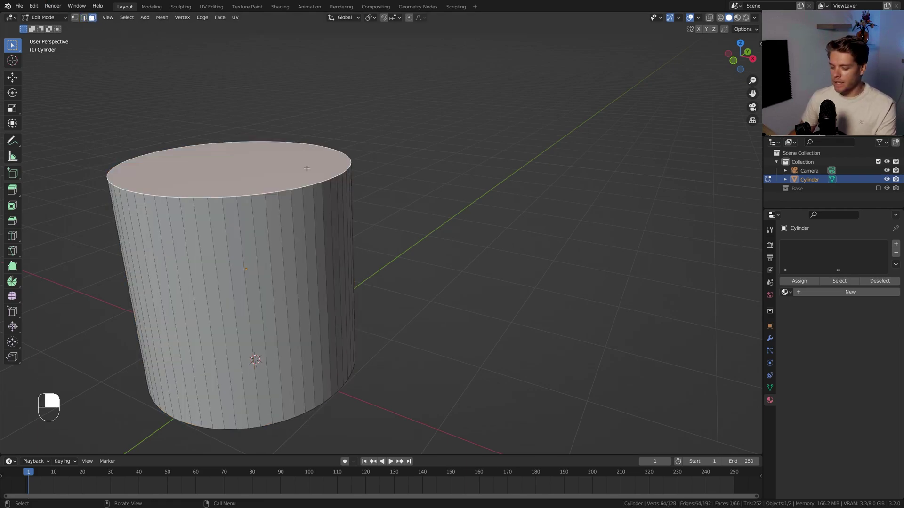
key(KP_1)
key(g)
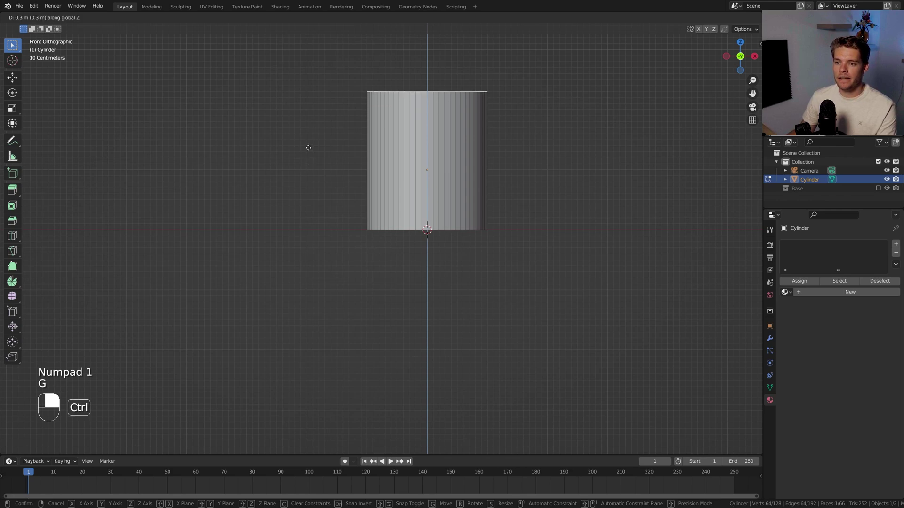
ctrl+click(310, 131)
shift+middle_drag(490, 139, 496, 200)
key(Tab)
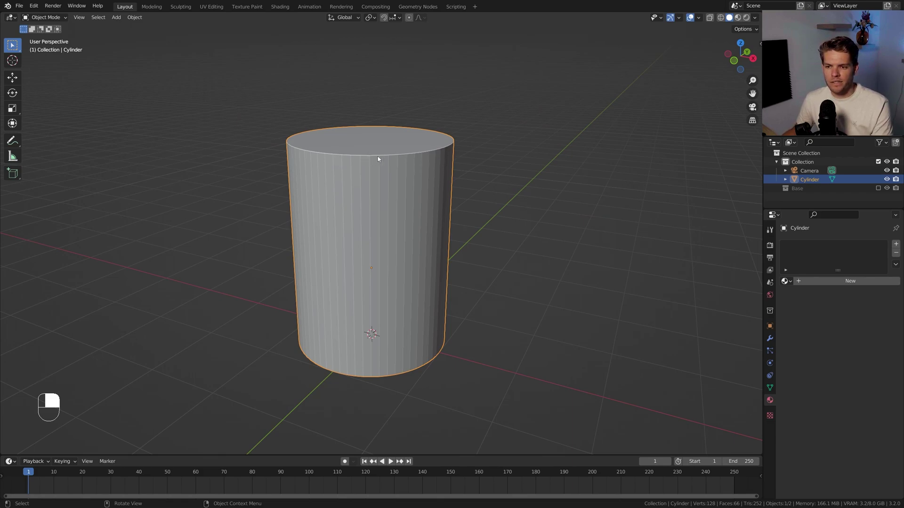
Step: Switch the viewport's Cavity shading off and back on to compare the display
click(755, 17)
click(705, 193)
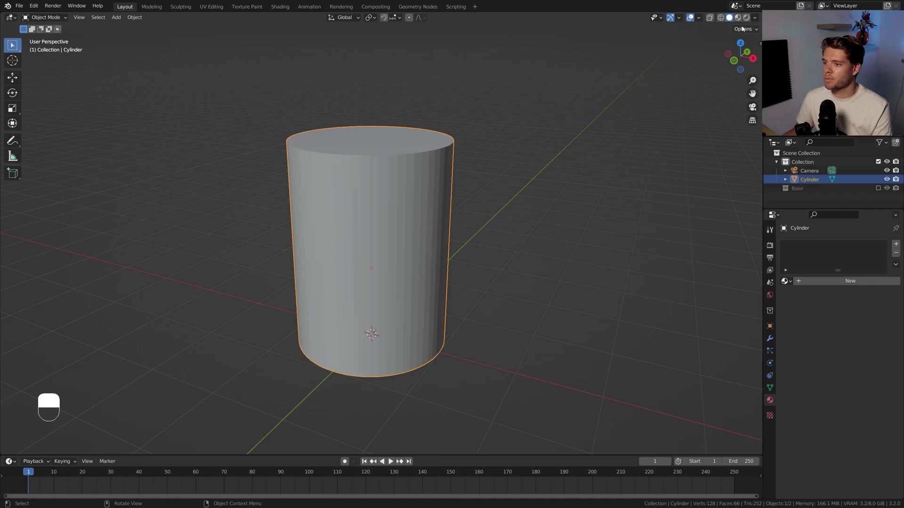
click(755, 17)
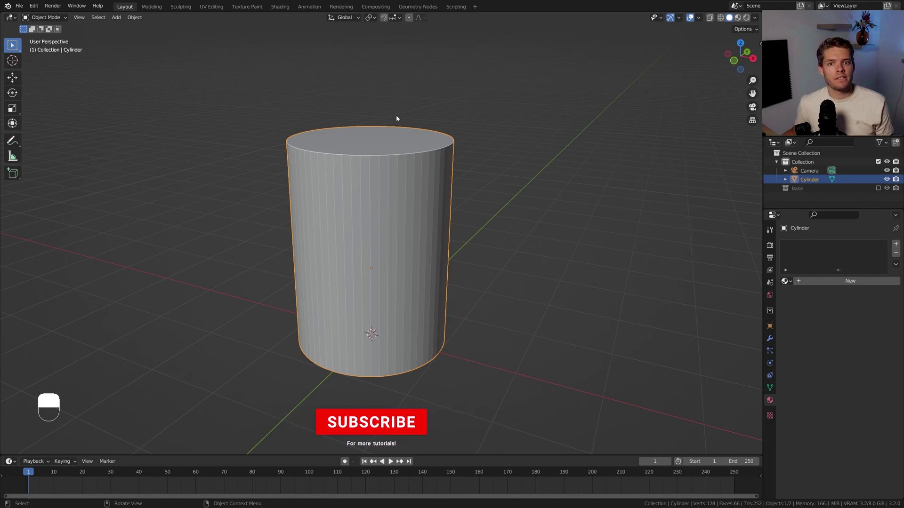
Step: Select every second vertical side edge of the cylinder, selecting all side edges in wireframe and applying Checker Deselect
key(Tab)
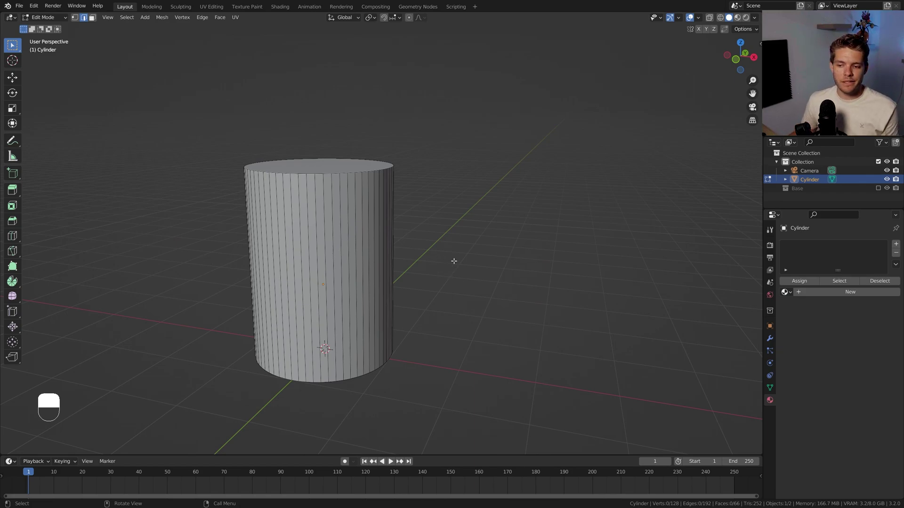
key(KP_1)
key(z)
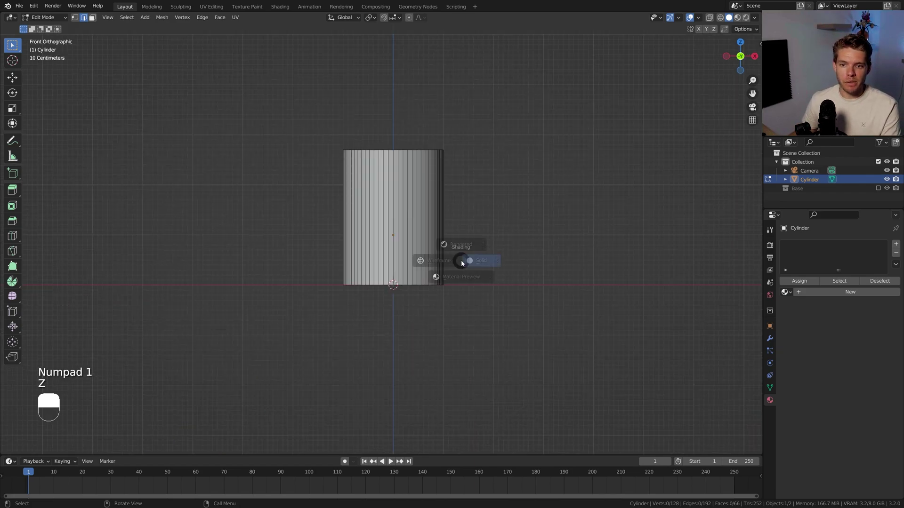
click(368, 266)
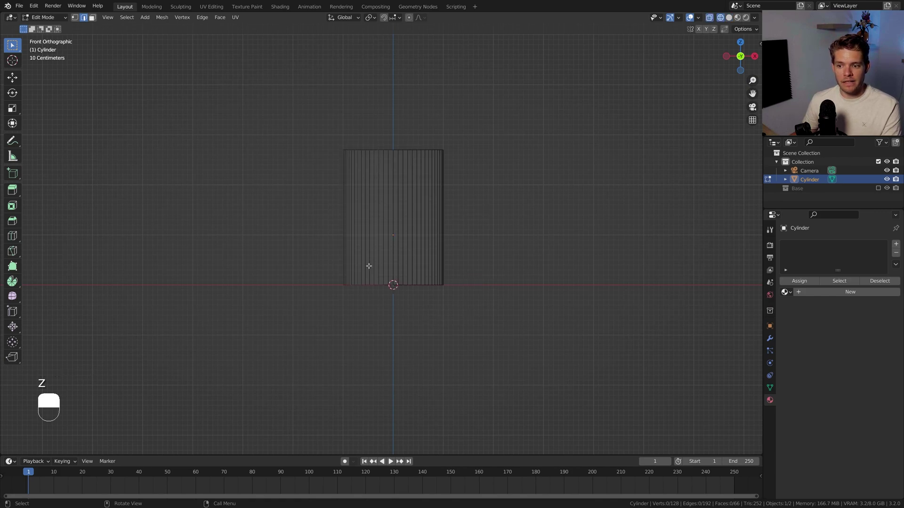
drag(201, 170, 559, 234)
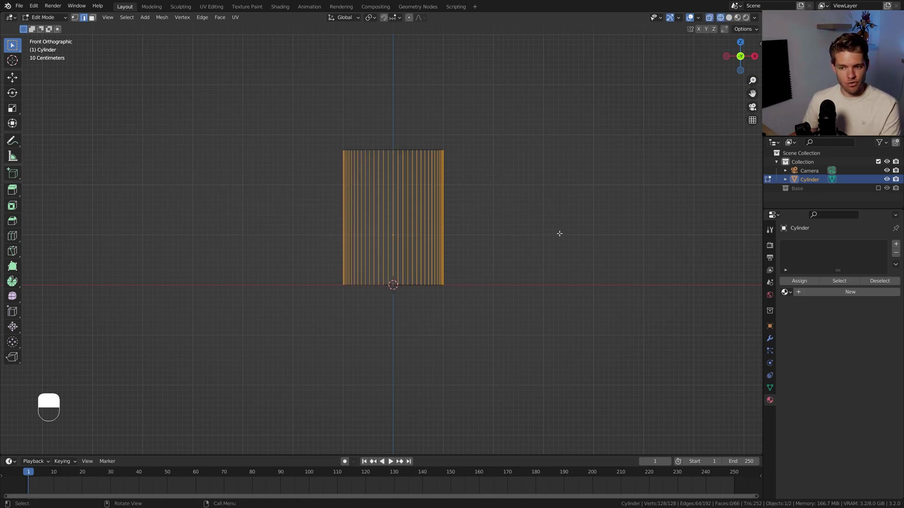
middle_drag(445, 129, 436, 135)
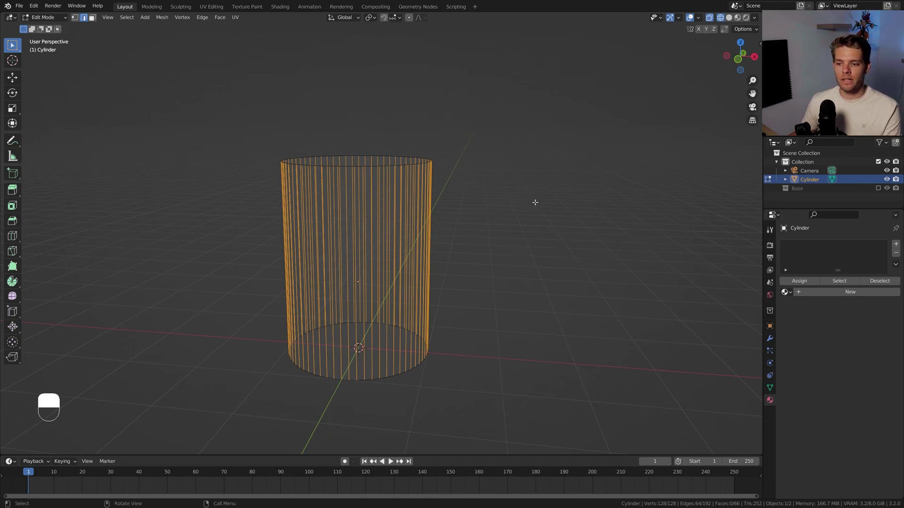
middle_drag(535, 203, 506, 276)
key(shift+z)
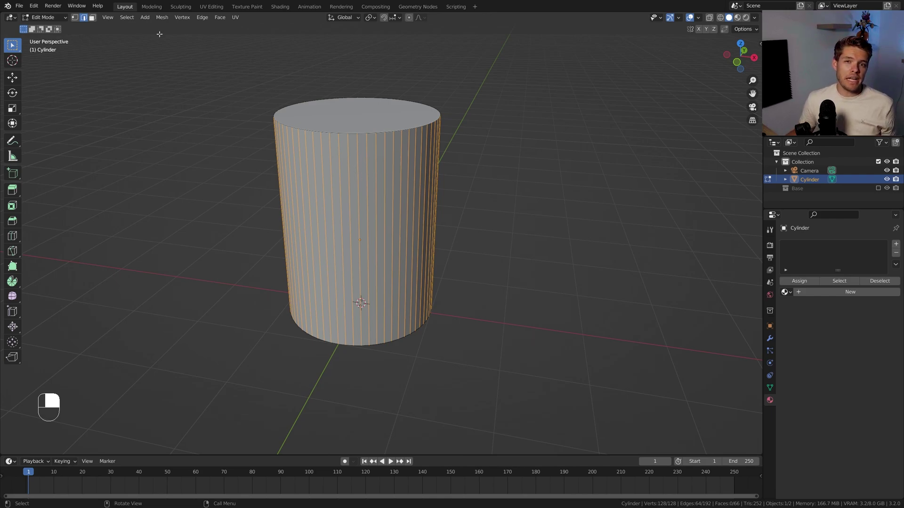
click(132, 19)
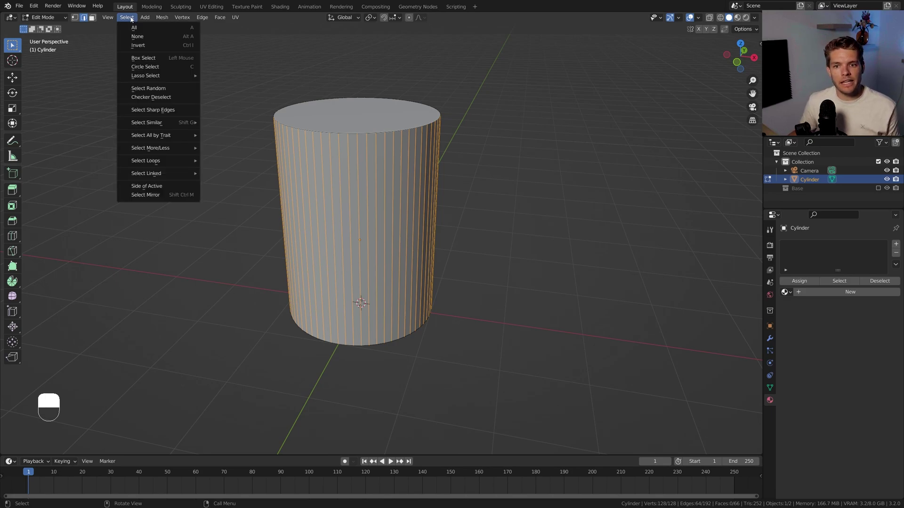
click(176, 98)
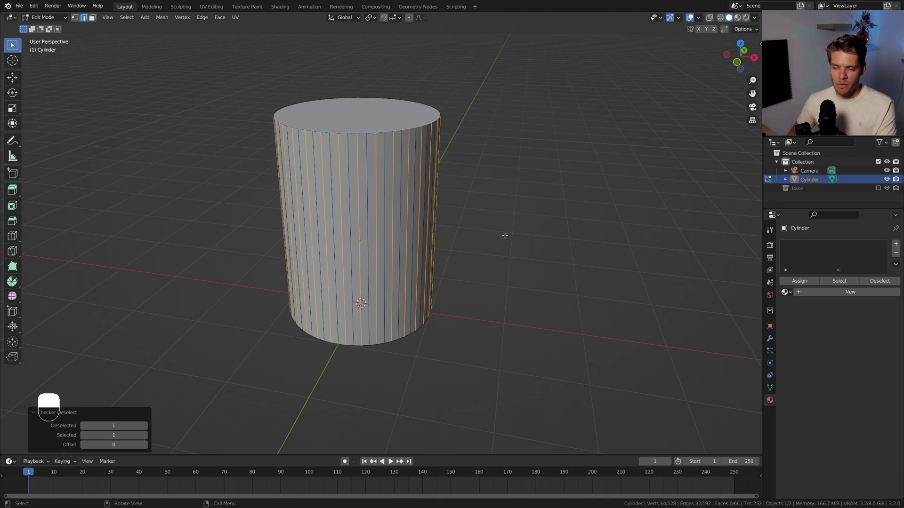
Step: Try scaling the alternate side edges uniformly to 0.935 on all axes, and undo the scaling
key(KP_7)
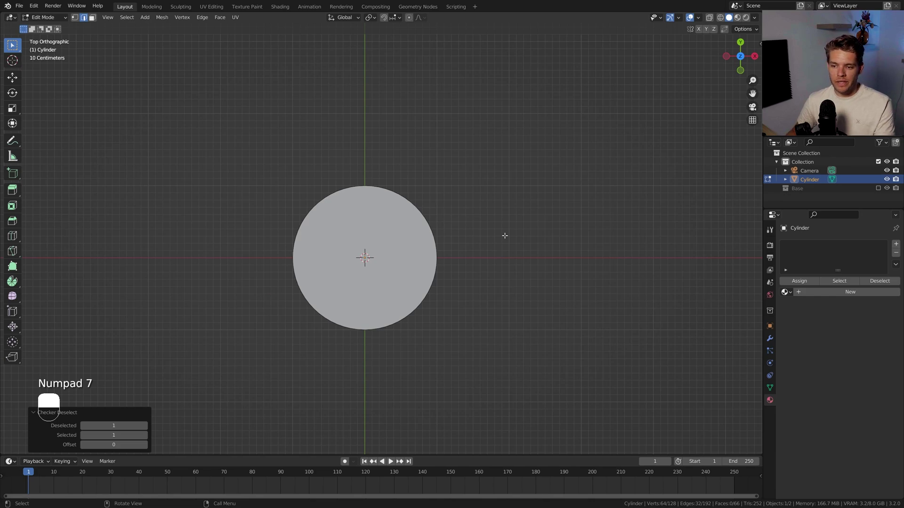
key(s)
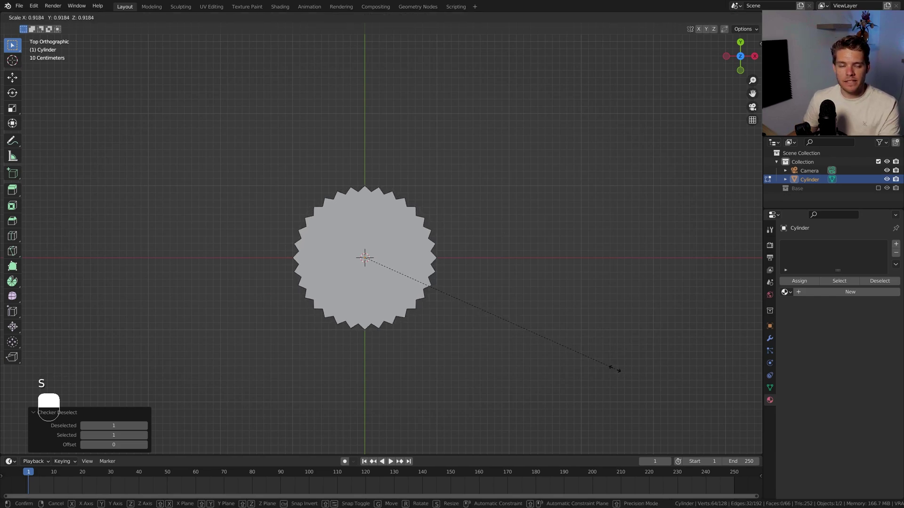
click(614, 368)
middle_drag(614, 367, 290, 128)
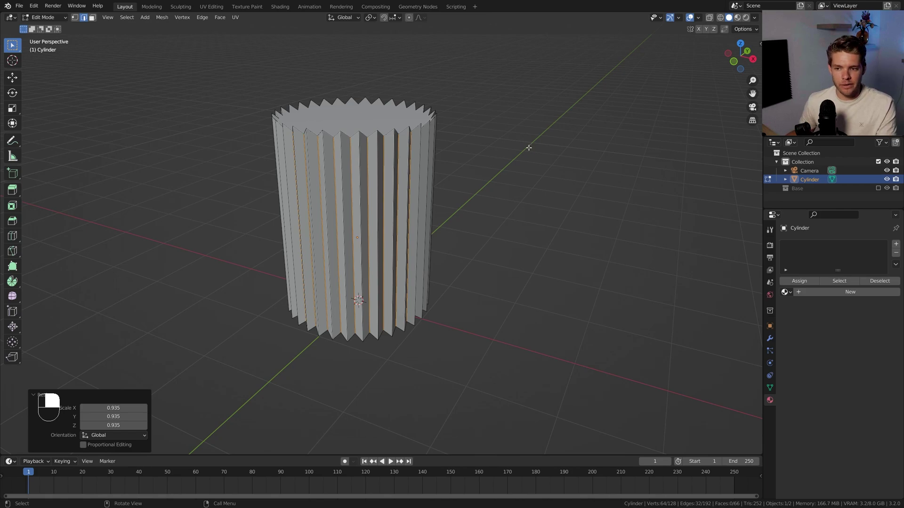
key(ctrl+z)
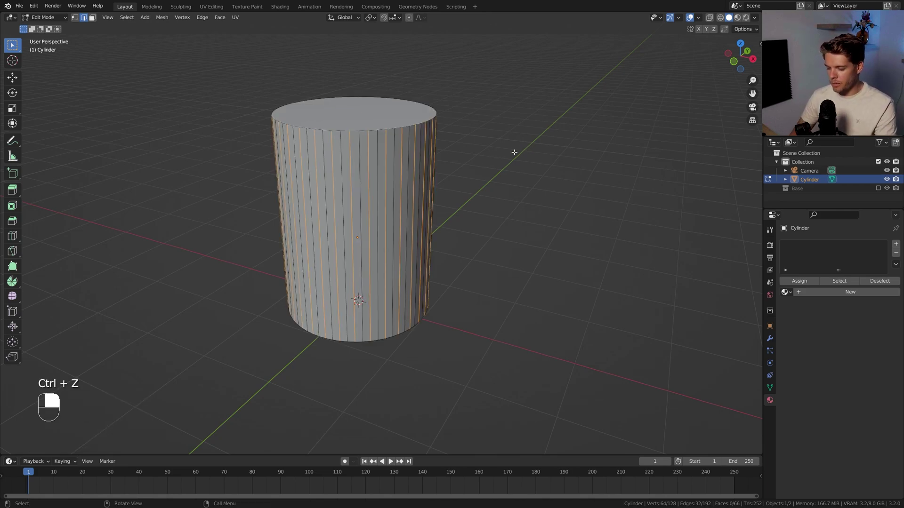
Step: Scale the alternate side edges inward to about 0.921 in X and Y only, keeping Z locked
key(KP_7)
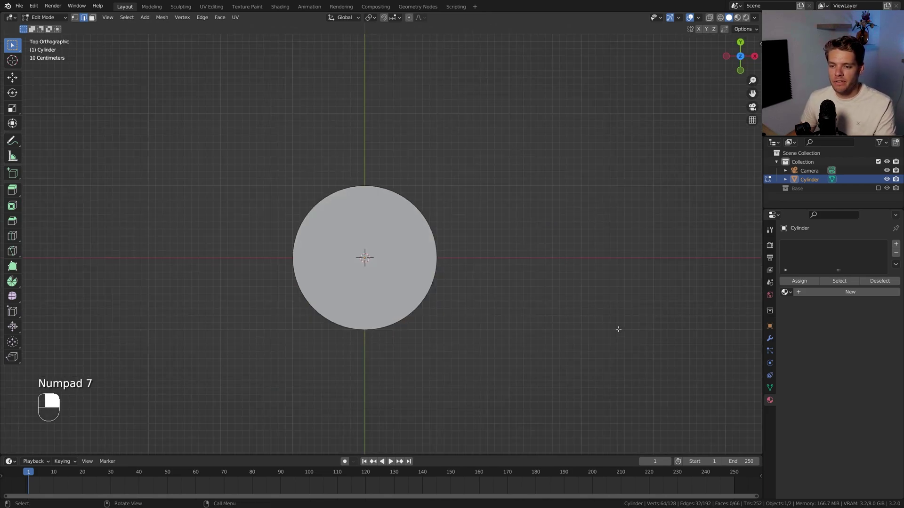
key(s)
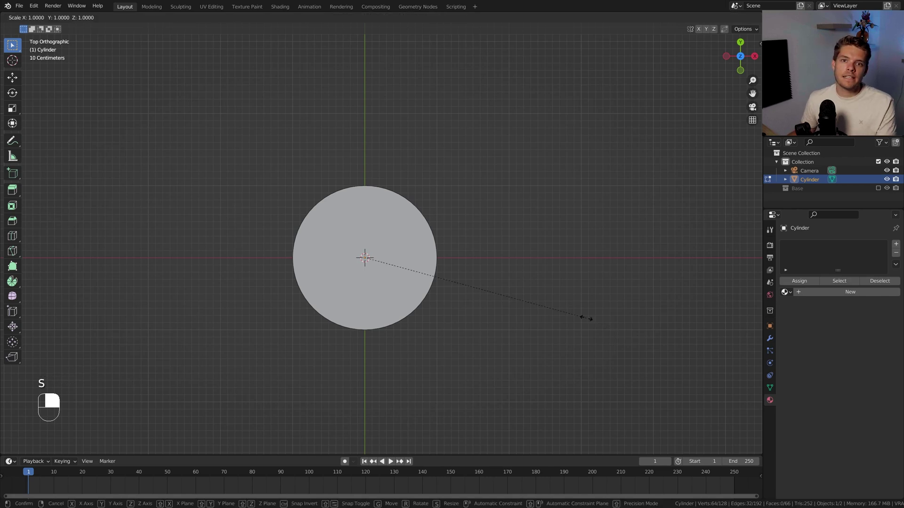
key(shift+z)
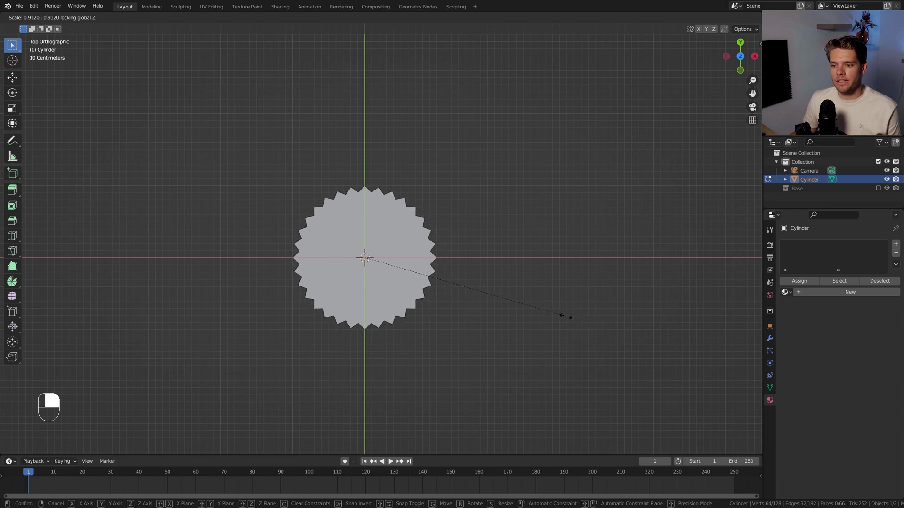
click(568, 317)
middle_drag(568, 316, 444, 225)
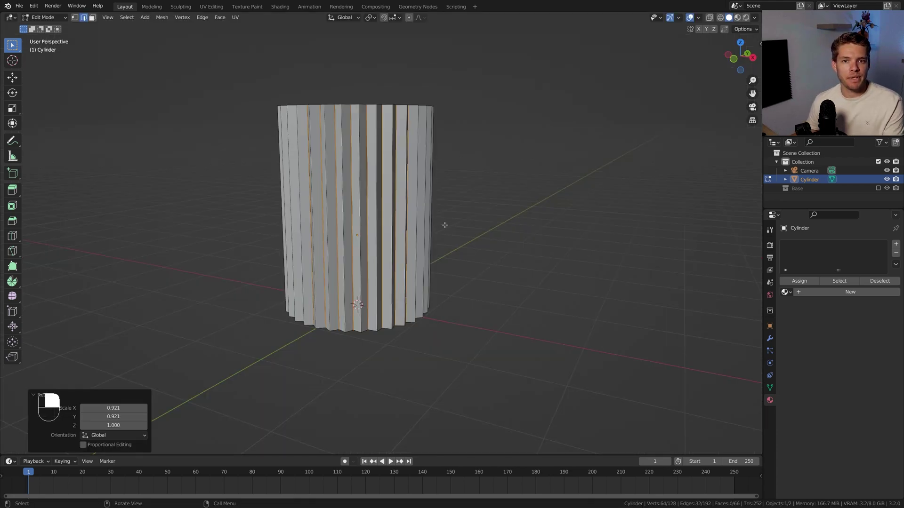
Step: Clear the edge selection and add a Bevel modifier to the cylinder with an amount of 0.01 m and 3 segments
middle_drag(474, 141, 494, 233)
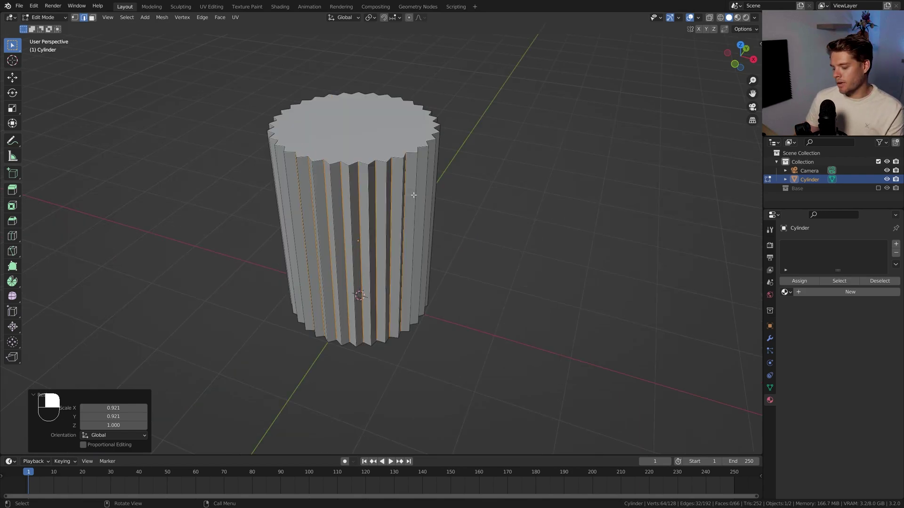
click(496, 234)
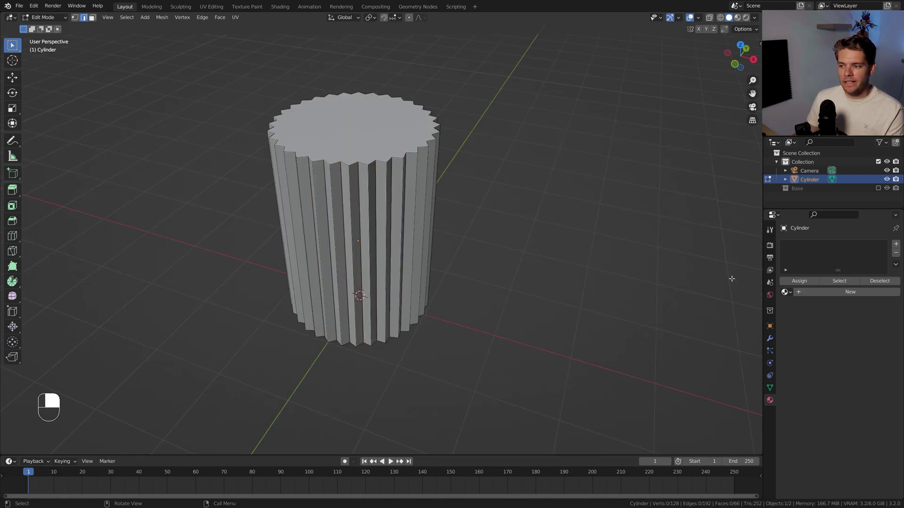
click(769, 339)
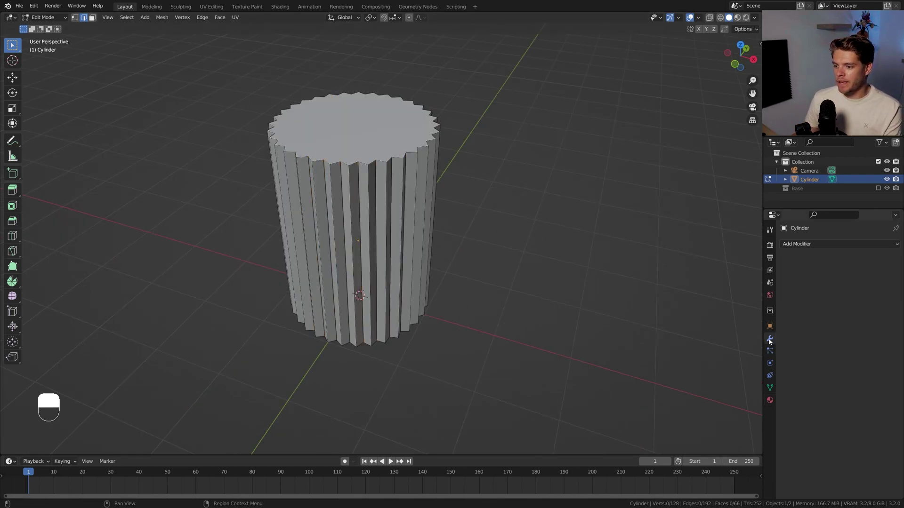
click(796, 245)
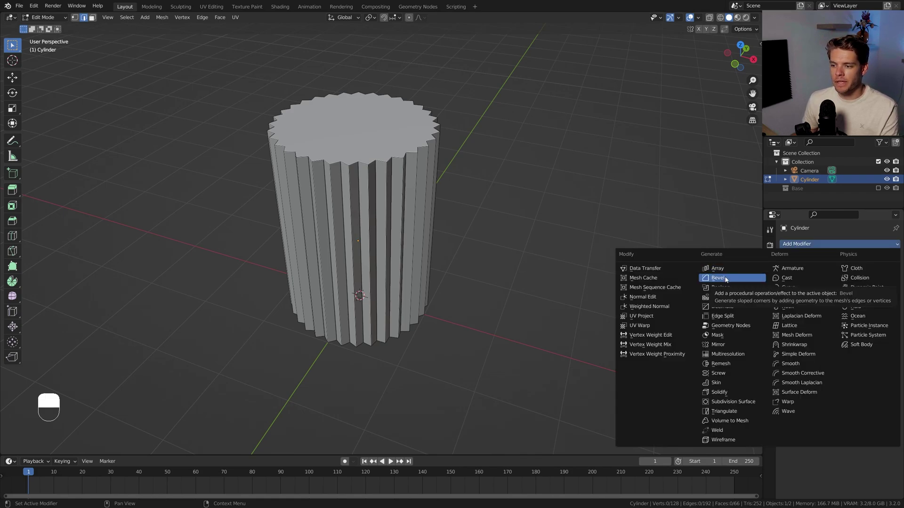
click(725, 278)
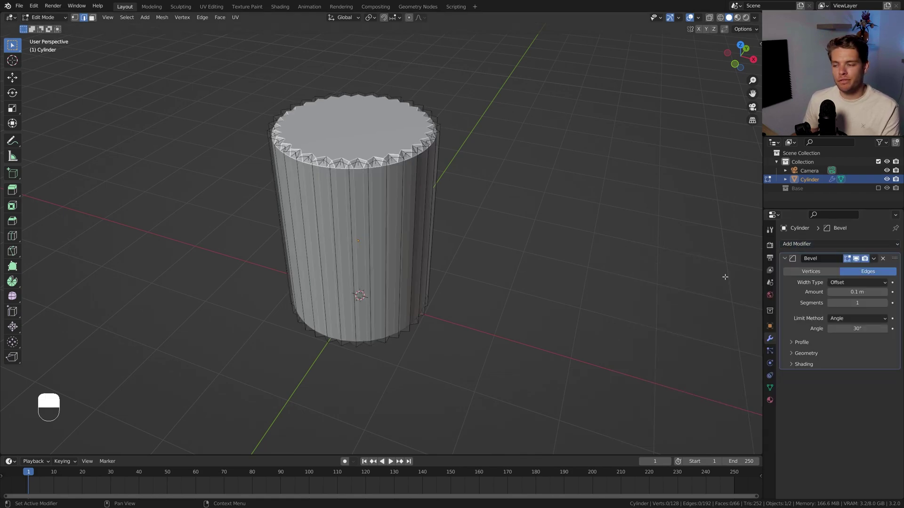
click(856, 292)
text(0.01)
key(Return)
click(884, 303)
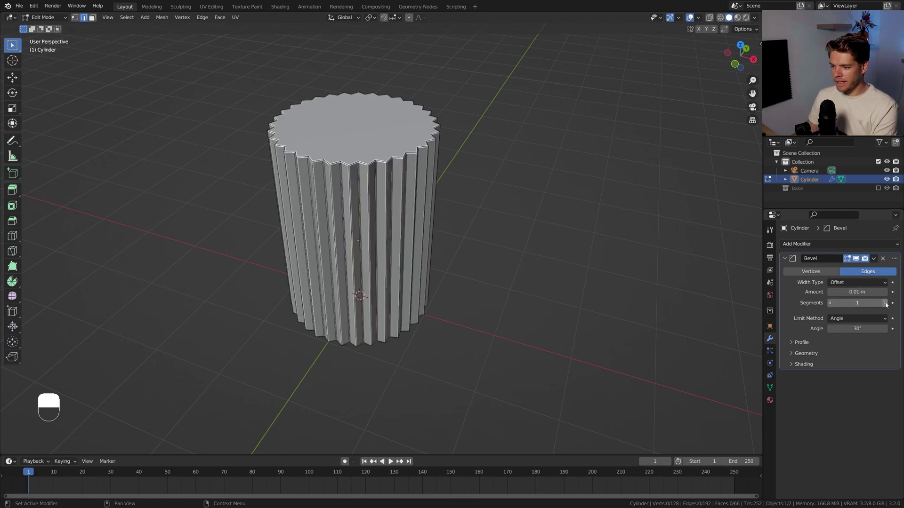
click(885, 303)
Step: Shade the cylinder smooth in Object Mode and enable Auto Smooth at 30° in its mesh normals
key(Tab)
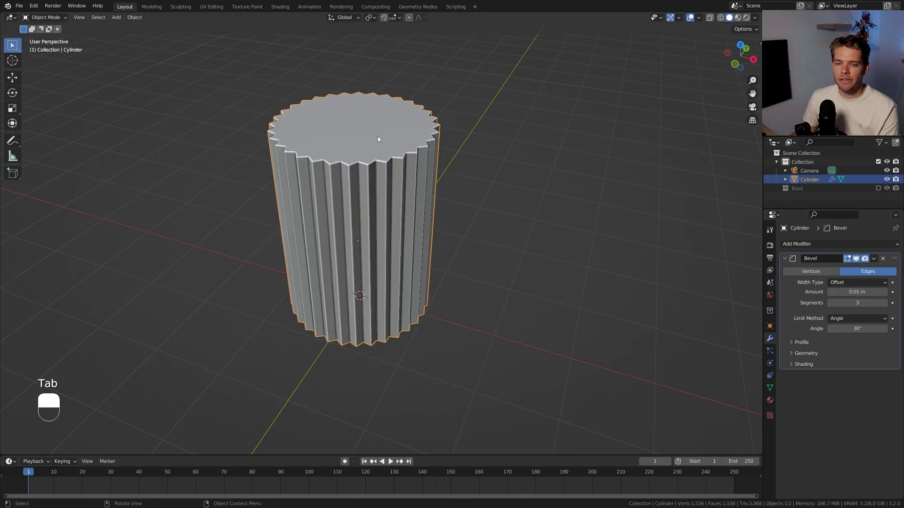
scroll(368, 136, up, 5)
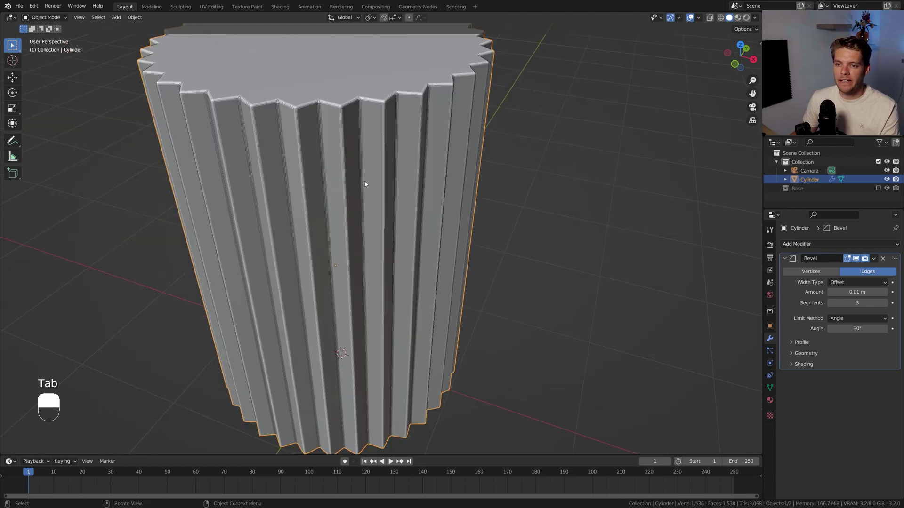
right_click(350, 115)
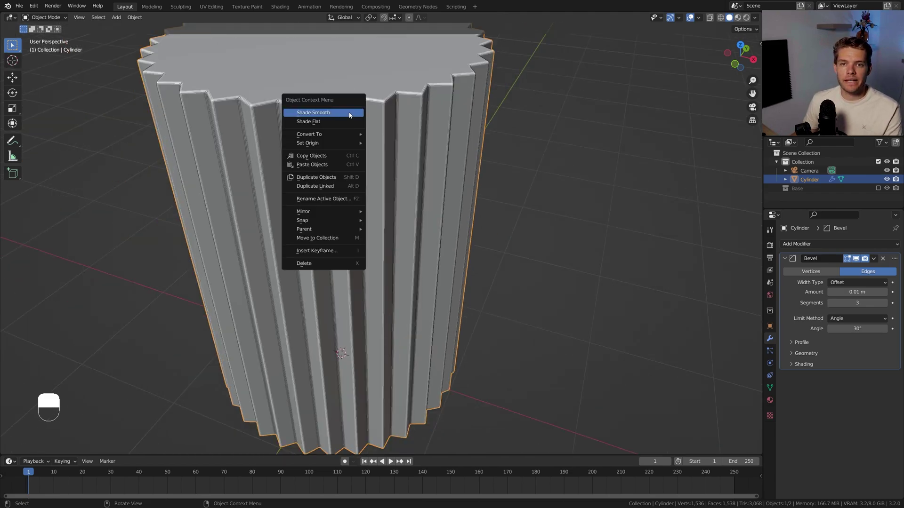
click(349, 115)
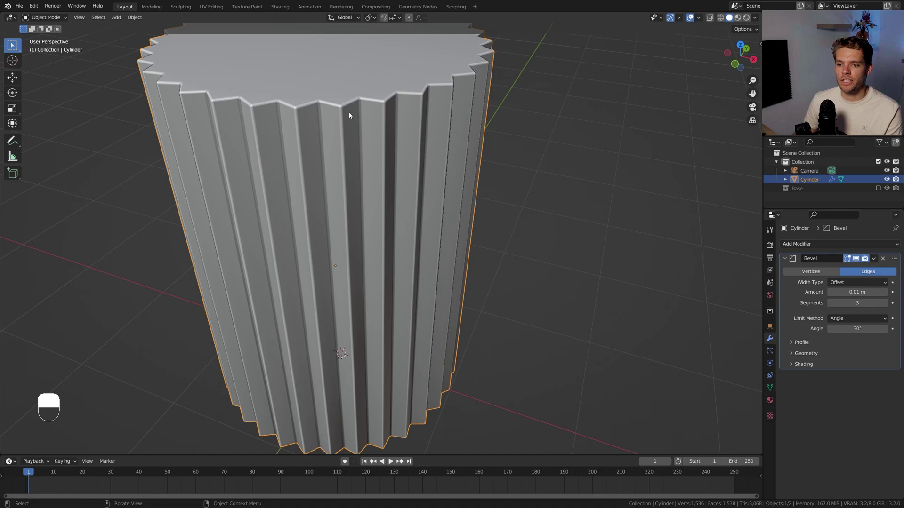
click(769, 387)
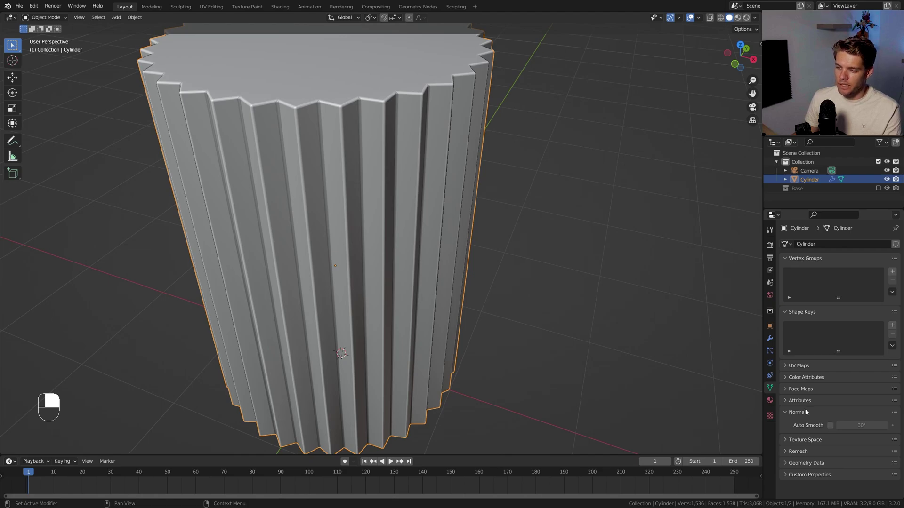
click(830, 426)
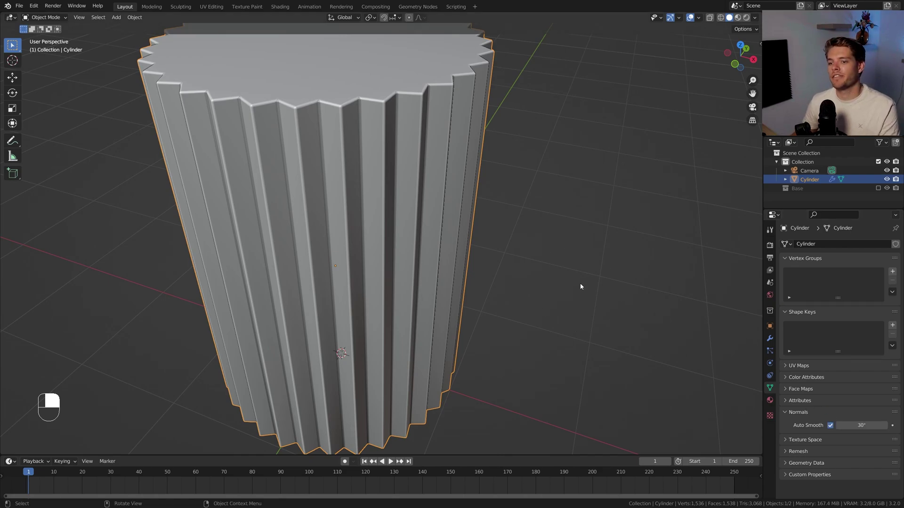
Step: Bevel the outer edges of the cylinder's bottom face about 0.188 m wide with 7 segments to round the base
key(KP_1)
key(Tab)
shift+middle_drag(441, 318, 446, 258)
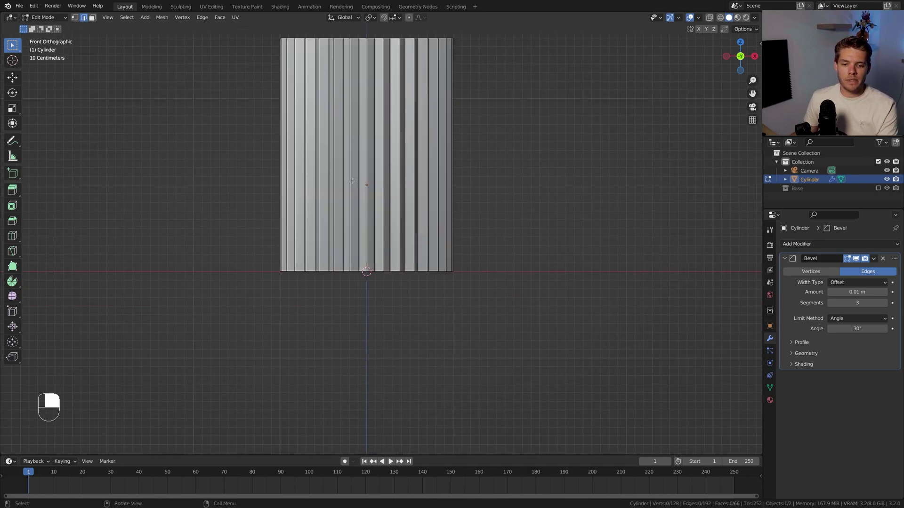
key(3)
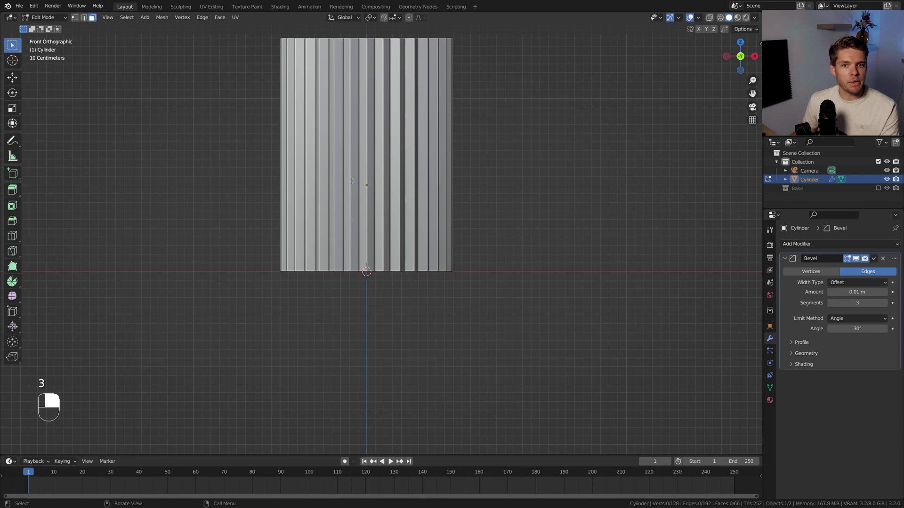
middle_drag(352, 181, 359, 250)
click(359, 251)
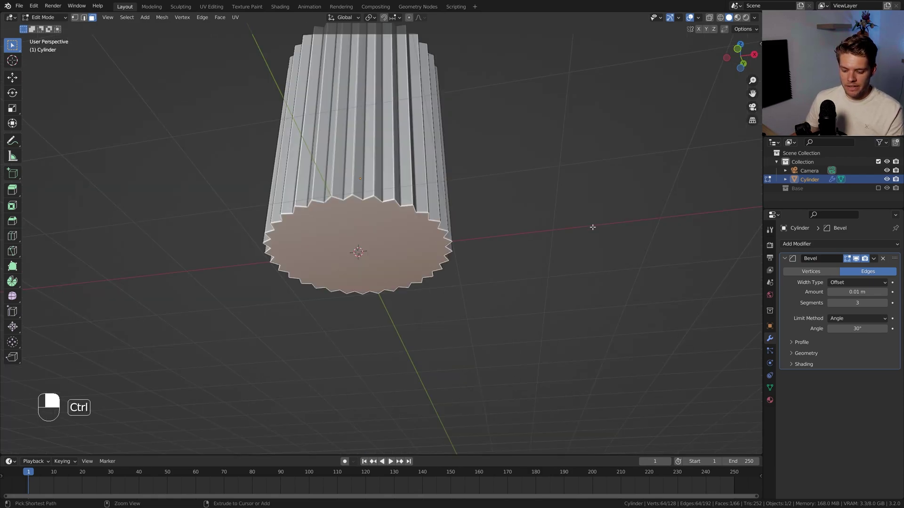
key(ctrl+b)
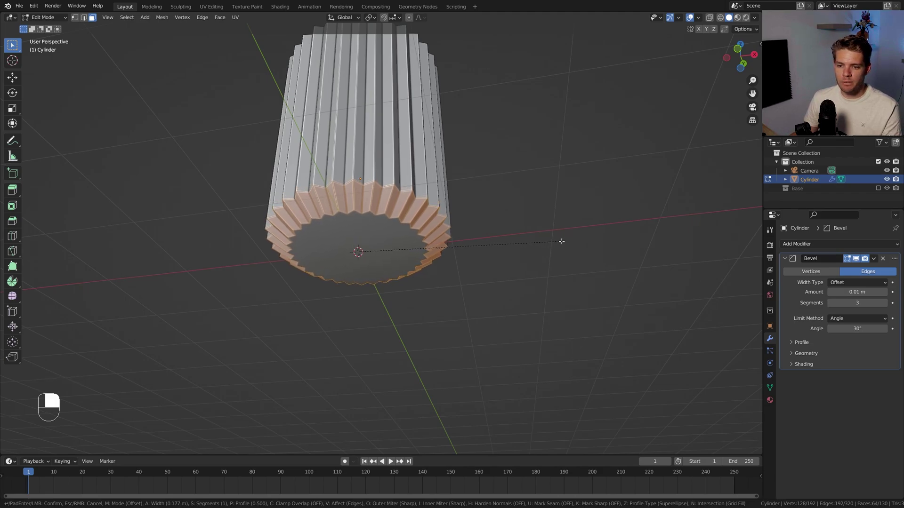
scroll(562, 241, up, 3)
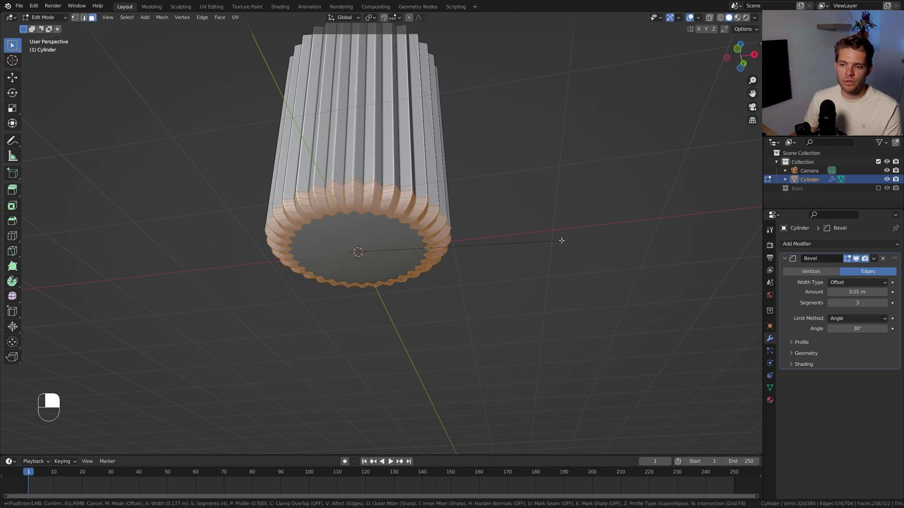
scroll(561, 241, up, 1)
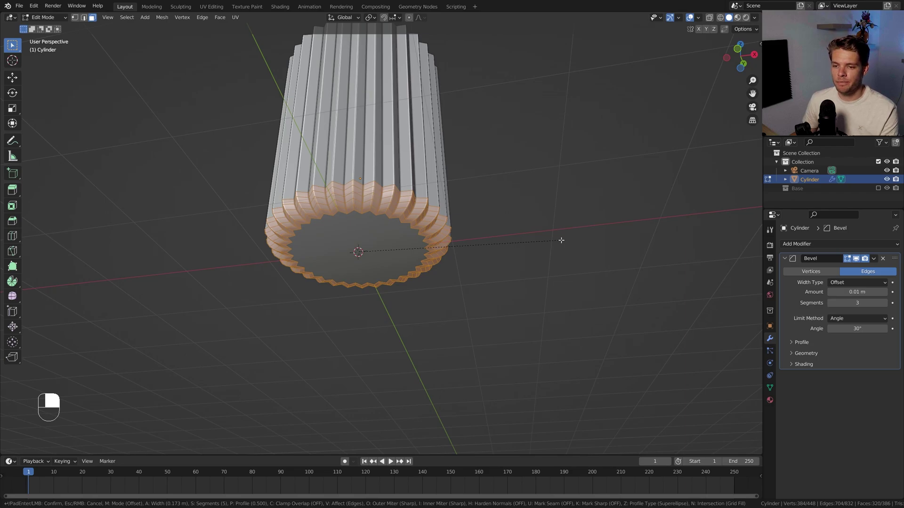
scroll(561, 240, up, 1)
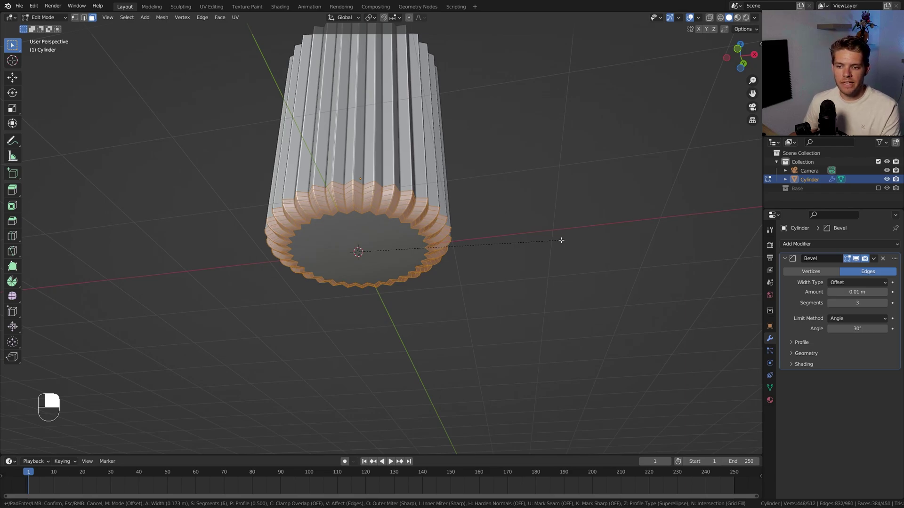
scroll(563, 241, up, 1)
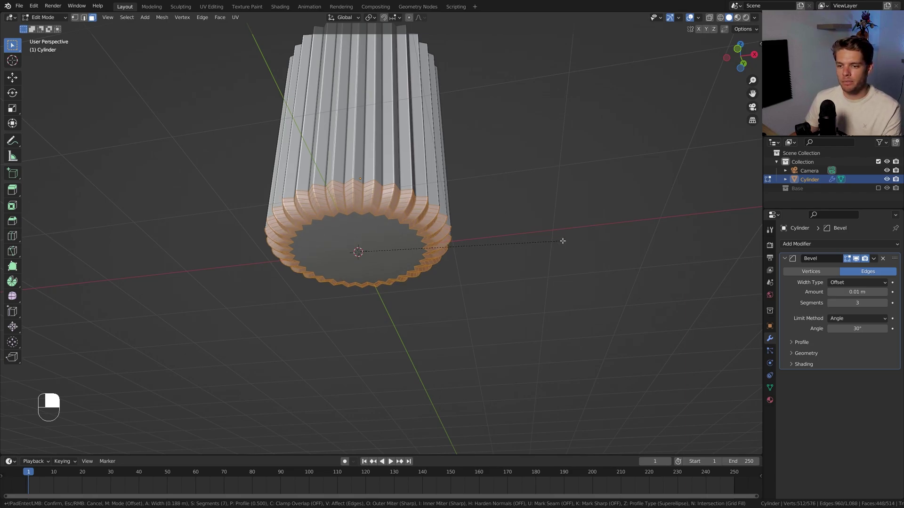
click(562, 242)
key(KP_1)
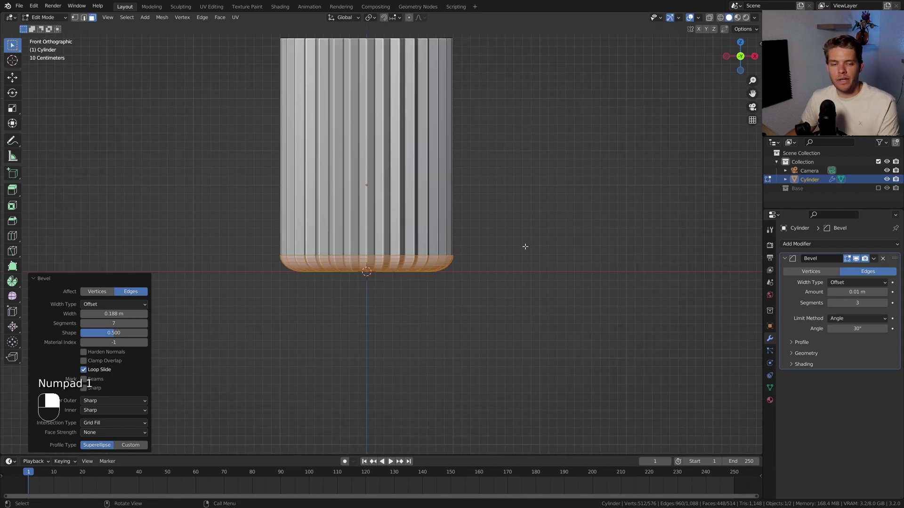
key(Tab)
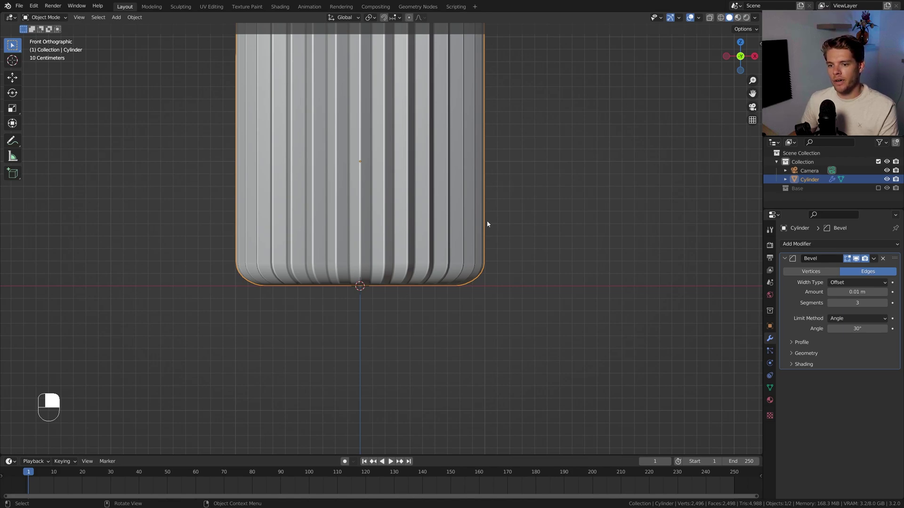
Step: Inset the cylinder's top face by about 0.064 m and extrude it about 1.14 m downward to hollow the glass
middle_drag(487, 224, 371, 177)
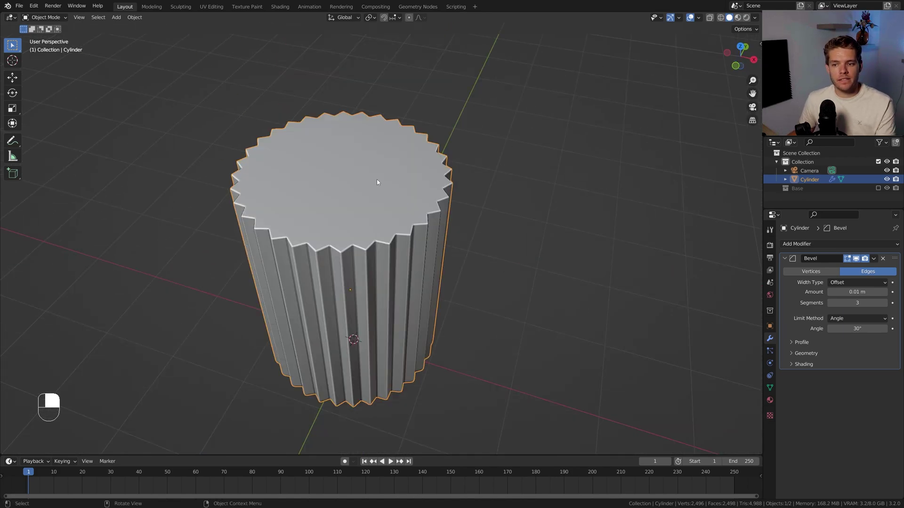
key(Tab)
key(i)
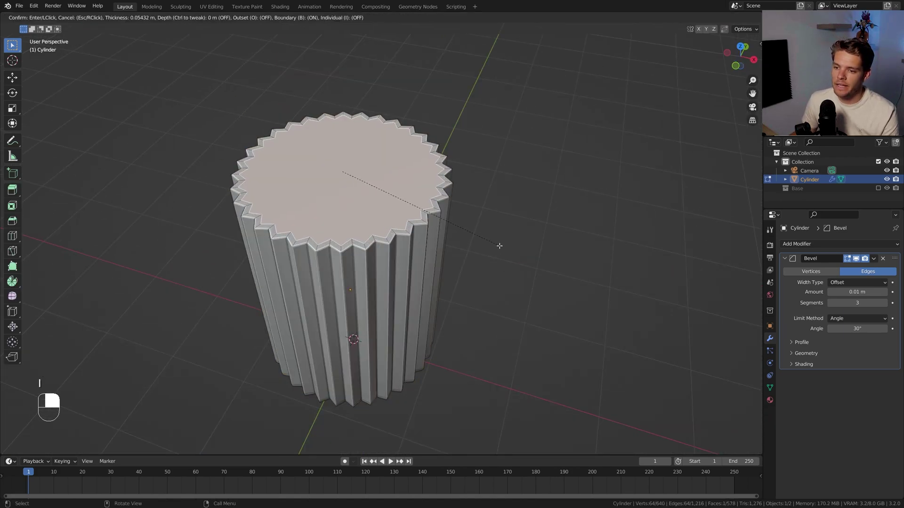
click(496, 244)
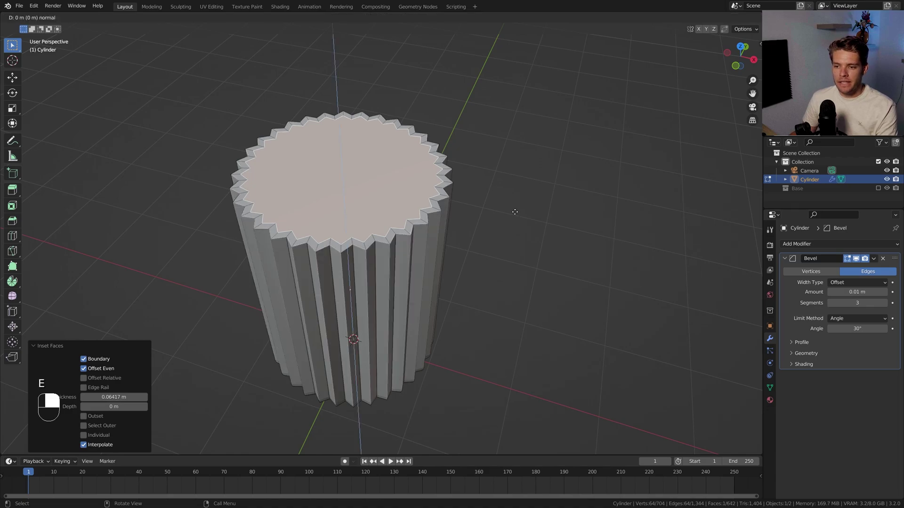
key(e)
click(508, 296)
Step: In front wireframe view, move the inner floor face about 1.31 m further down along Z, just above the rounded base
key(KP_1)
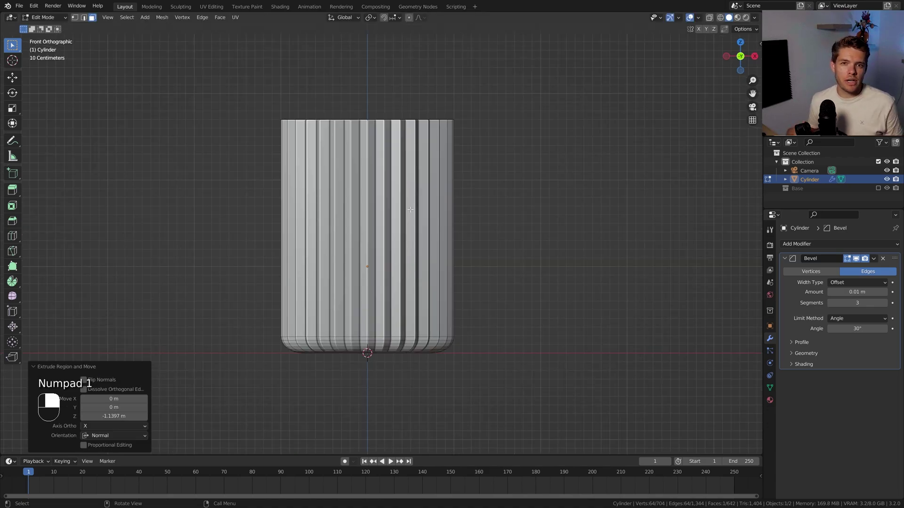
key(z)
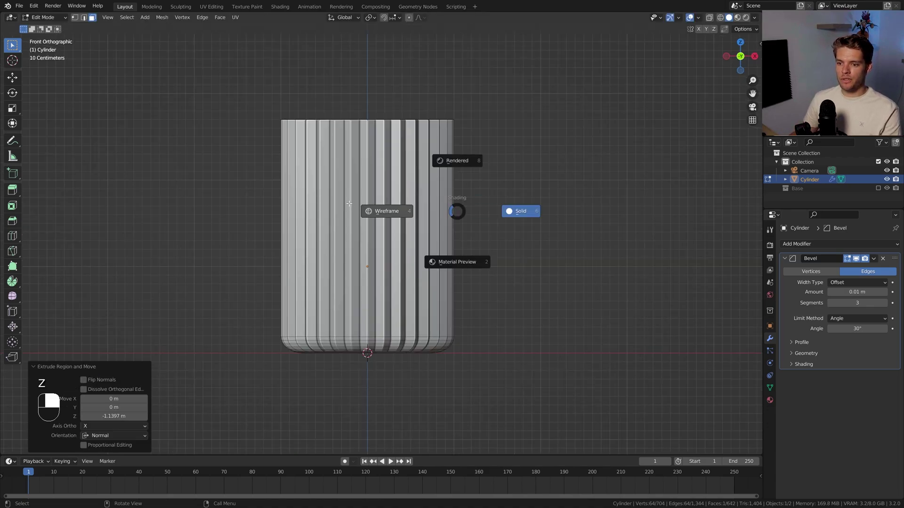
click(320, 189)
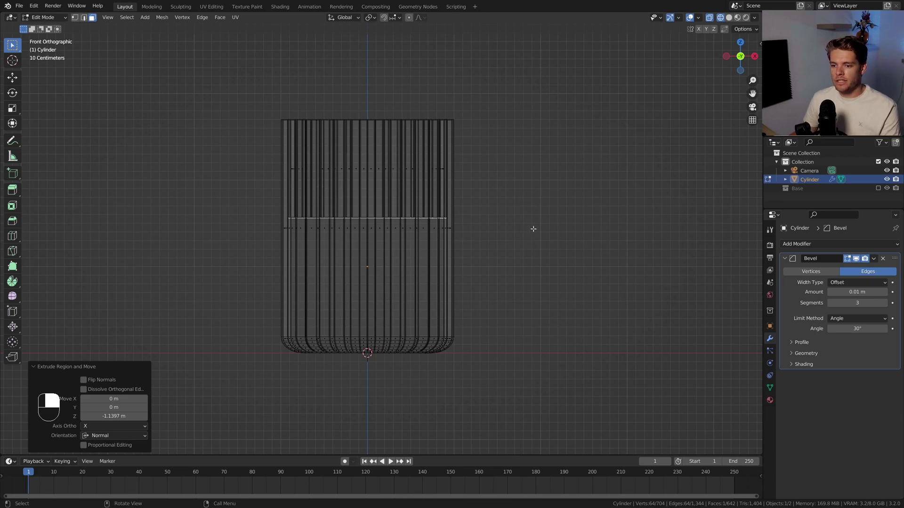
key(g)
key(z)
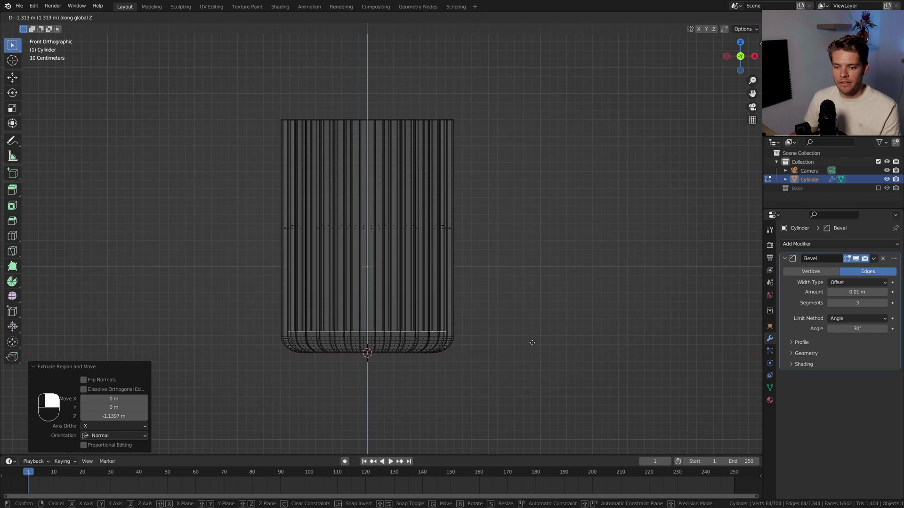
click(514, 340)
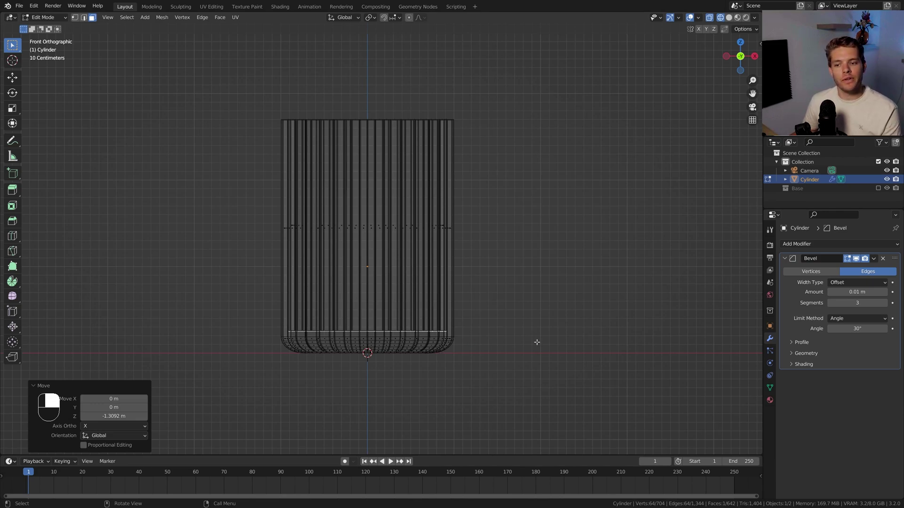
Step: Bevel the inner floor's outline about 0.078 m wide with 7 segments and return the viewport to solid shading
key(ctrl+b)
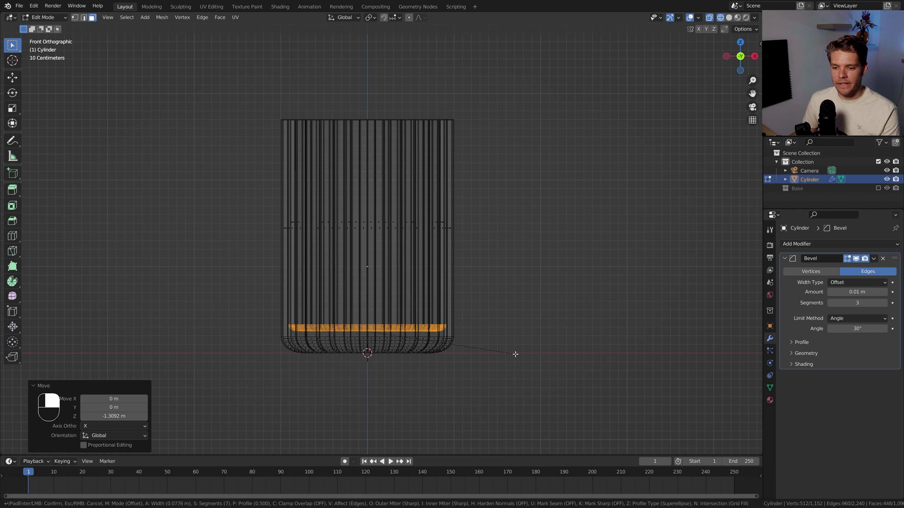
click(516, 354)
middle_drag(510, 353, 504, 182)
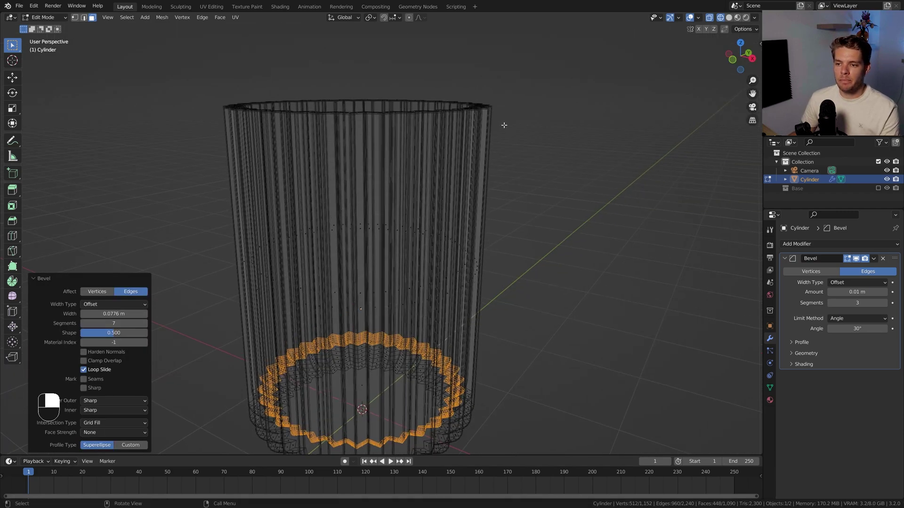
key(z)
click(485, 113)
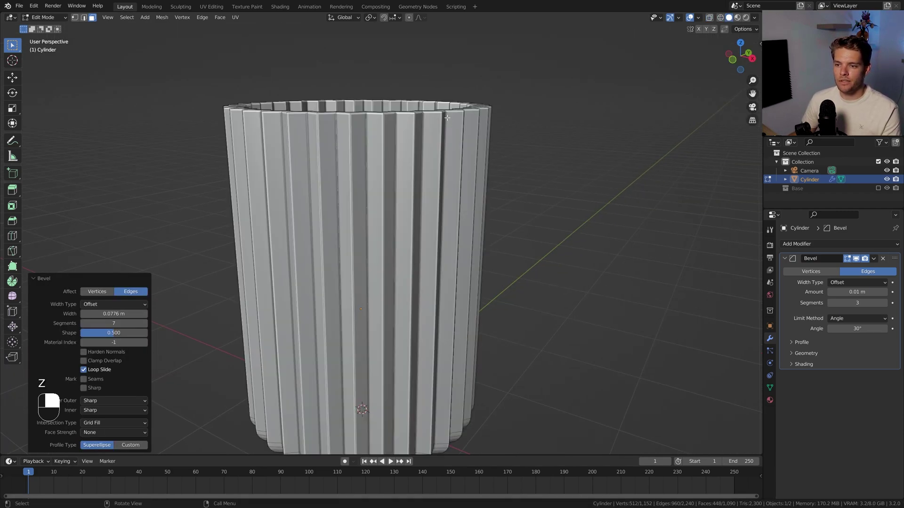
Step: Bevel the rim's outer and inner edge loops about 0.027 m wide with 7 segments and return to Object Mode
shift+middle_drag(447, 117, 450, 213)
scroll(449, 160, up, 4)
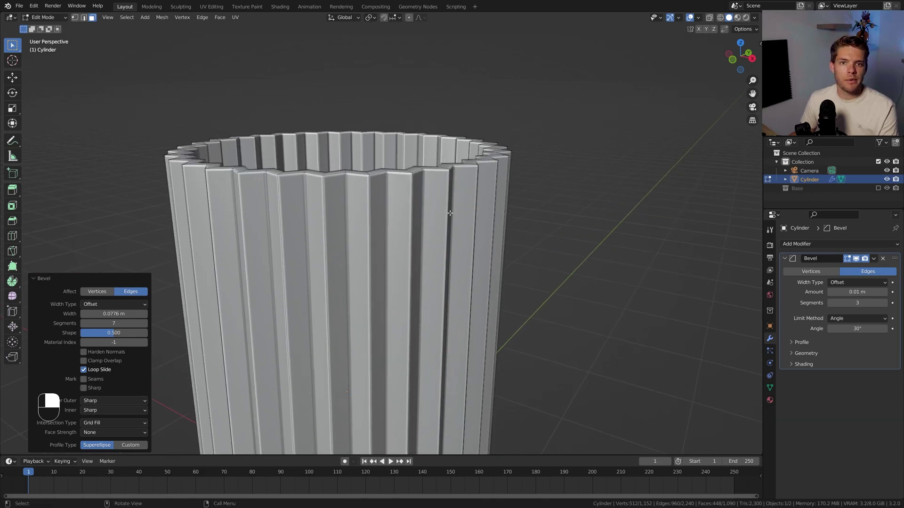
key(2)
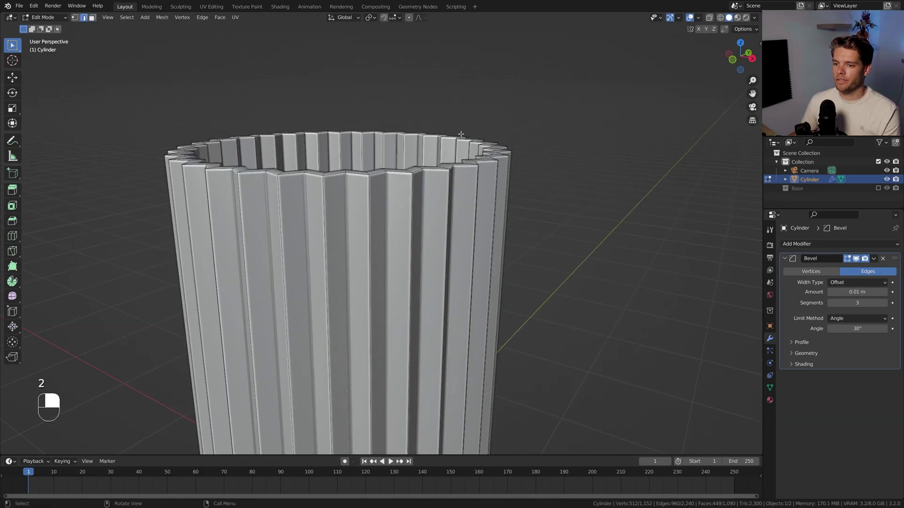
middle_drag(362, 92, 423, 250)
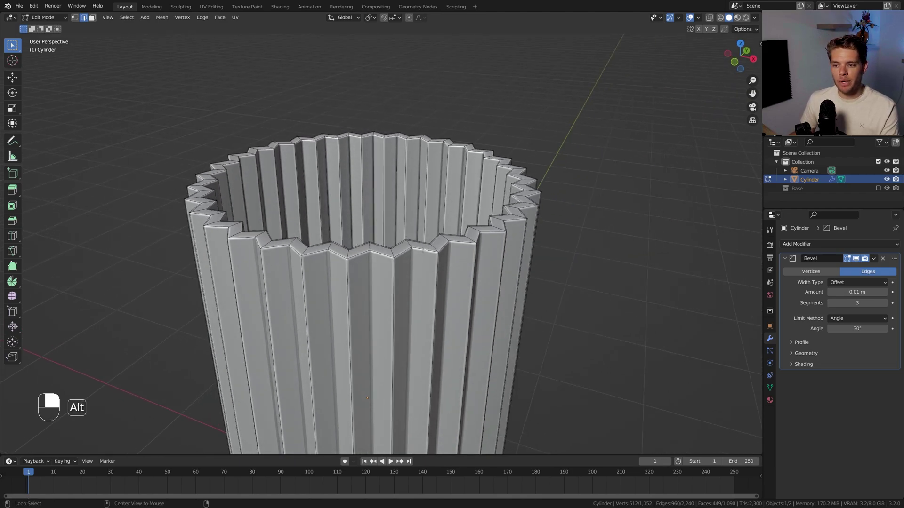
alt+click(422, 250)
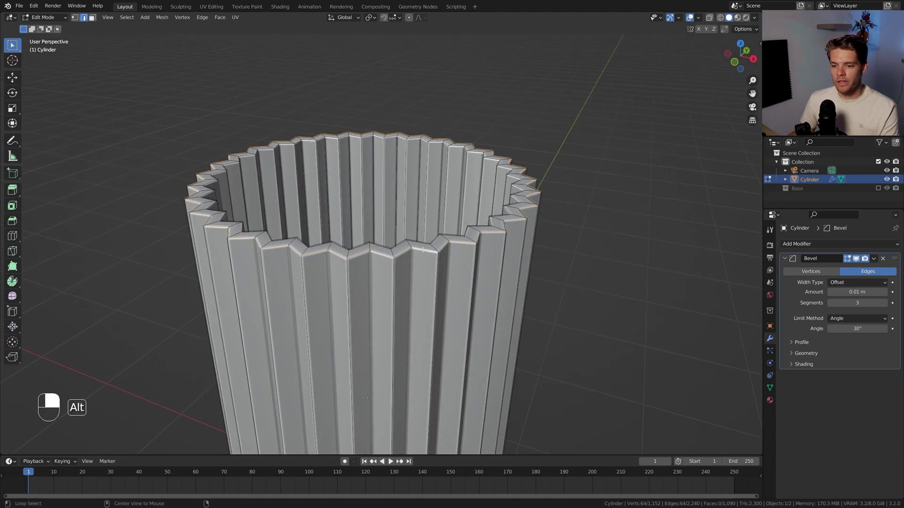
alt+shift+click(421, 142)
alt+shift+click(414, 138)
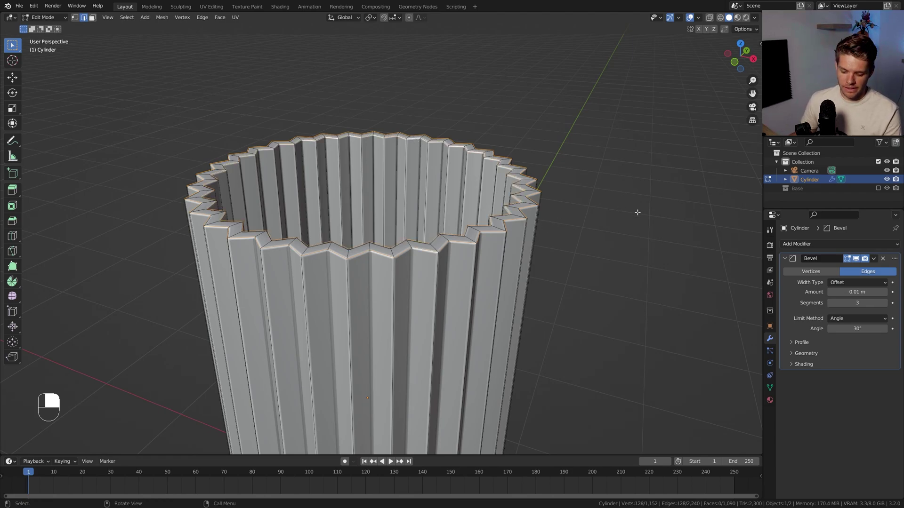
key(ctrl+b)
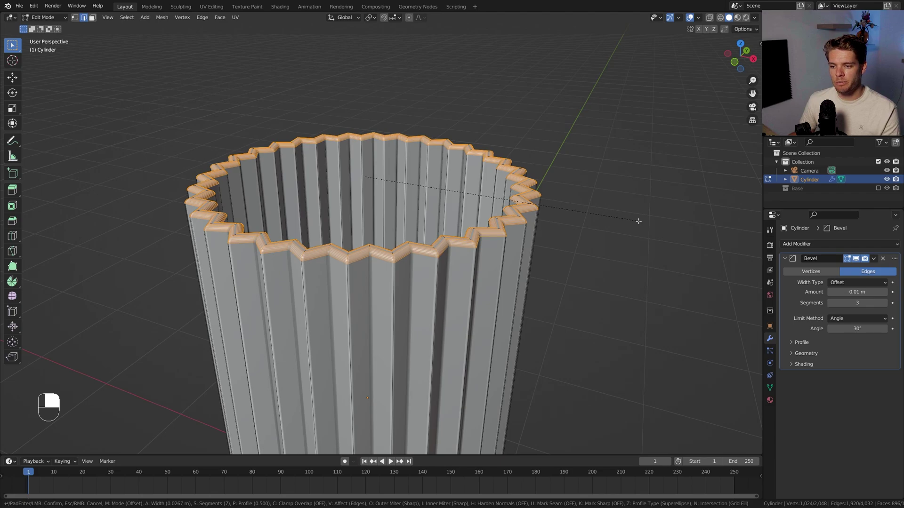
key(Tab)
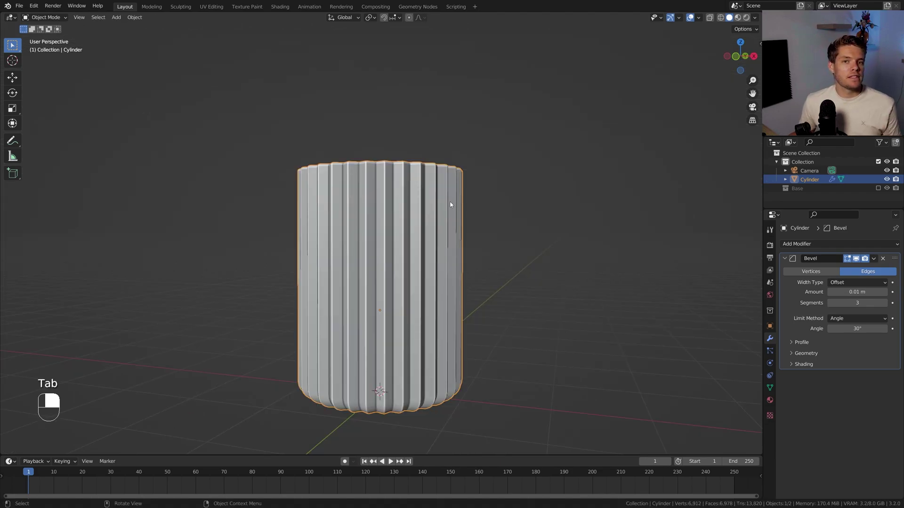
Step: Switch to the Shading workspace and display the glass from a slightly raised angle in rendered viewport shading
key(KP_0)
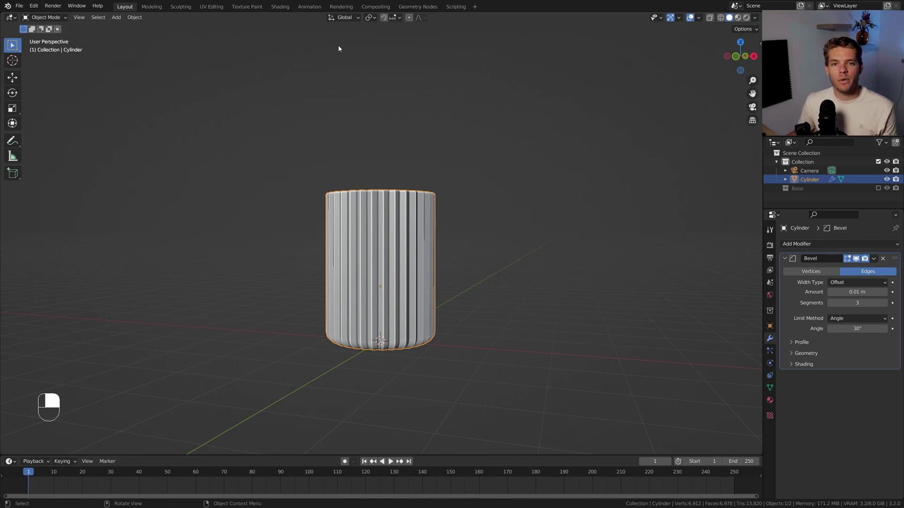
click(280, 7)
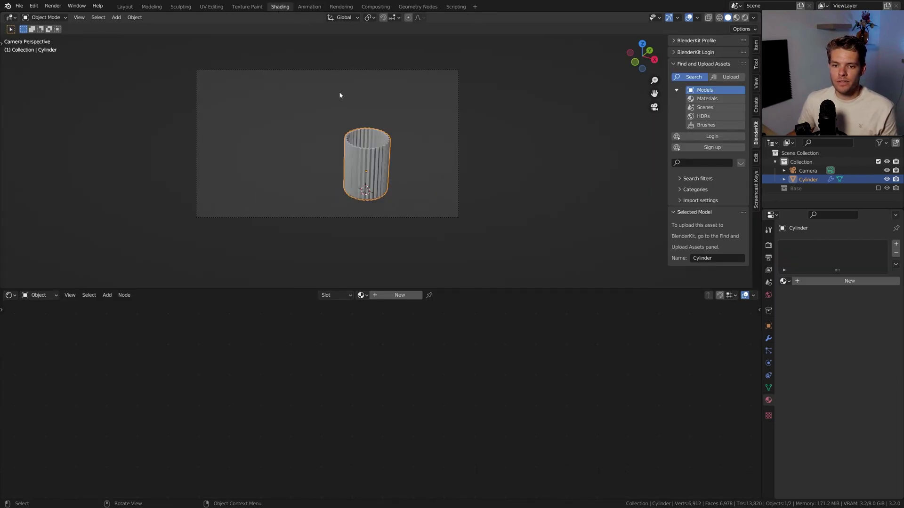
key(KP_7)
middle_drag(461, 222, 418, 145)
key(z)
click(421, 126)
Step: Check the world background's color and strength settings and return to the cylinder's material settings
click(768, 295)
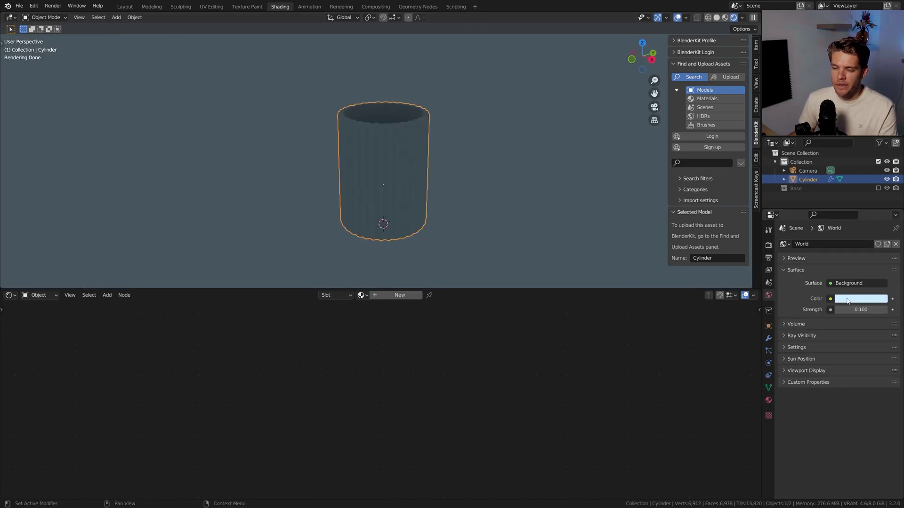
click(848, 301)
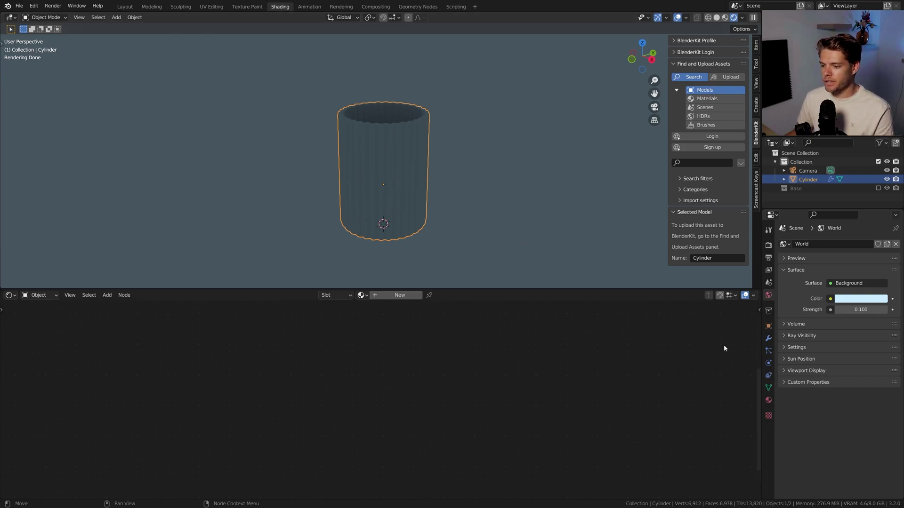
click(768, 400)
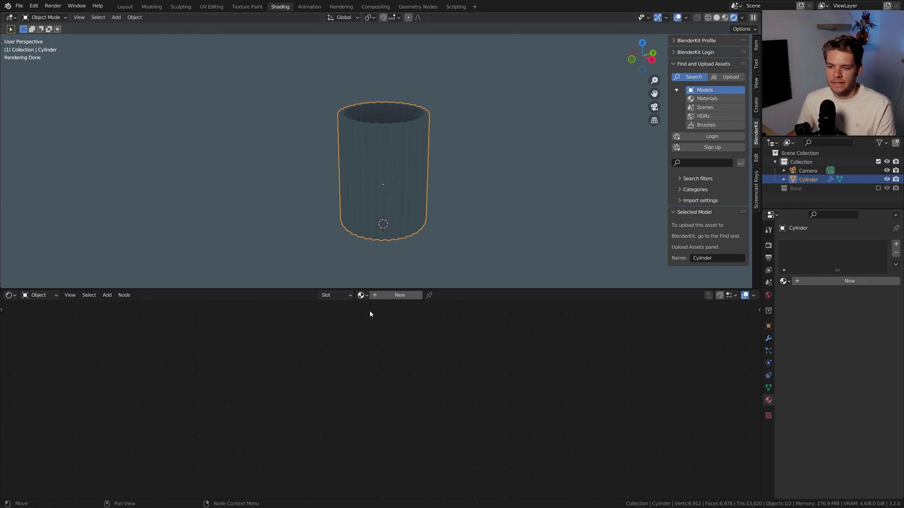
Step: Enlarge the node editor, hide the viewport sidebar and create a new material named Glass for the cylinder
drag(394, 288, 394, 232)
key(n)
click(399, 237)
double_click(371, 237)
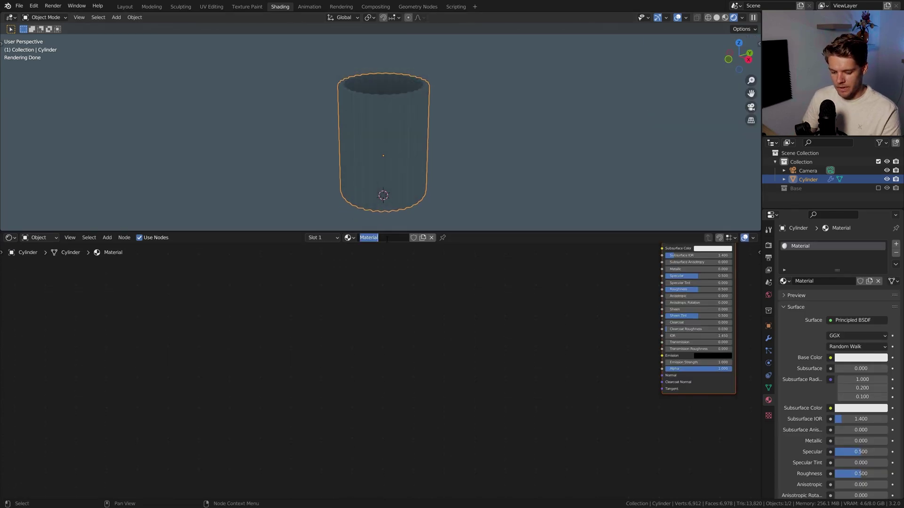
text(Glass)
key(Return)
key(Home)
Step: Replace the material's Principled BSDF with a Glass BSDF feeding the Material Output's Surface
click(459, 285)
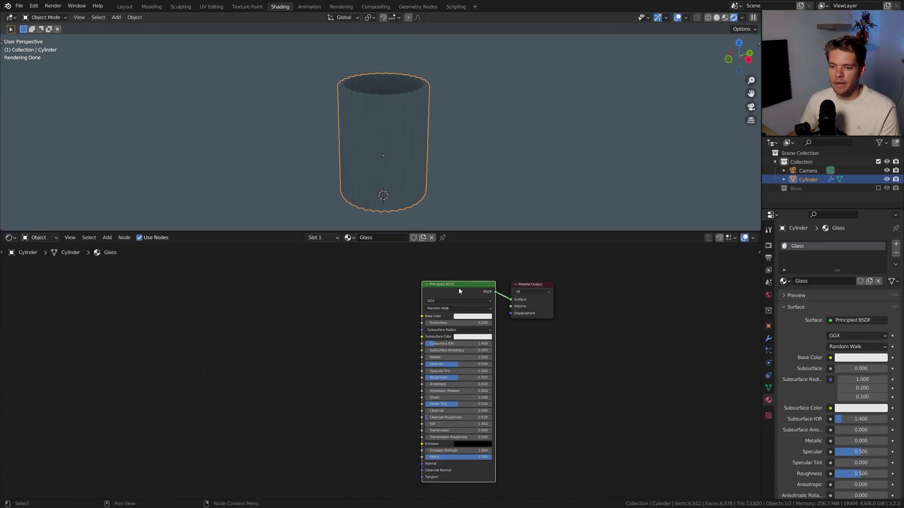
key(x)
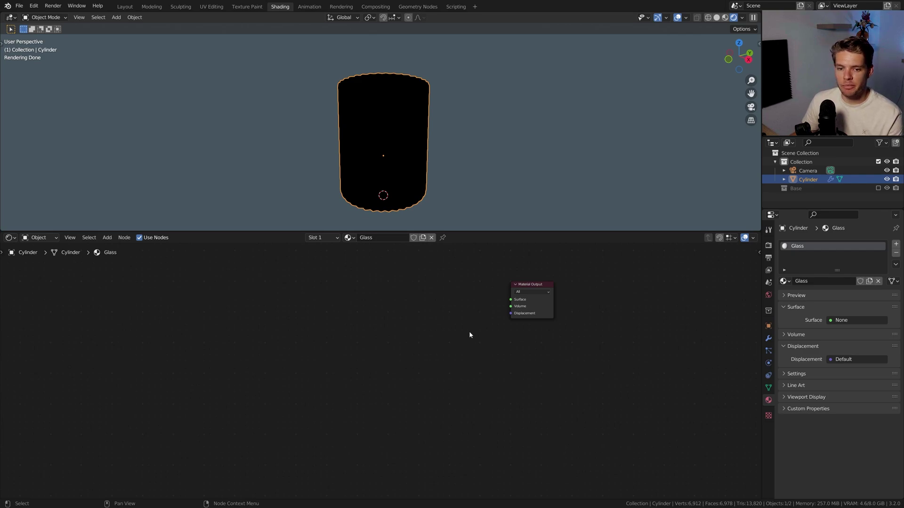
scroll(438, 290, up, 1)
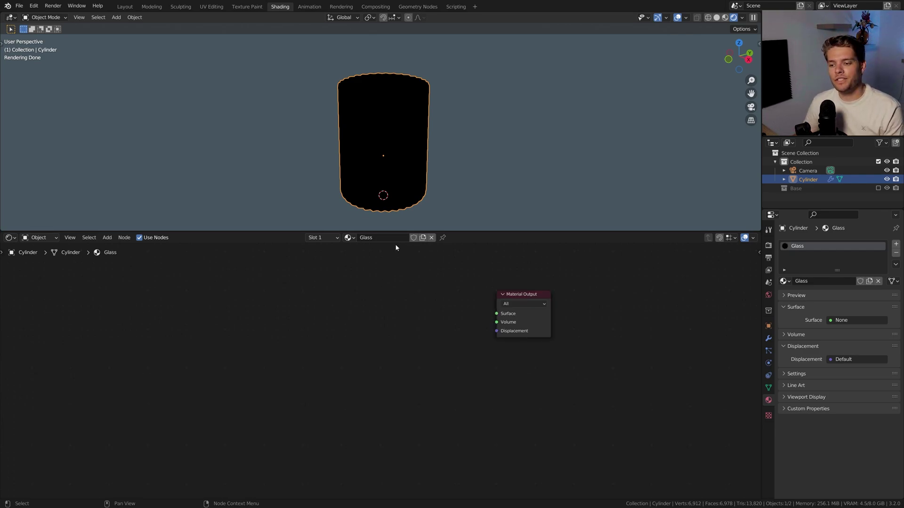
key(shift+a)
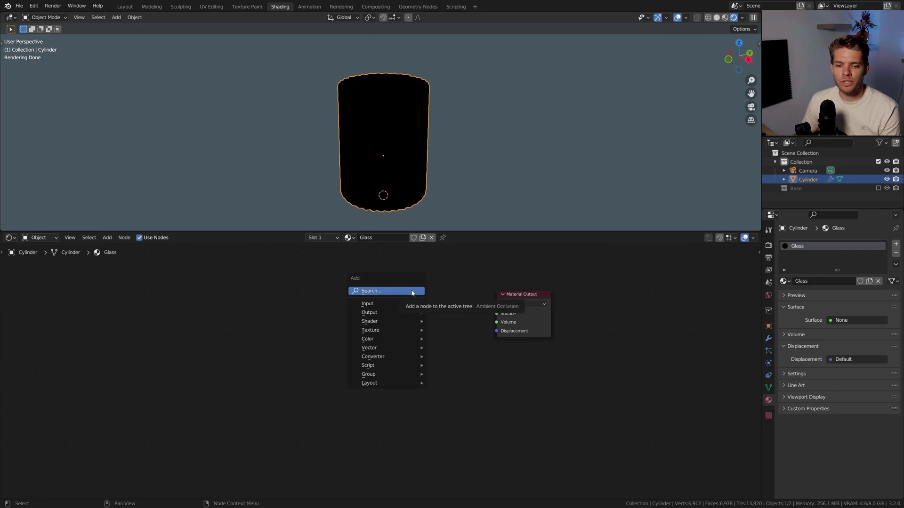
text(glass)
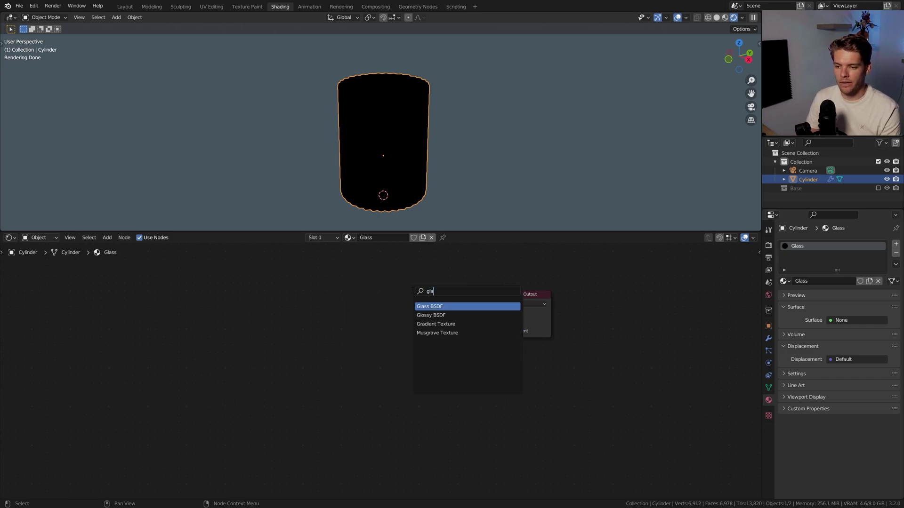
key(Return)
click(399, 291)
drag(456, 305, 504, 314)
Step: Set the Glass BSDF's IOR to 1.5
double_click(433, 343)
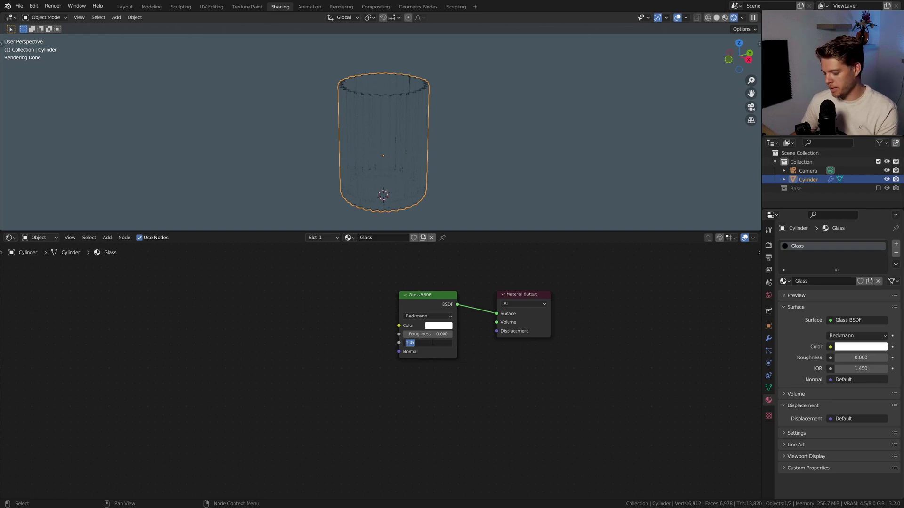
text(1.5)
key(Return)
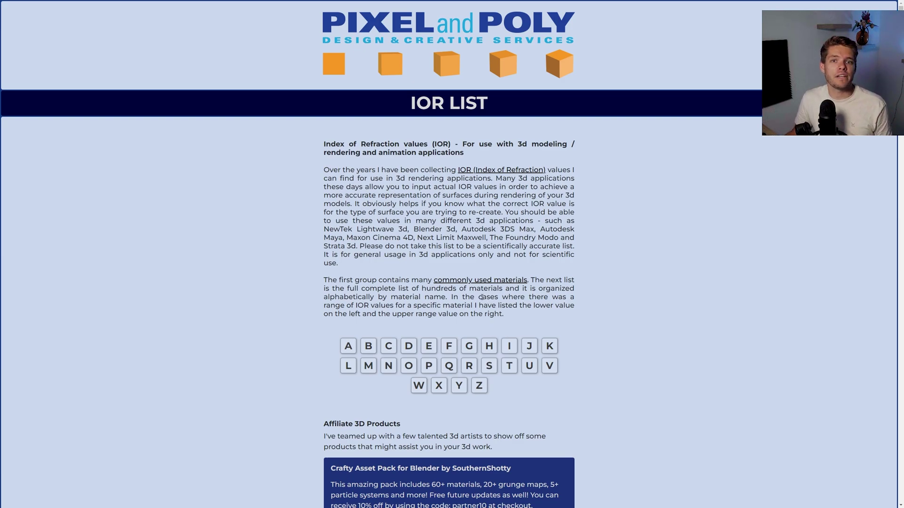
Step: Look up the index of refraction for glass in Pixel and Poly's online IOR list
click(473, 354)
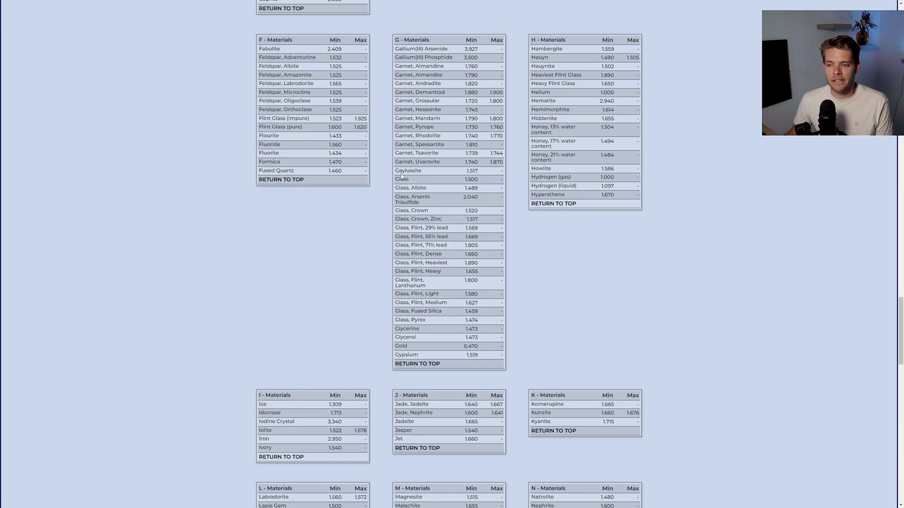
drag(395, 180, 411, 182)
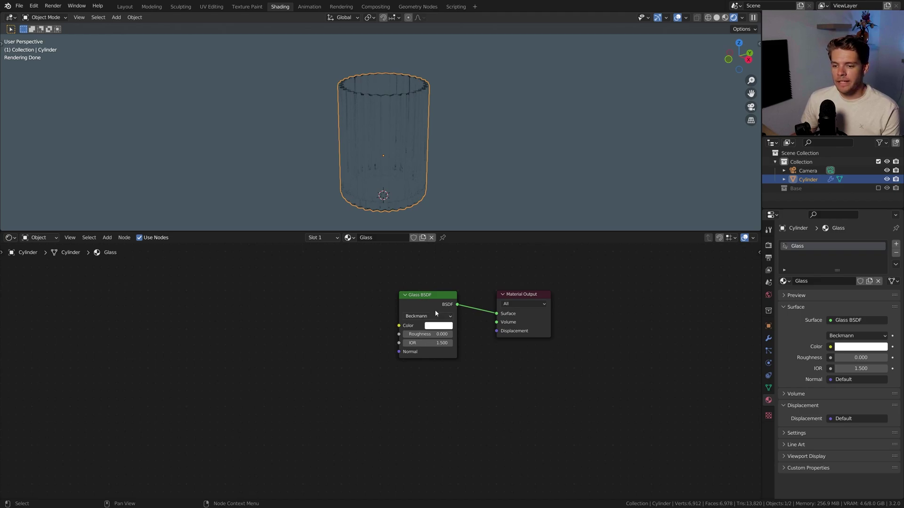
Step: Disconnect the Glass BSDF from the Material Output and connect a new Refraction BSDF placed below it to Surface instead
scroll(388, 298, down, 1)
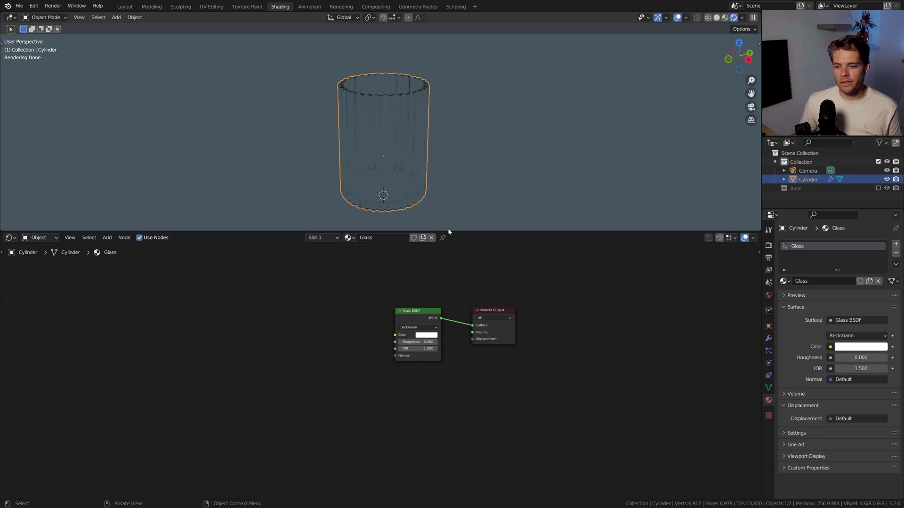
drag(490, 311, 542, 311)
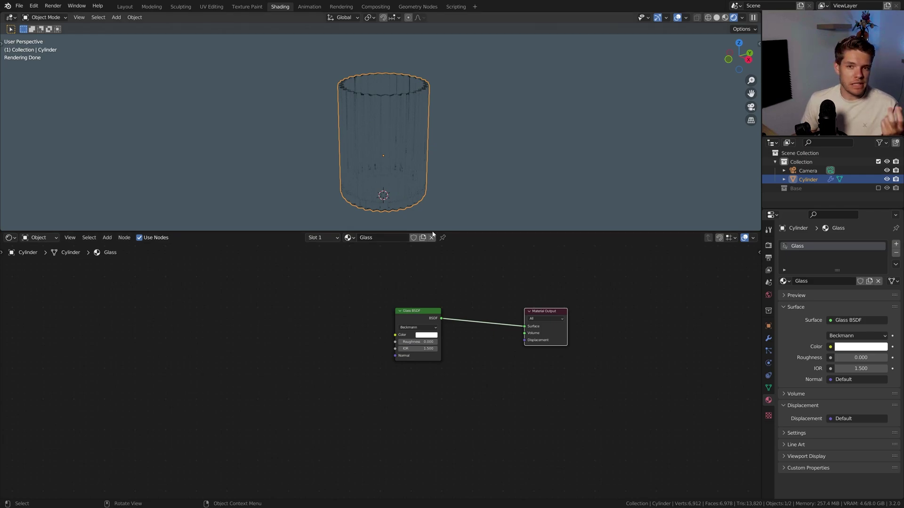
ctrl+right_drag(471, 303, 473, 337)
key(shift+a)
text(refr)
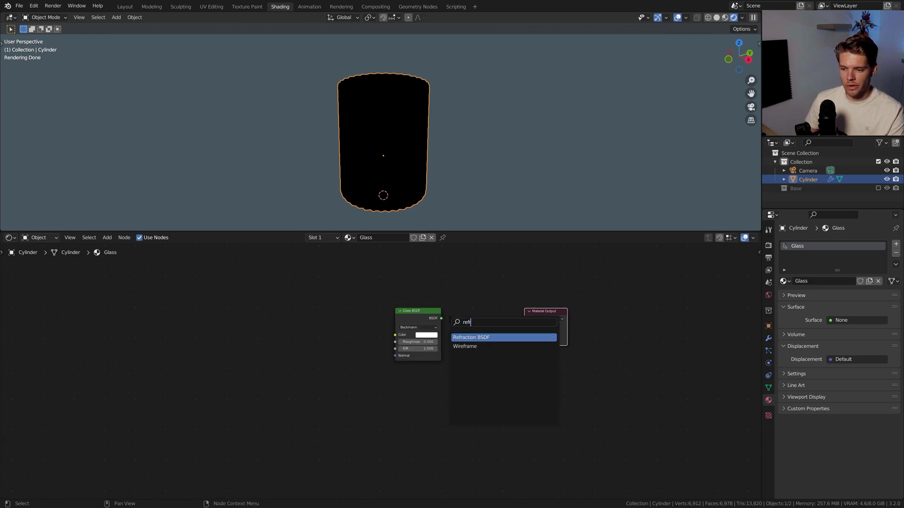
key(Return)
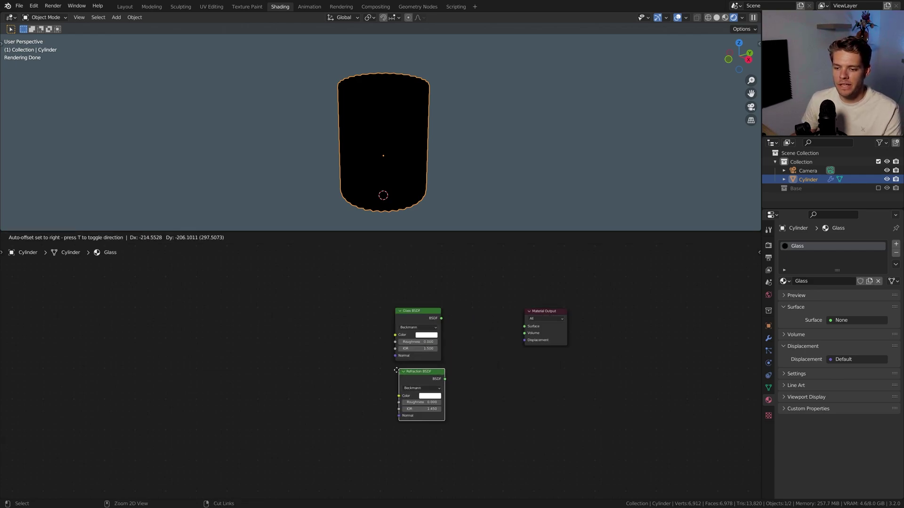
click(398, 369)
drag(445, 379, 524, 326)
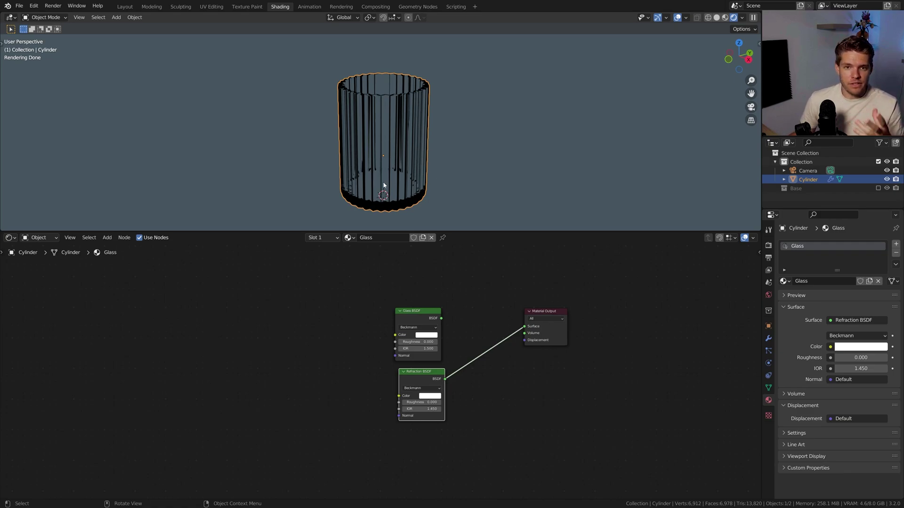
Step: Combine the Glass BSDF and Refraction BSDF in a Mix Shader that feeds the Material Output
scroll(423, 331, up, 1)
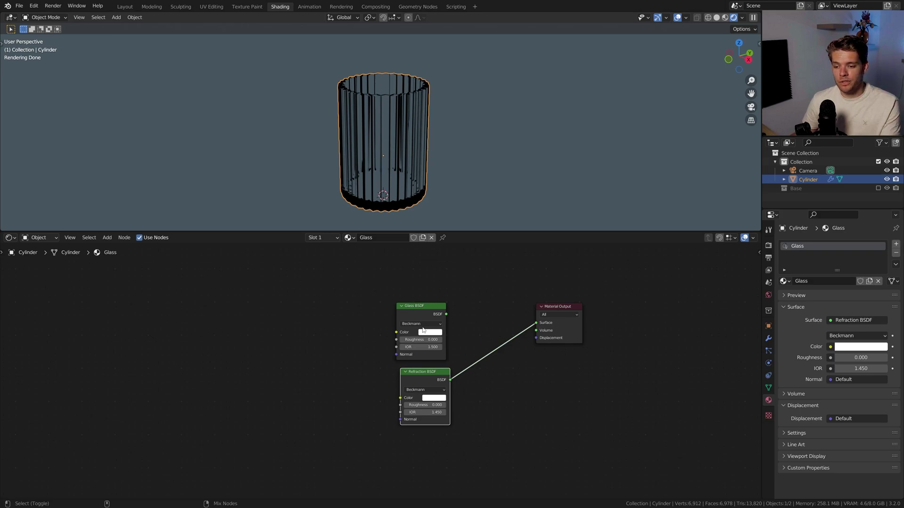
ctrl+shift+right_drag(433, 309, 426, 384)
click(489, 310)
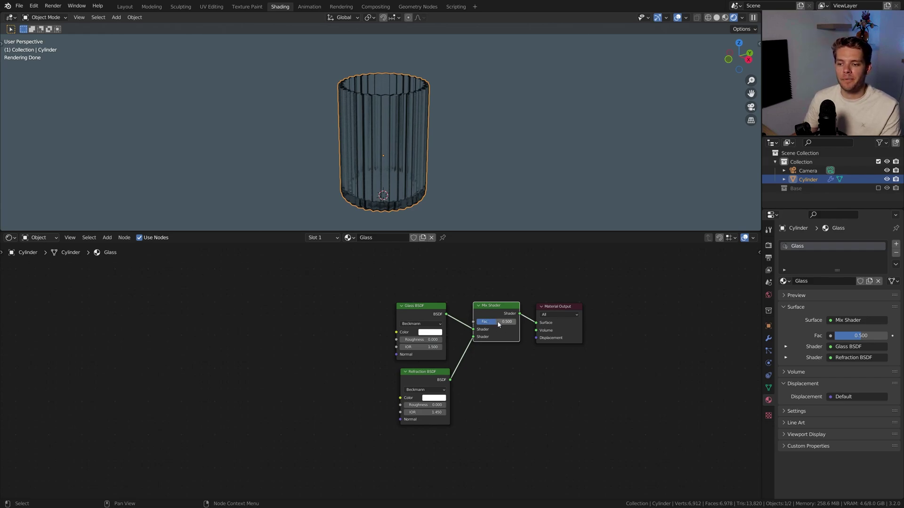
Step: Test the Mix Shader with a factor of 1 and return the factor to 0.5
drag(498, 324, 511, 328)
double_click(513, 323)
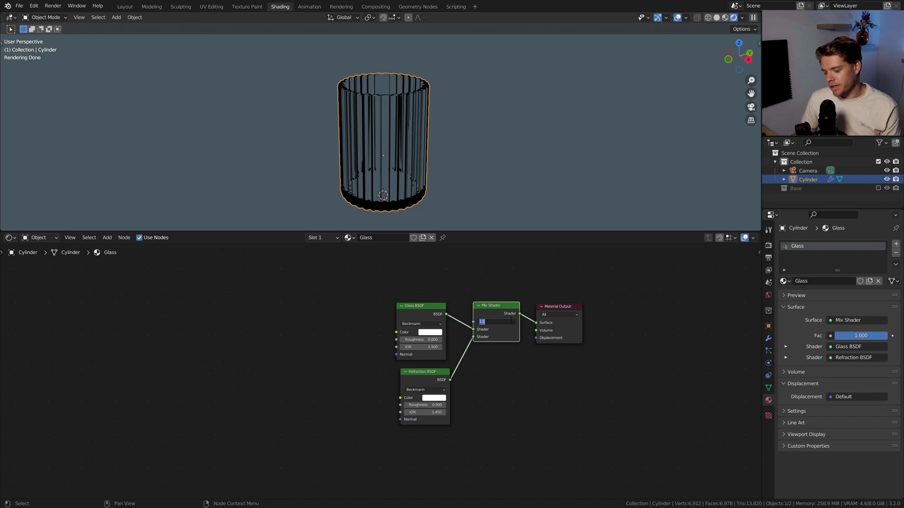
text(0.5)
key(Return)
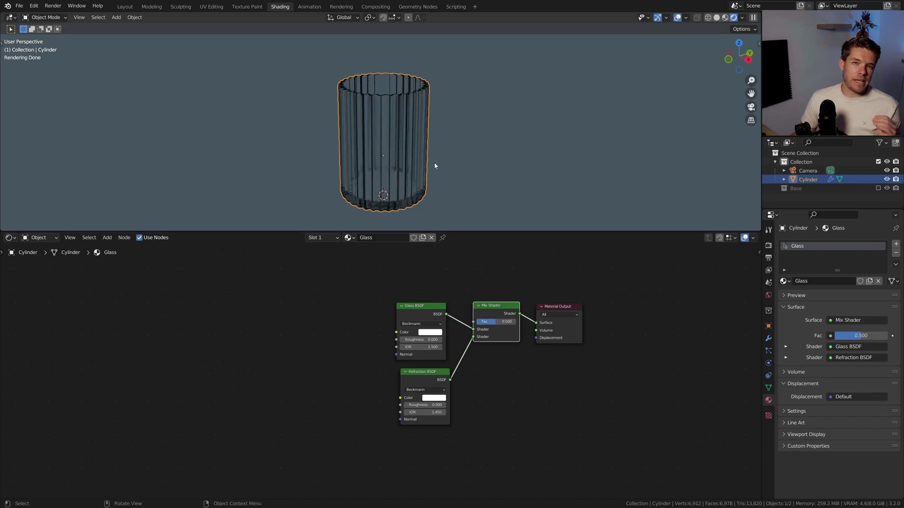
Step: Set the Refraction BSDF's IOR to 1.5 and line up the Glass BSDF node above it
double_click(424, 412)
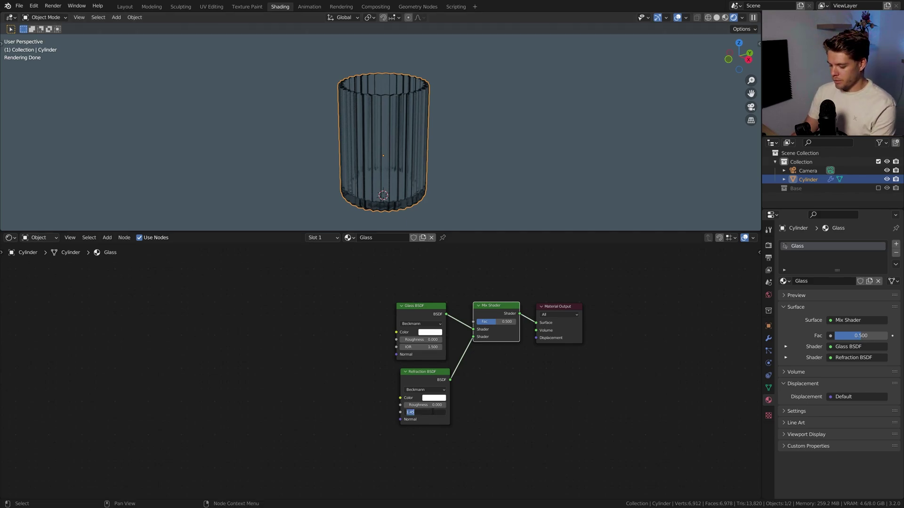
text(1.5)
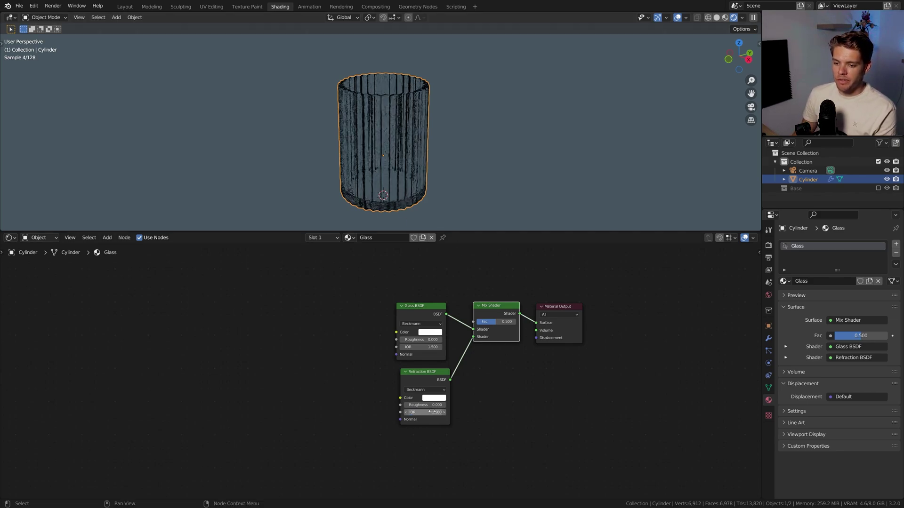
drag(421, 327, 426, 327)
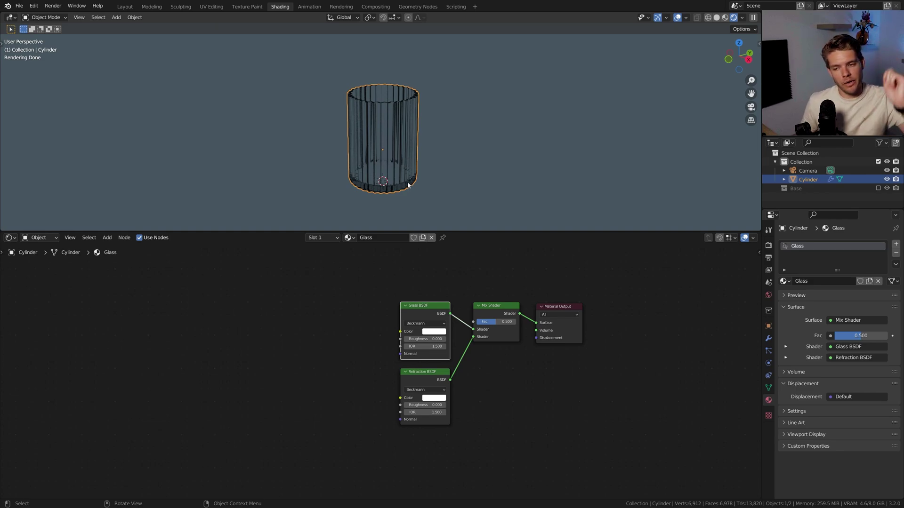
Step: Add a ColorRamp node and connect its Color output to the Color inputs of both the Glass BSDF and Refraction BSDF
scroll(409, 186, up, 2)
key(shift+a)
text(color ramp)
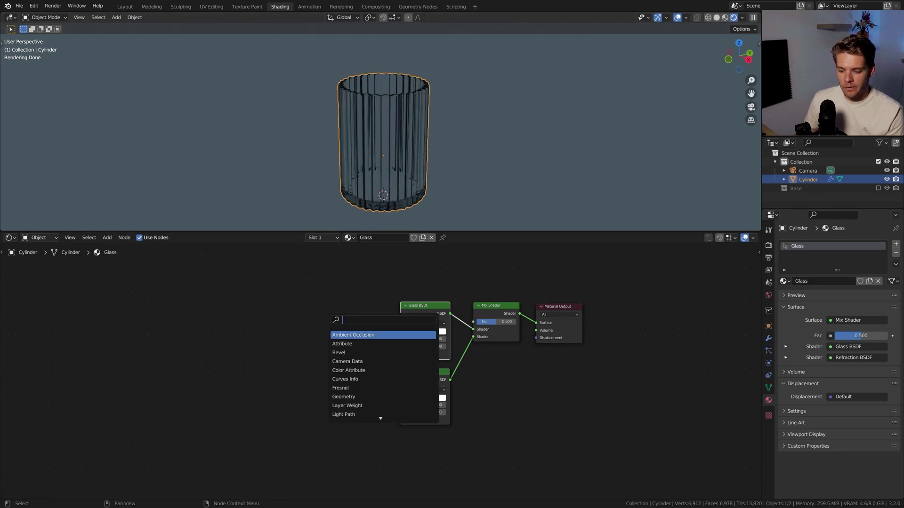
key(Return)
click(303, 312)
drag(304, 309, 359, 341)
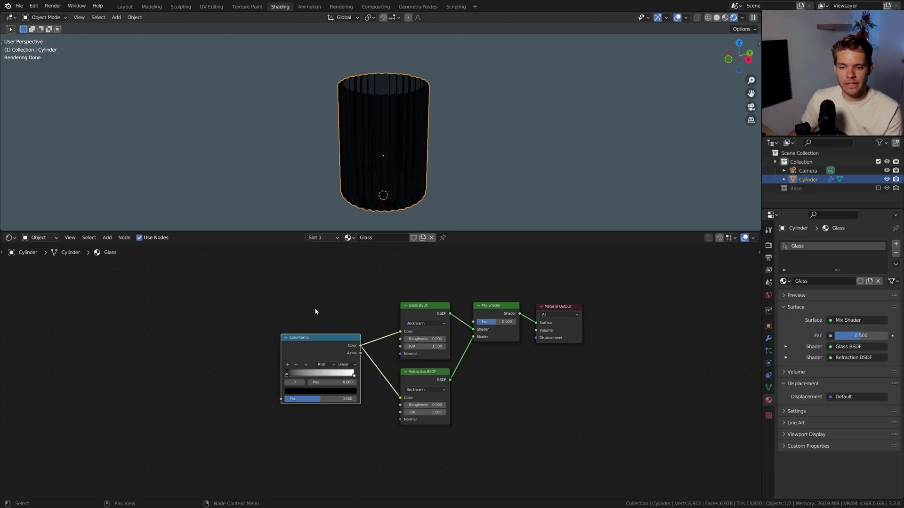
Step: Add a texture setup with Texture Coordinate and Mapping nodes before the ColorRamp, and switch its Image Texture to a Gradient Texture
middle_drag(307, 336, 380, 341)
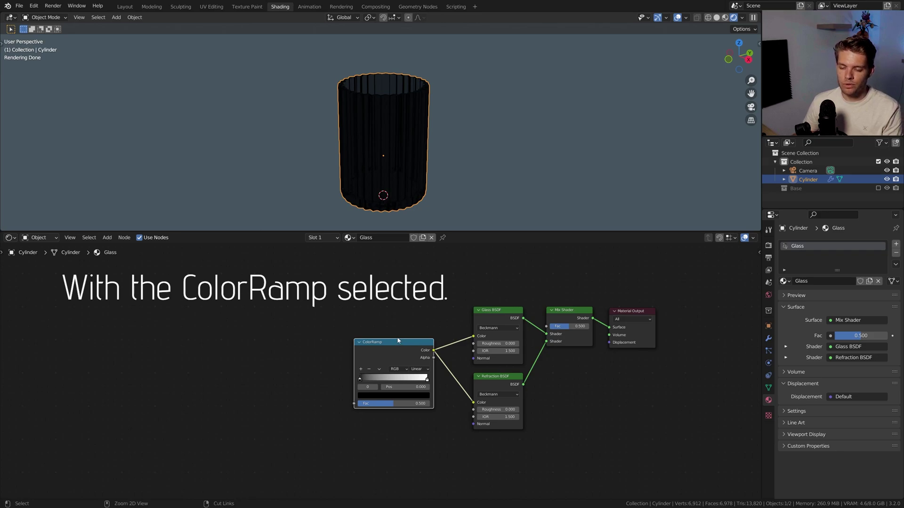
key(ctrl+t)
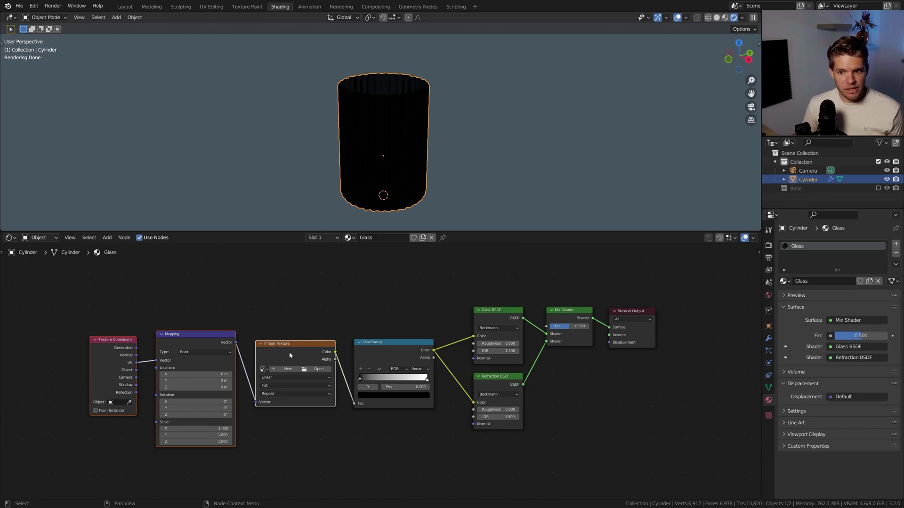
key(alt+a)
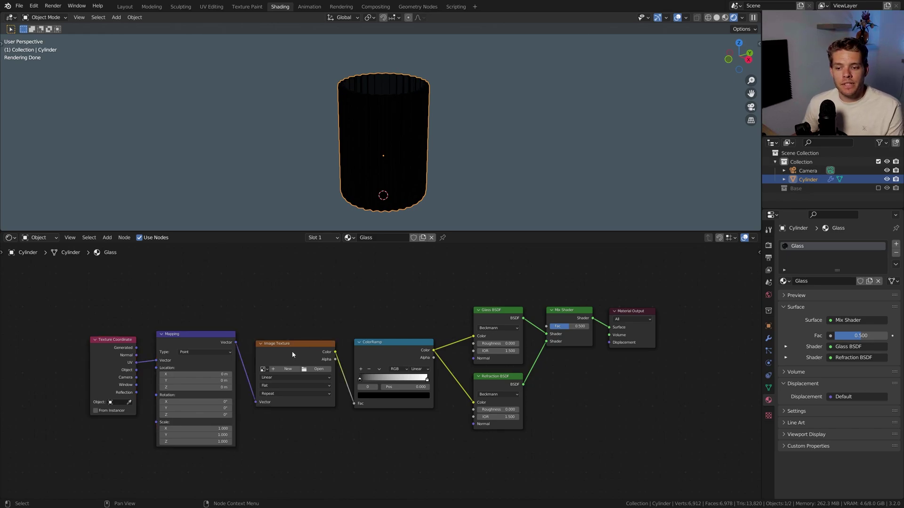
click(292, 352)
key(shift+s)
mouse_move(366, 296)
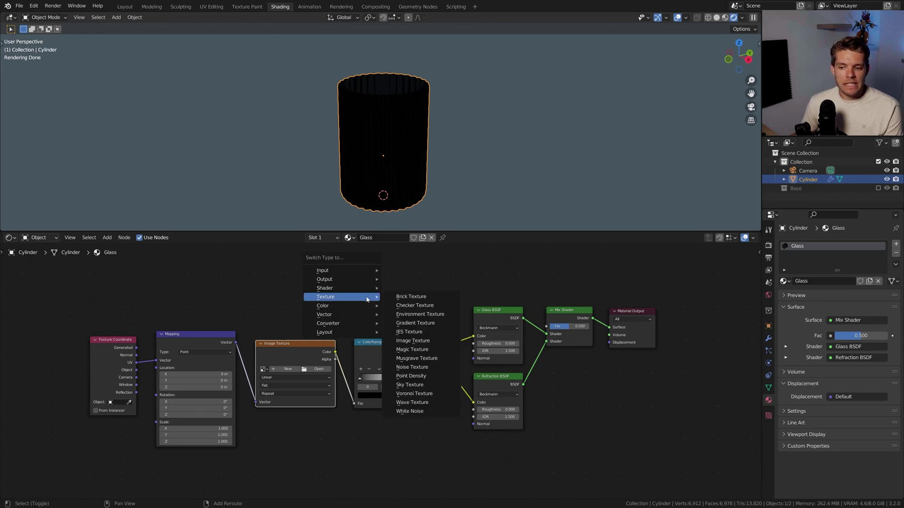
click(439, 324)
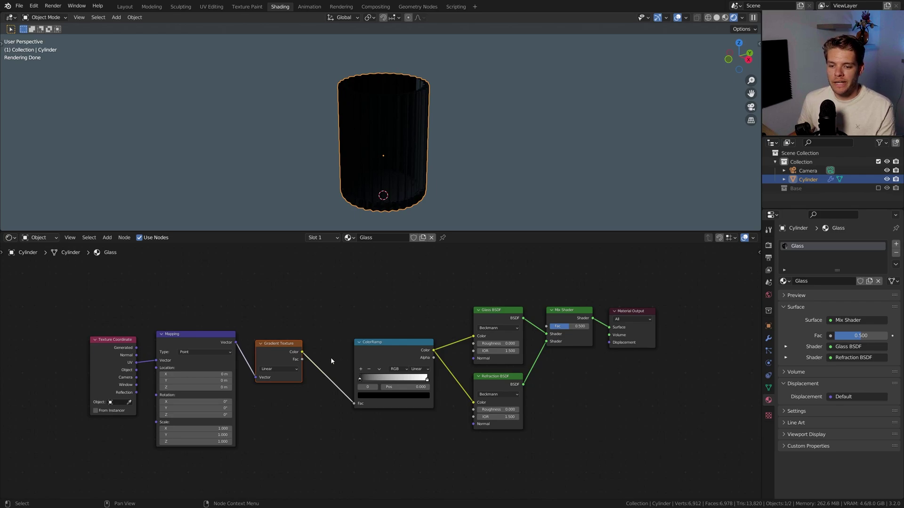
Step: Preview the ColorRamp on the glass and drive the Mapping node's Vector with the Object texture coordinates
ctrl+shift+click(393, 344)
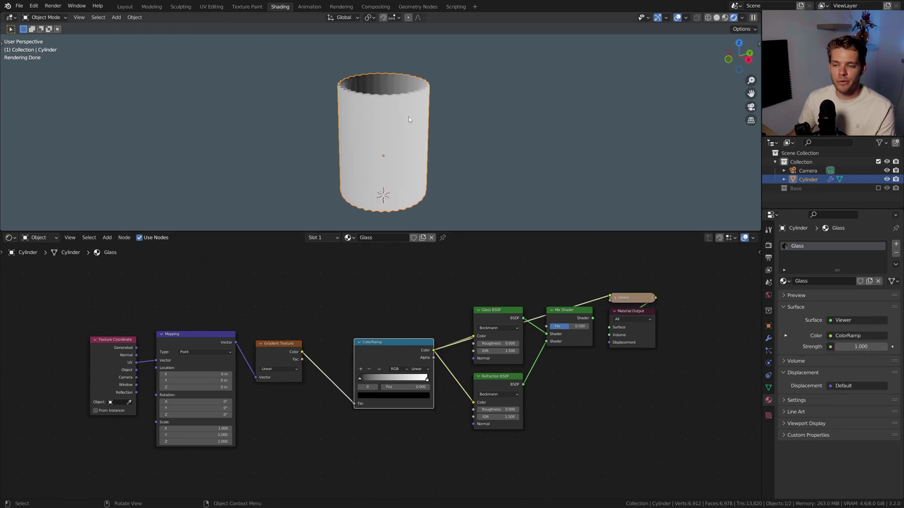
middle_drag(408, 120, 358, 165)
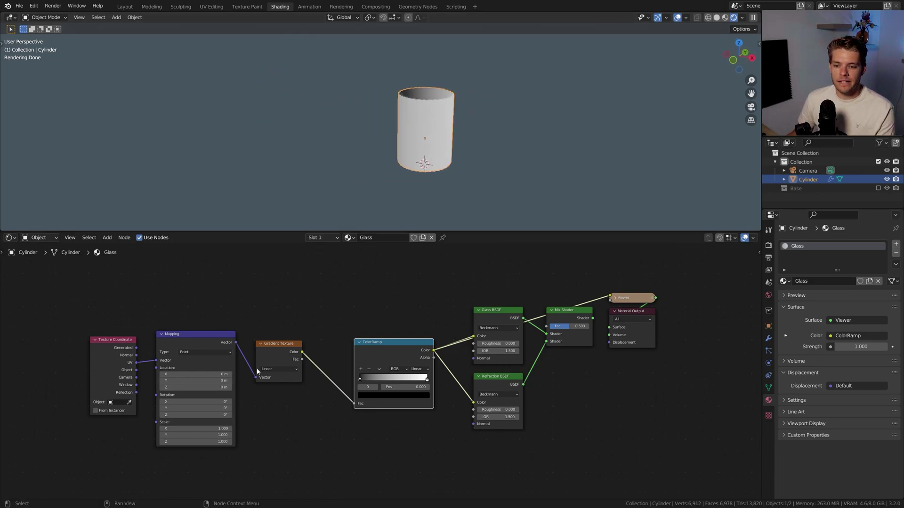
drag(148, 320, 156, 360)
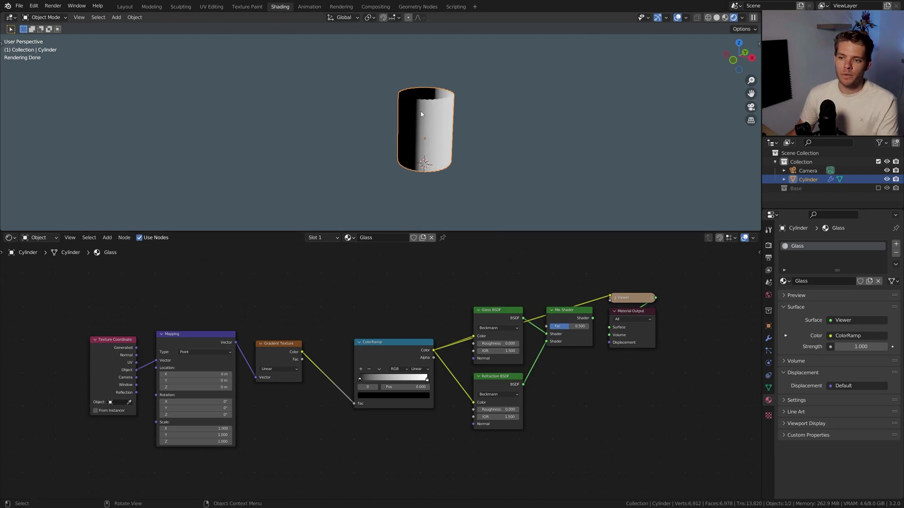
scroll(422, 189, down, 1)
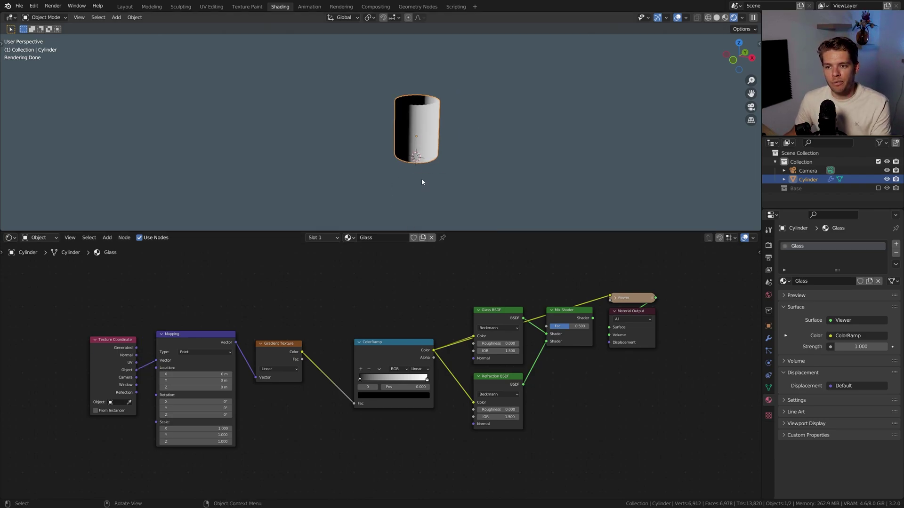
Step: Set the Mapping node's Y rotation to 90° and its X location to 0.3 m
click(195, 408)
text(9)
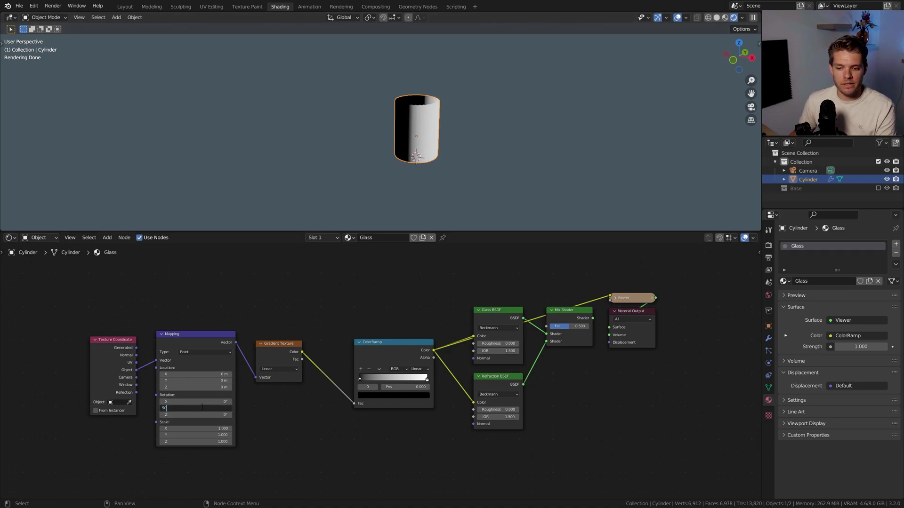
key(Return)
scroll(318, 412, up, 2)
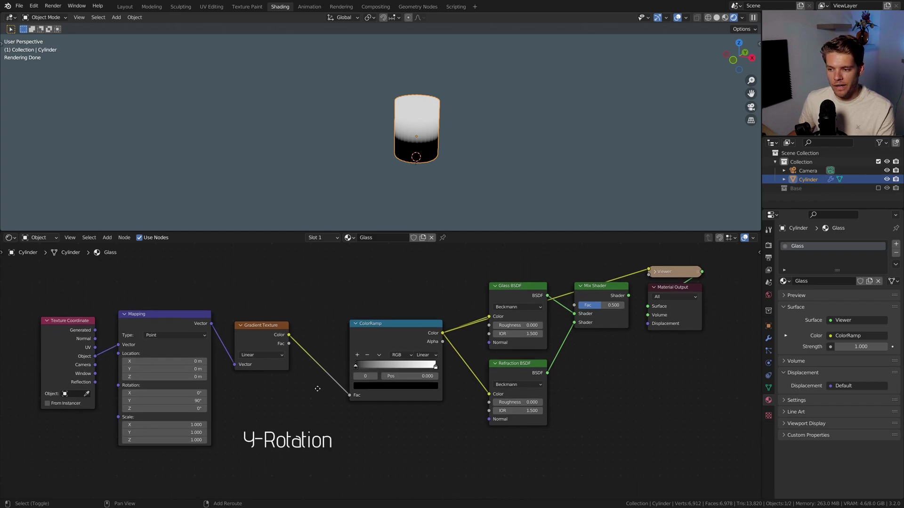
middle_drag(318, 389, 321, 384)
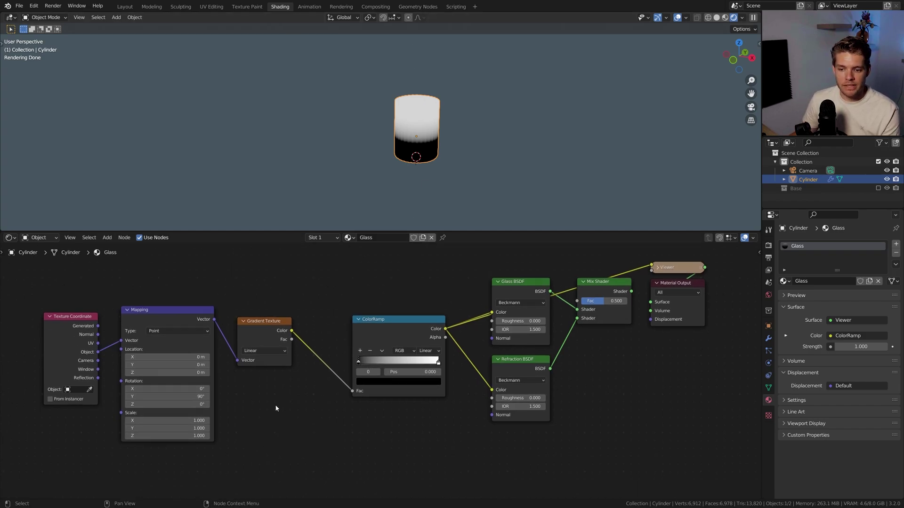
click(186, 357)
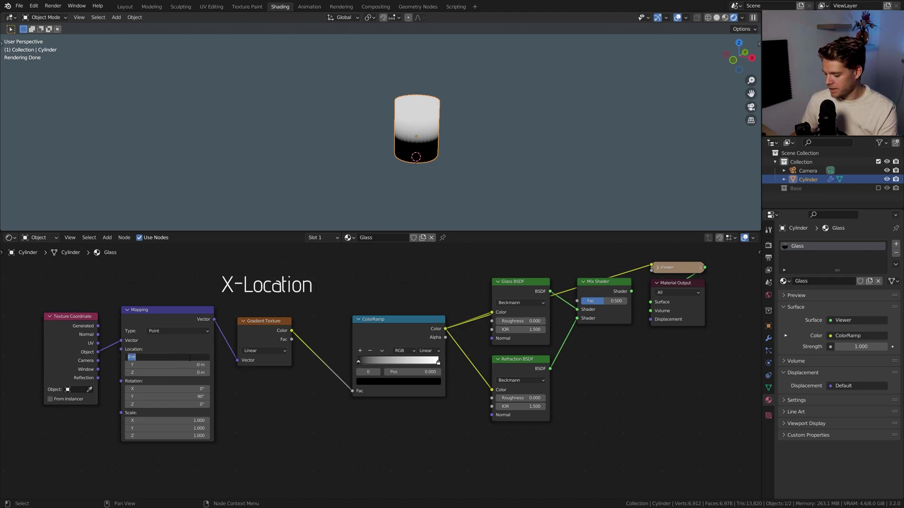
text(0.3)
key(Return)
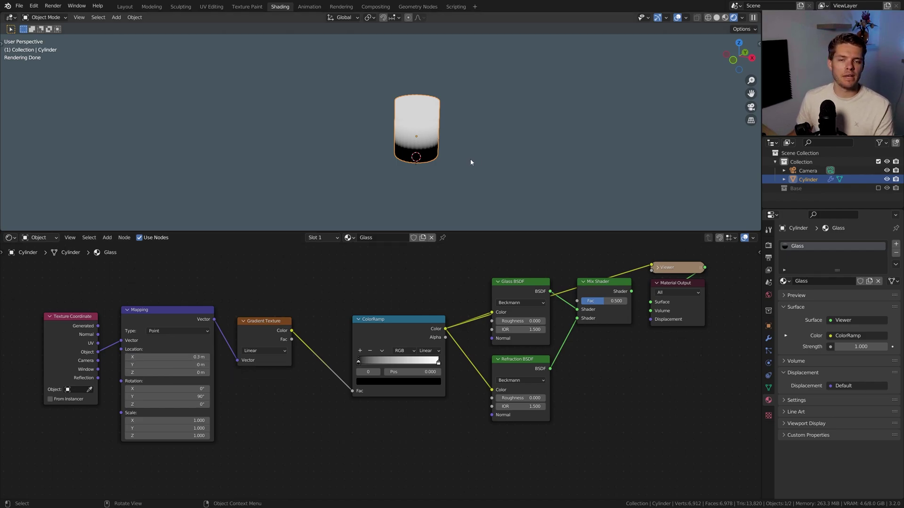
Step: Adjust the Mapping node's Z scale to 0.6 and its X location to 0.4 m
click(191, 435)
text(0.2)
key(Return)
click(191, 435)
text(0.4)
key(Return)
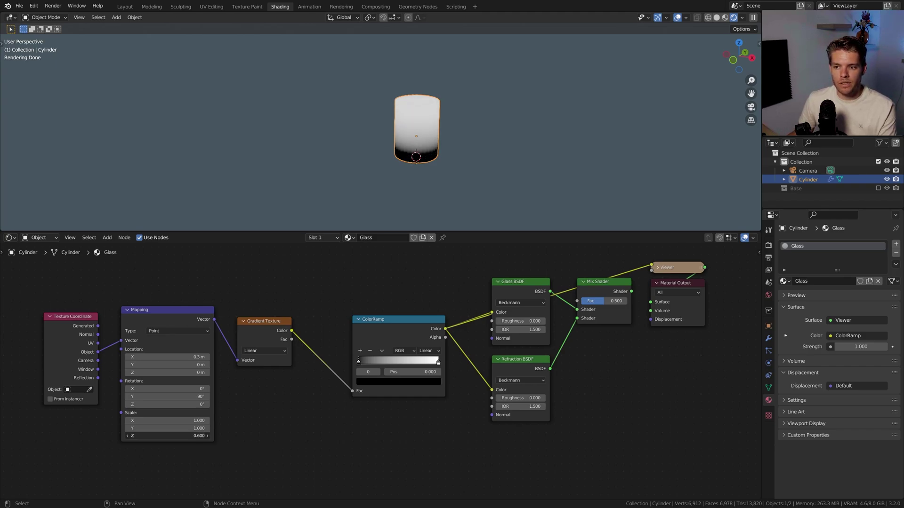
click(190, 436)
text(0.6)
key(Return)
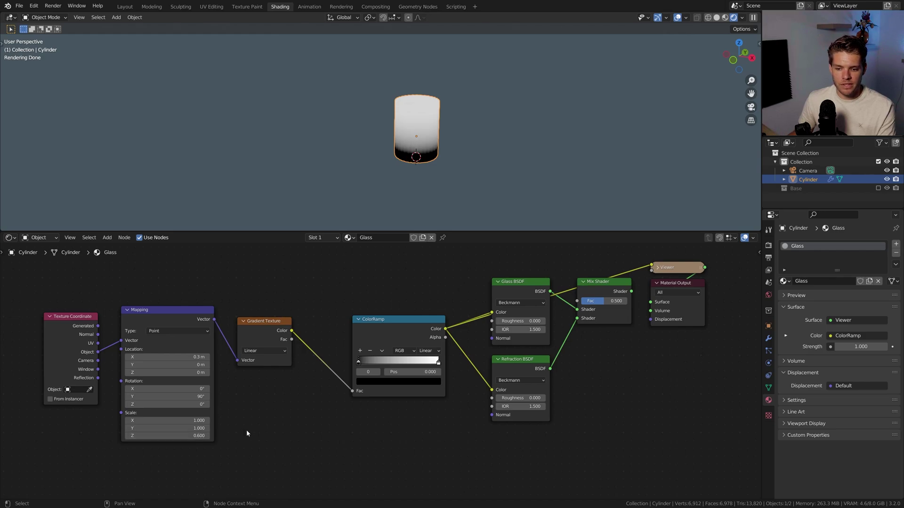
click(181, 356)
text(0.4)
key(Return)
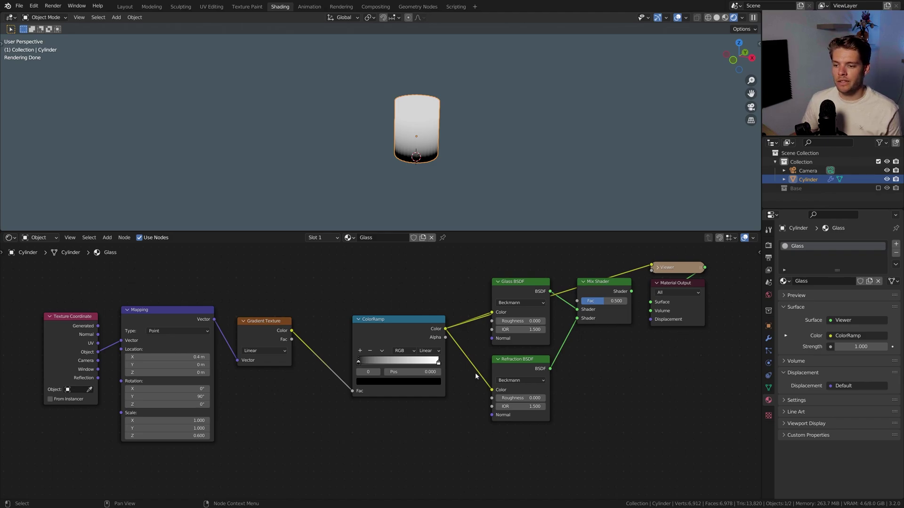
Step: Route the Mix Shader back to the Material Output, and set the Mapping node's Z scale to 0.8 and X location to 0.5 m
ctrl+shift+click(608, 286)
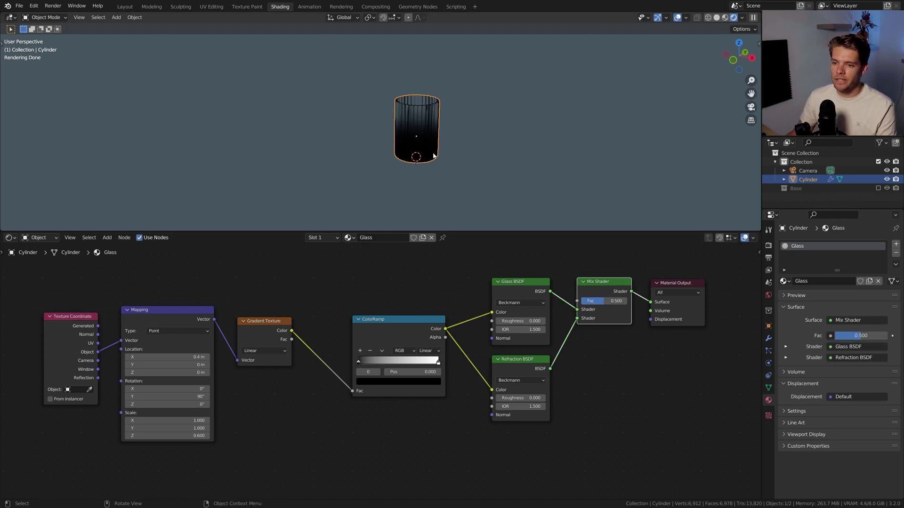
scroll(443, 179, up, 4)
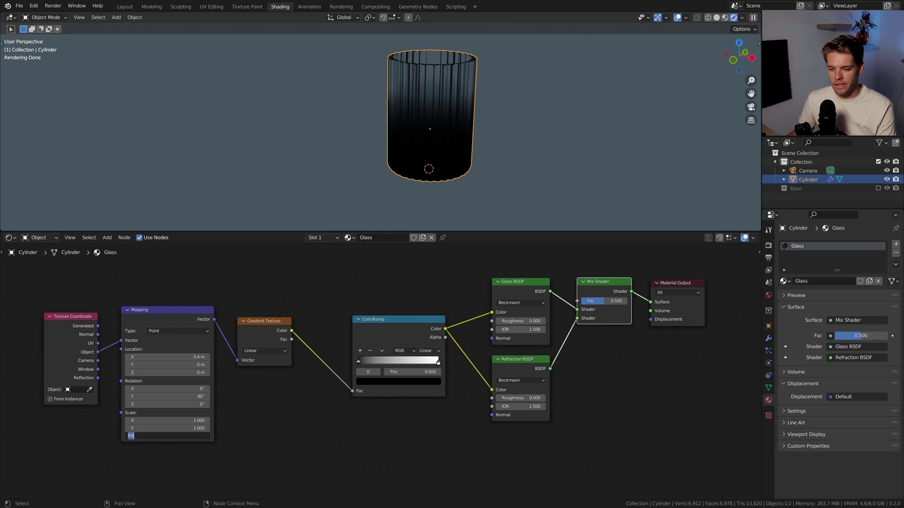
click(206, 436)
click(205, 436)
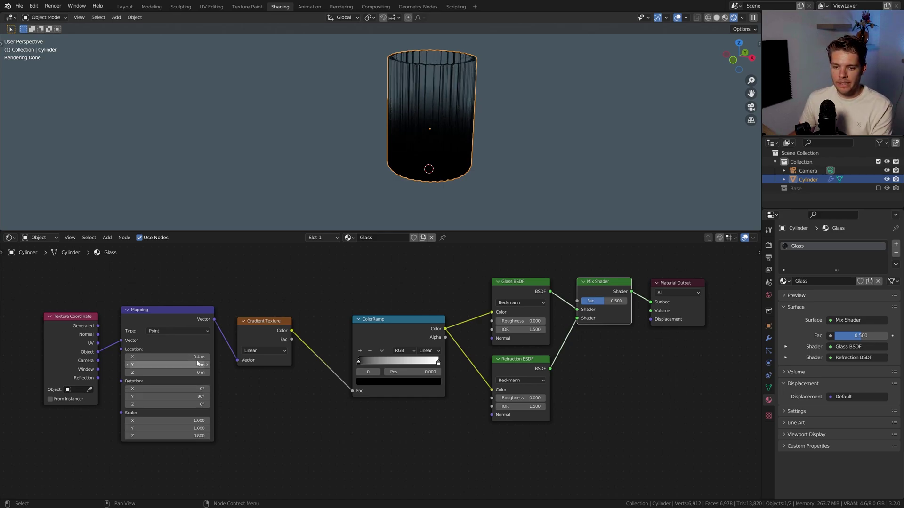
drag(193, 358, 196, 360)
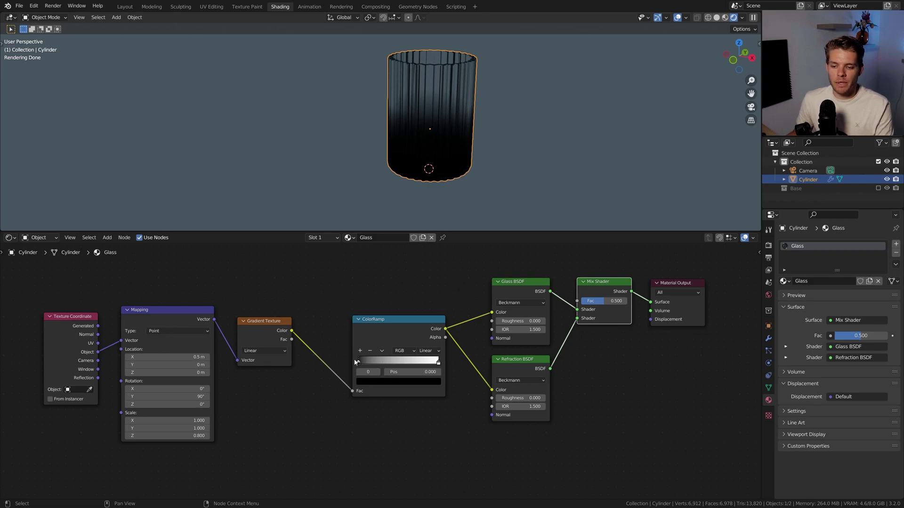
Step: Recolor the ColorRamp's black stop to a slightly brownish grey with a brightness value of about 0.2
click(370, 382)
click(422, 300)
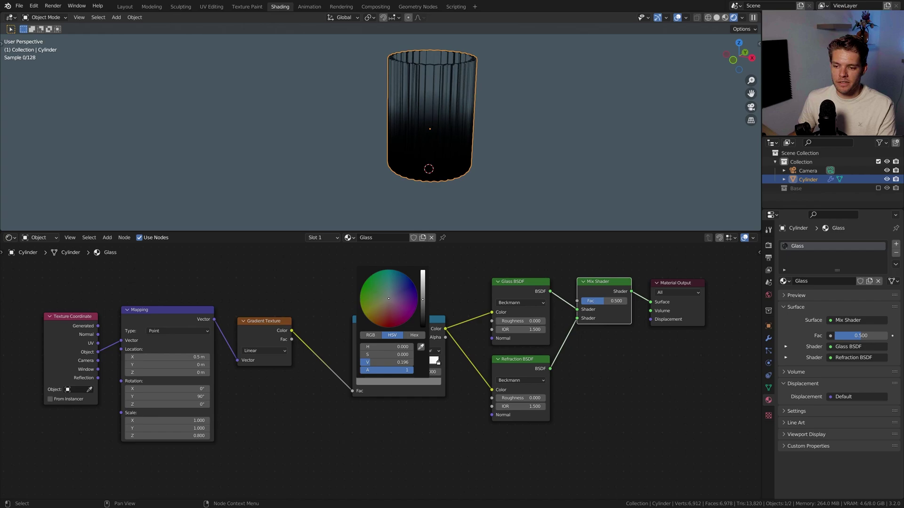
click(386, 304)
drag(386, 305, 386, 305)
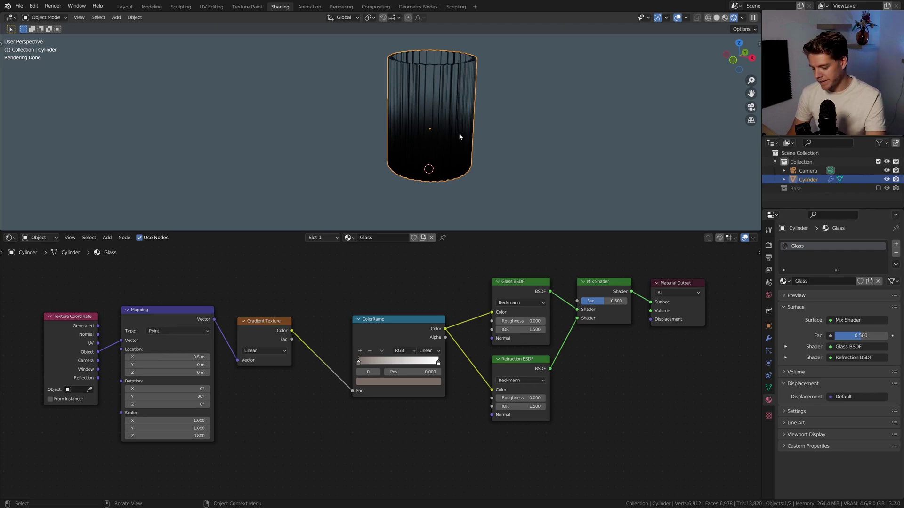
key(KP_0)
key(KP_0)
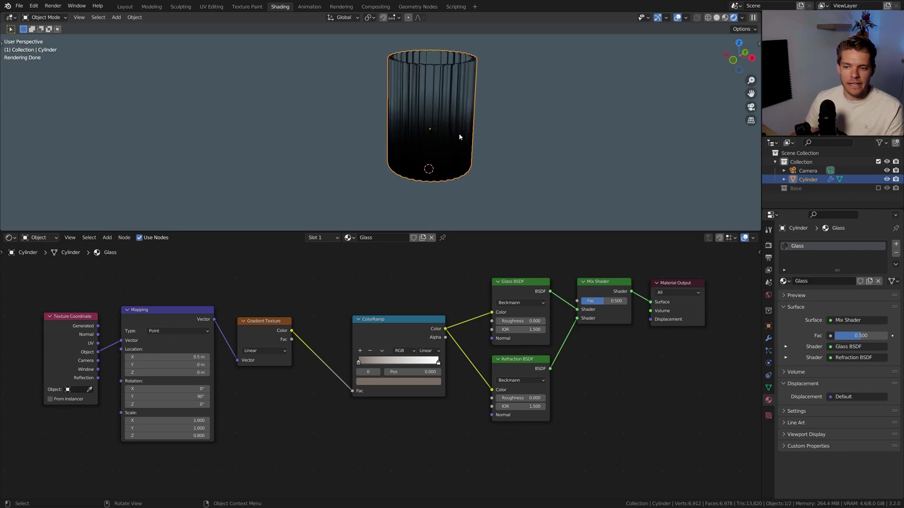
Step: In the Layout workspace's right view, add an Area light and move it to about Y 18.7 m, Z 12.8 m
click(125, 7)
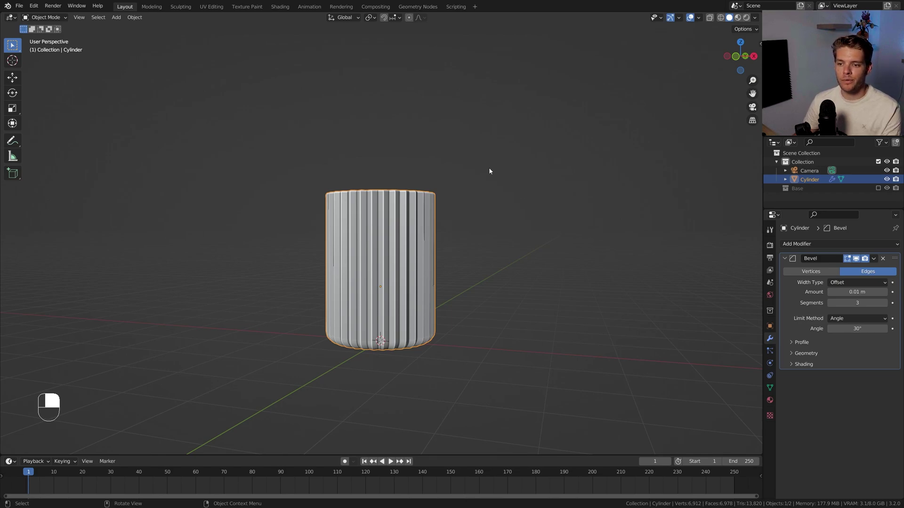
key(KP_3)
key(shift+a)
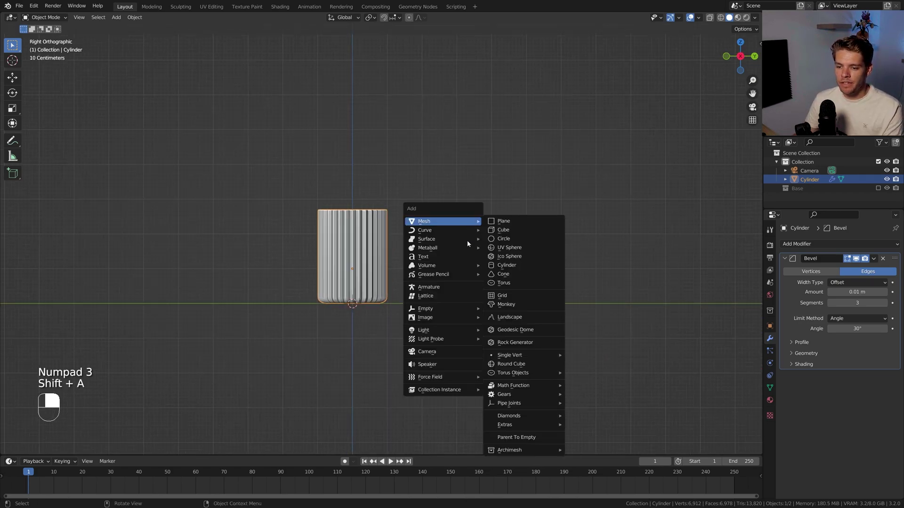
mouse_move(447, 330)
click(503, 357)
scroll(508, 359, down, 6)
key(g)
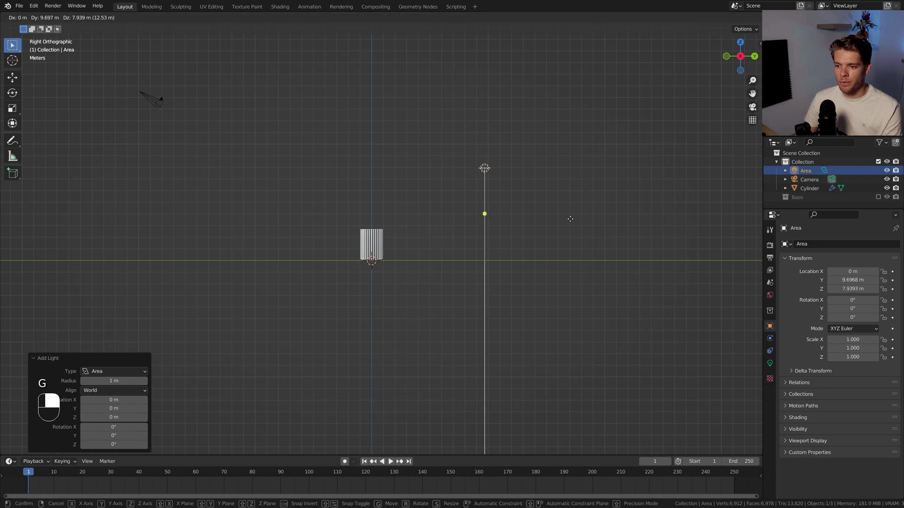
click(659, 173)
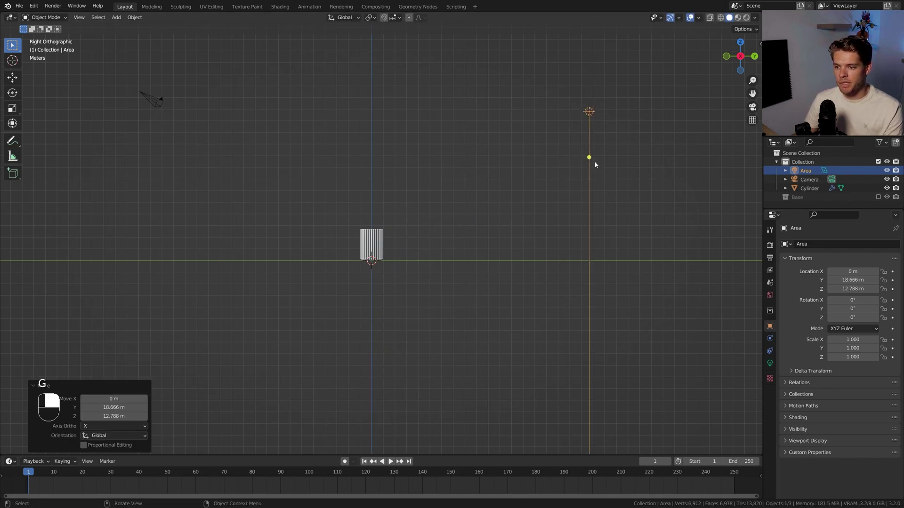
Step: Move the Area light closer to about Y 11.5 m, Z 12.7 m and aim it at the base of the glass
drag(589, 158, 378, 261)
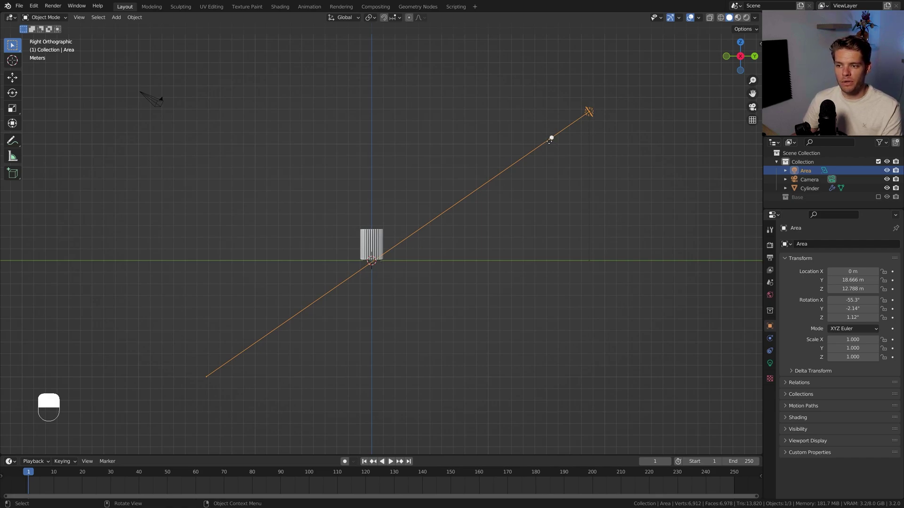
key(g)
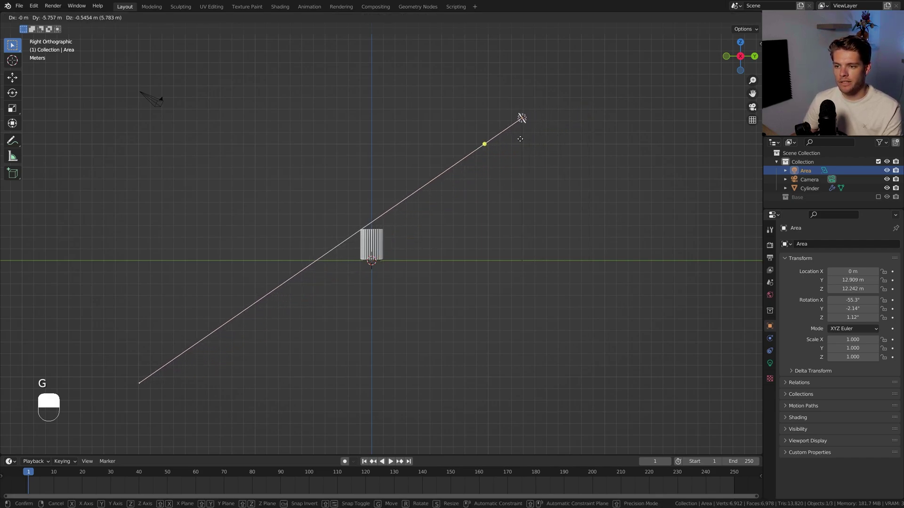
click(473, 146)
drag(465, 164, 476, 147)
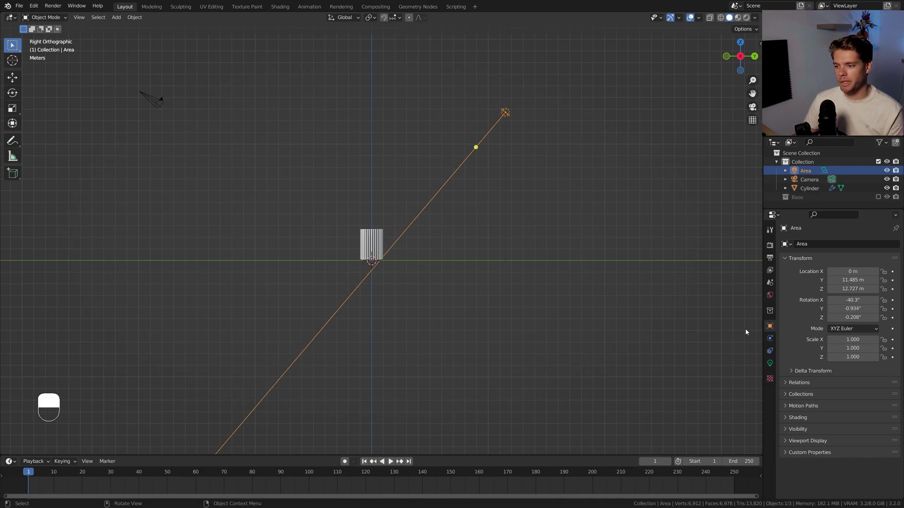
Step: Set the Area light's power to 20000 W and preview the scene through the camera with rendered shading
click(770, 362)
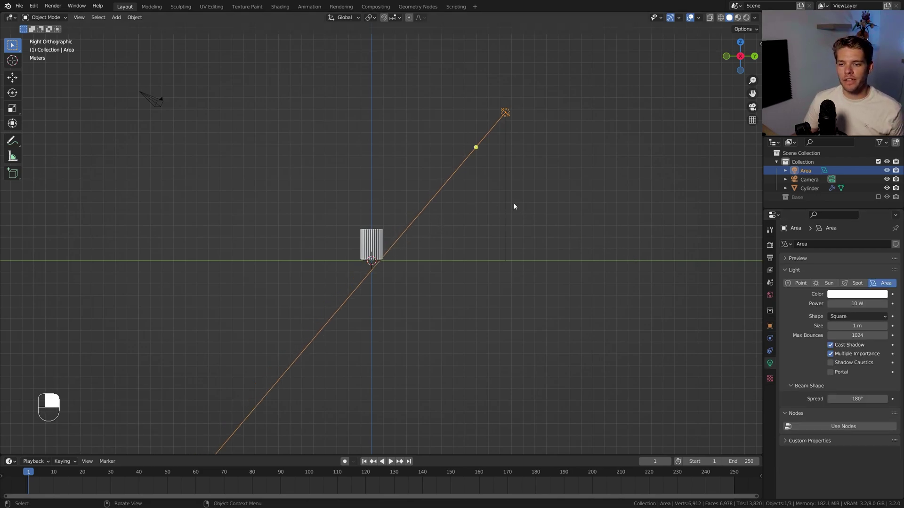
click(847, 303)
text(20000)
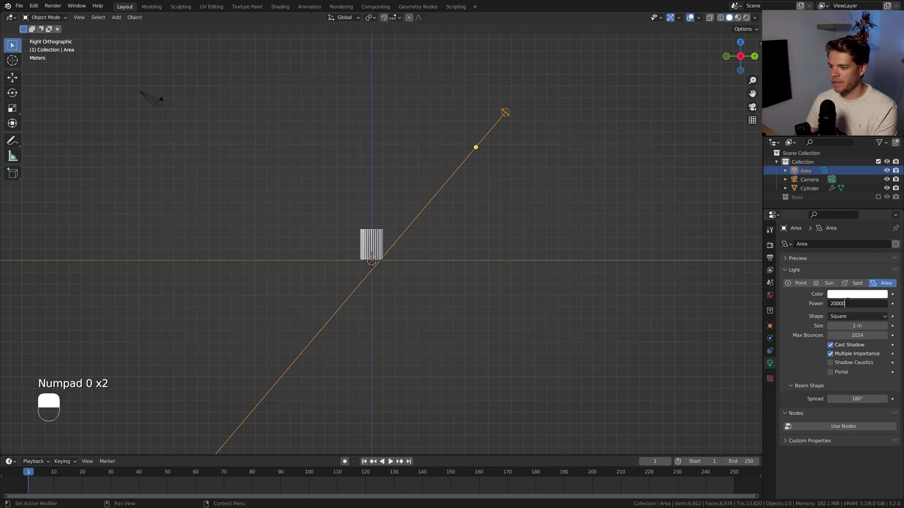
key(Return)
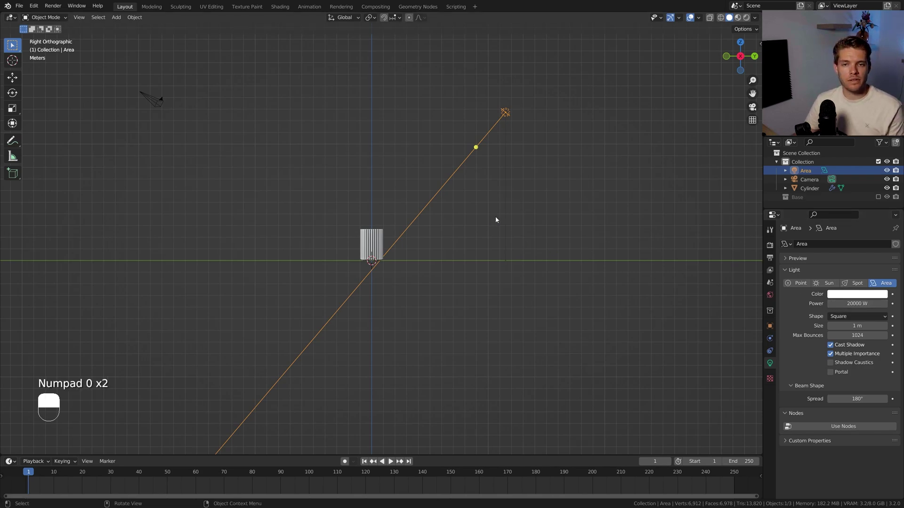
key(KP_0)
key(z)
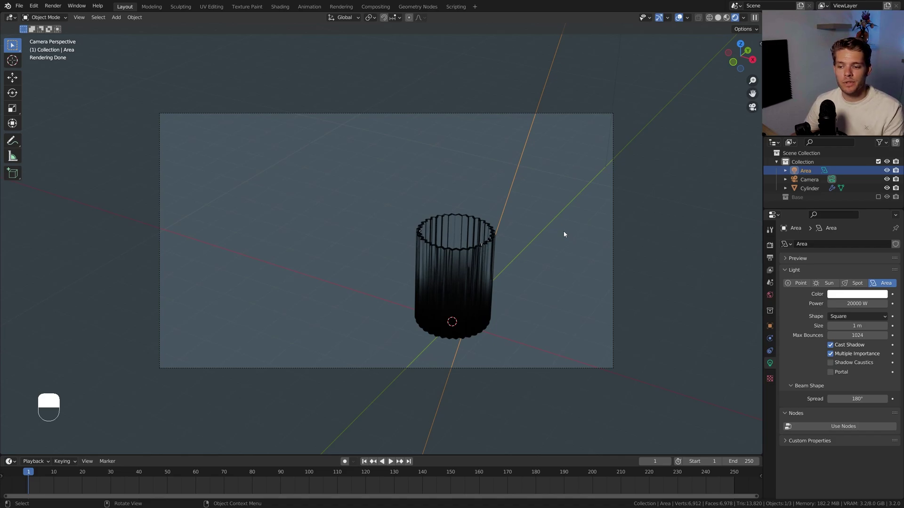
Step: Hide the Base collection again and try a scaled-up plane as the ground beneath the glass
click(878, 197)
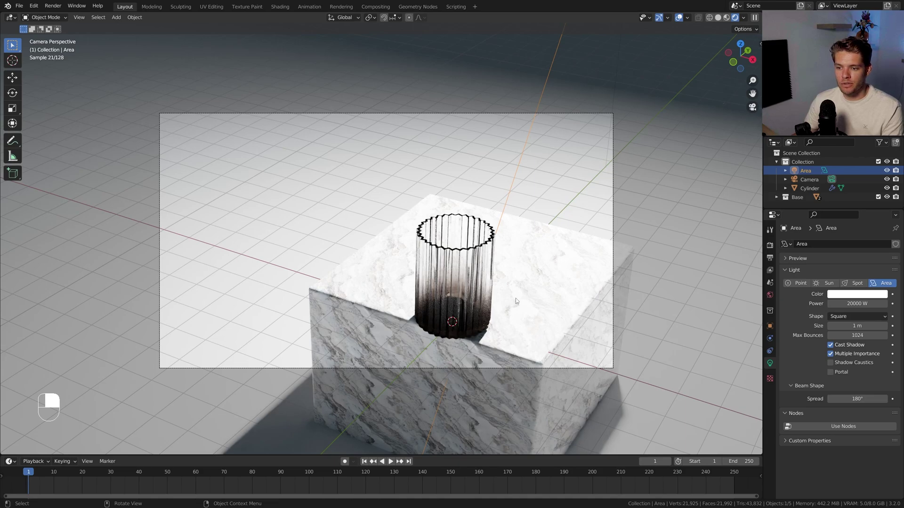
click(878, 196)
key(shift+a)
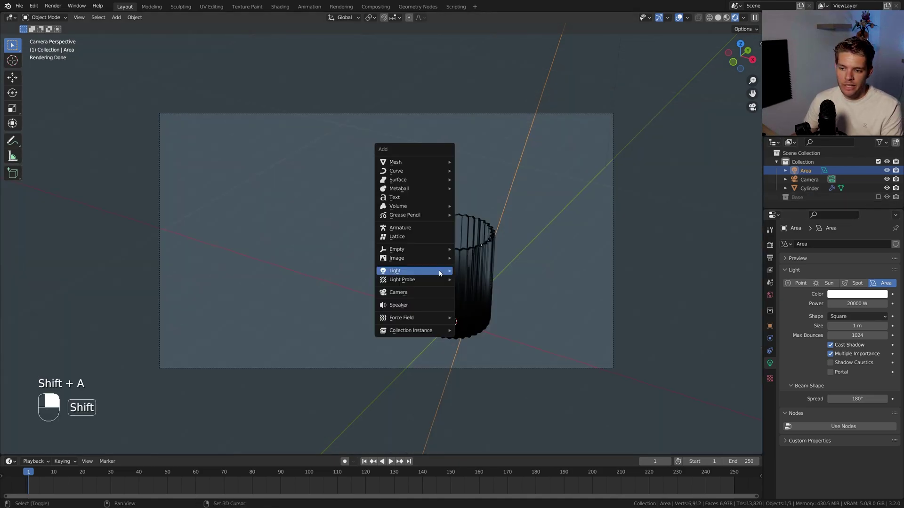
mouse_move(415, 161)
click(485, 162)
key(s)
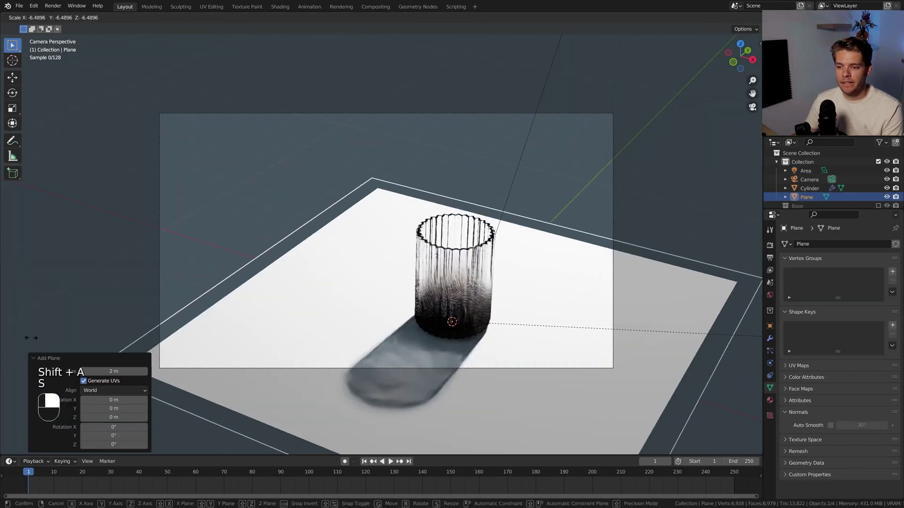
click(648, 266)
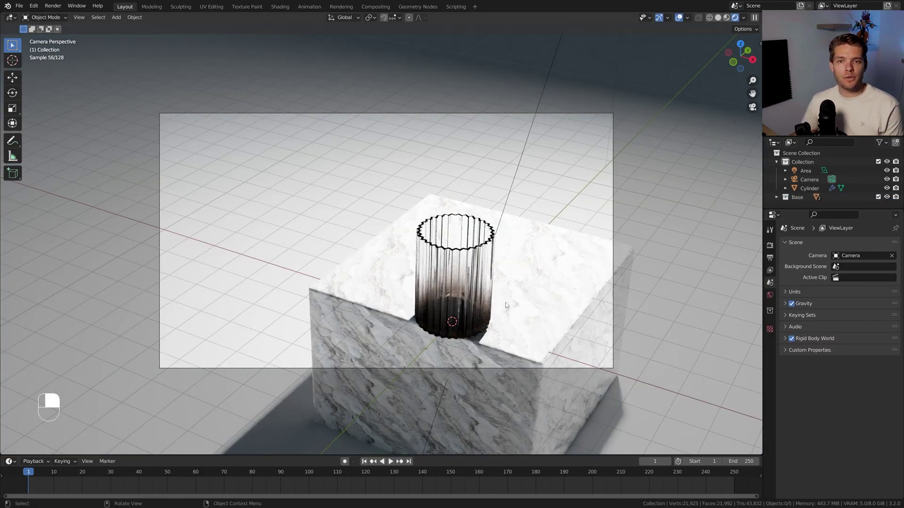
Step: Reposition the glass on the marble block at about X -0.44 m, Y 3.69 m
click(476, 299)
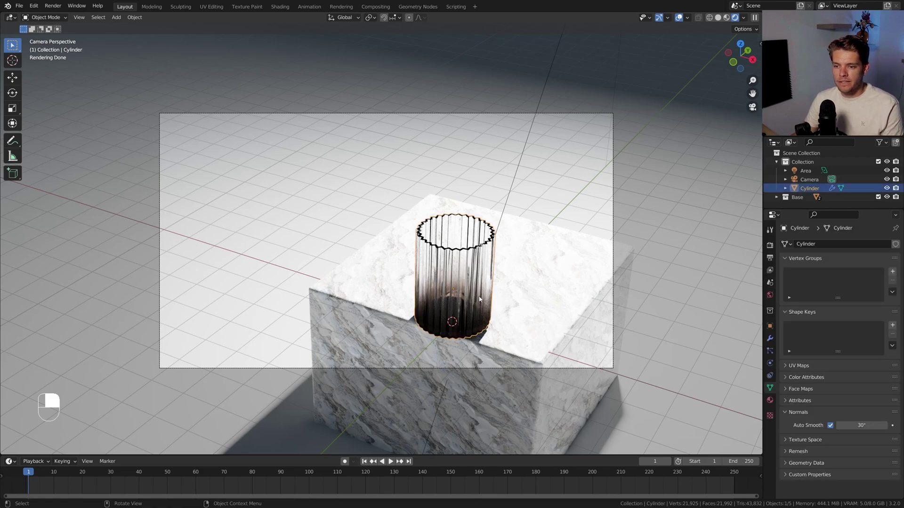
key(g)
key(x)
click(527, 211)
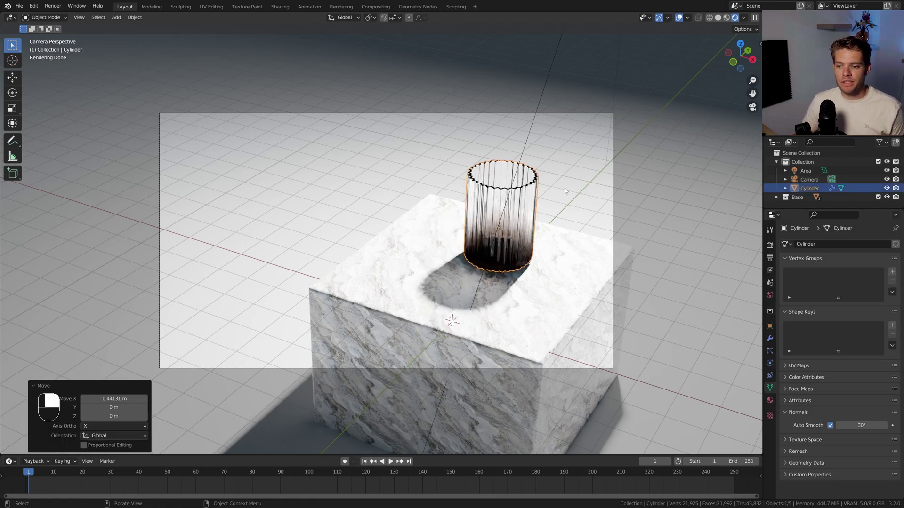
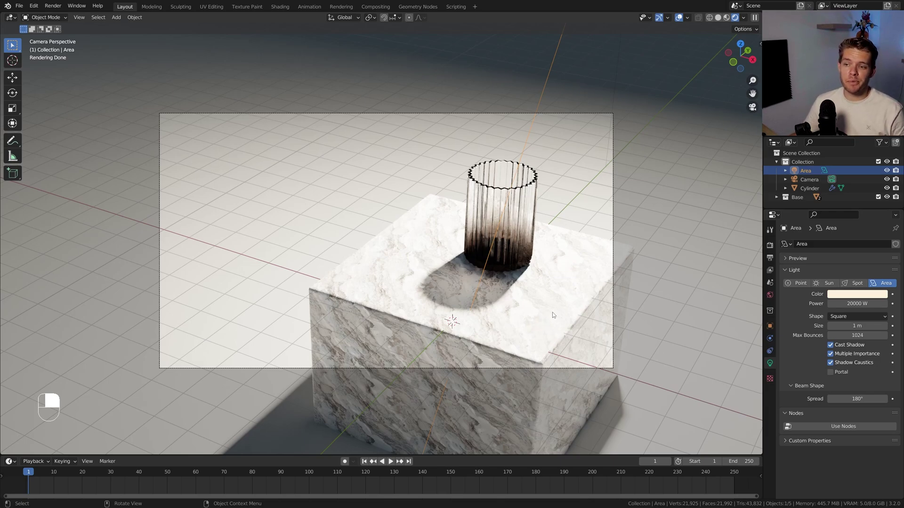
Step: Enable Cast Shadow Caustics on the glass and Receive Shadow Caustics on the marble block
click(516, 247)
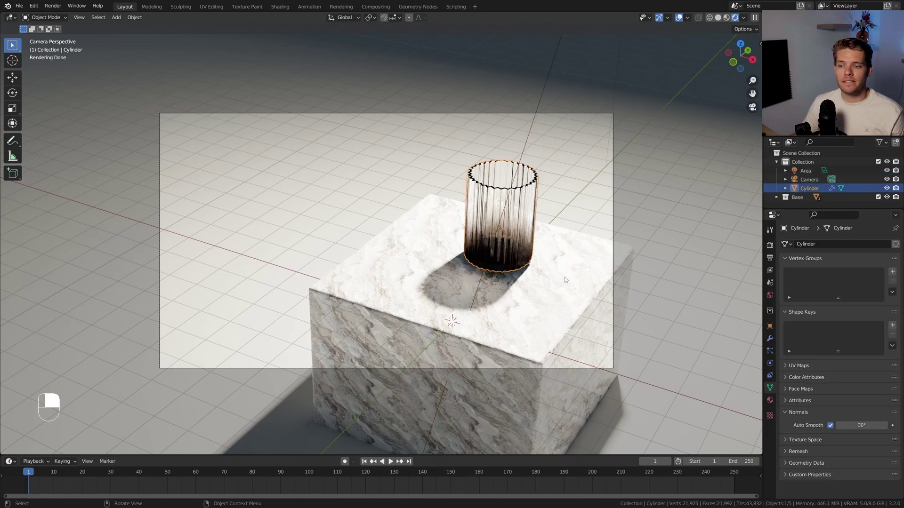
click(771, 328)
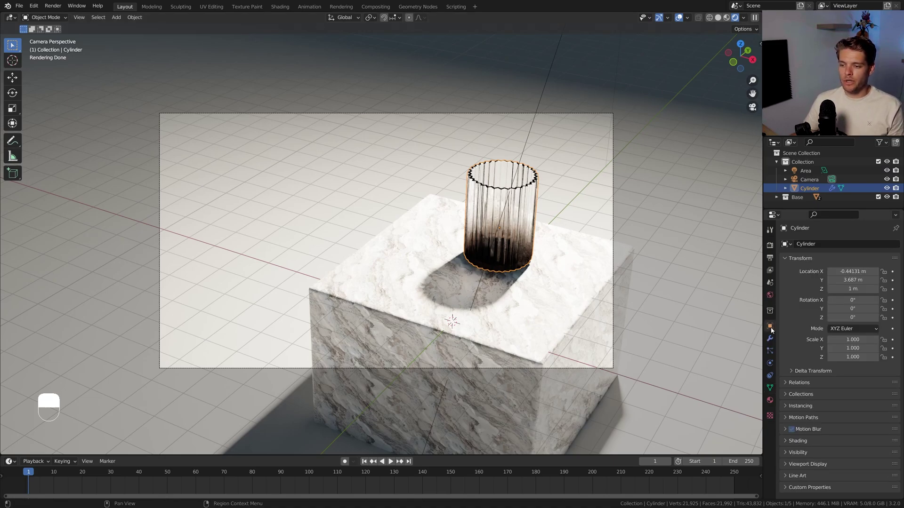
click(813, 440)
scroll(813, 436, down, 5)
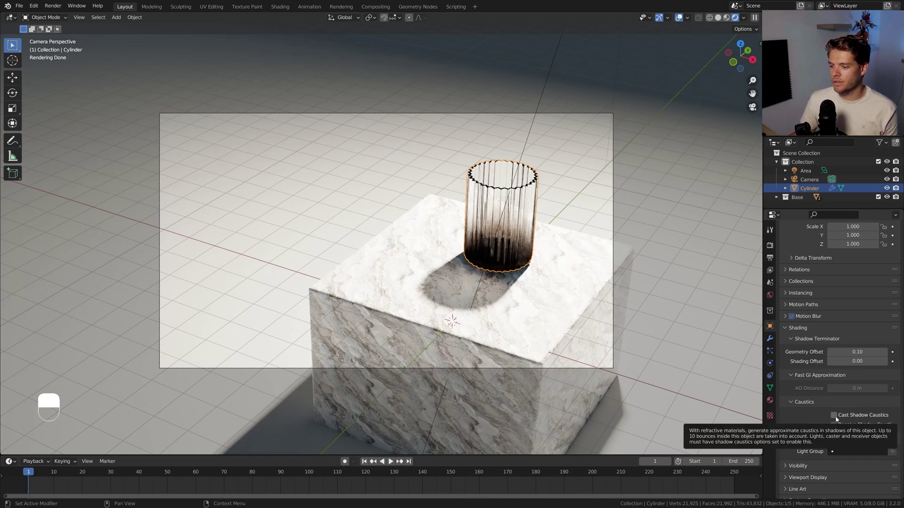
click(834, 415)
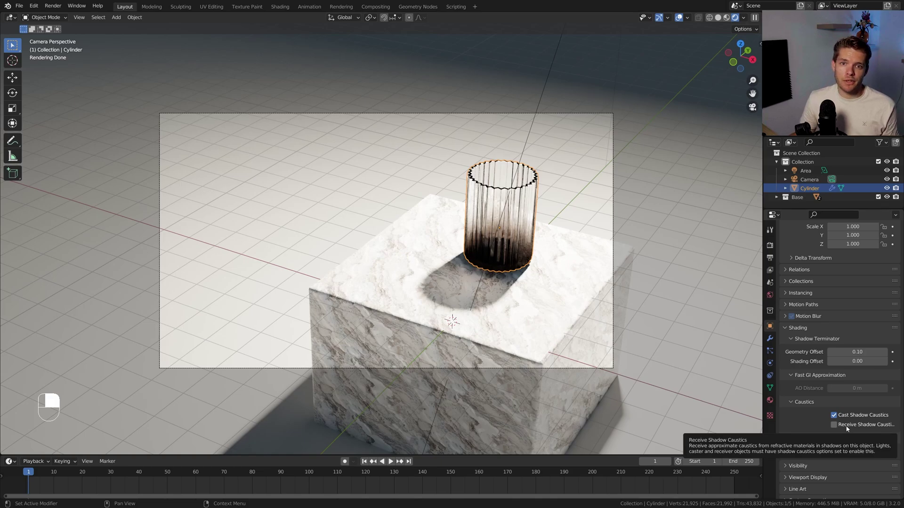
click(572, 329)
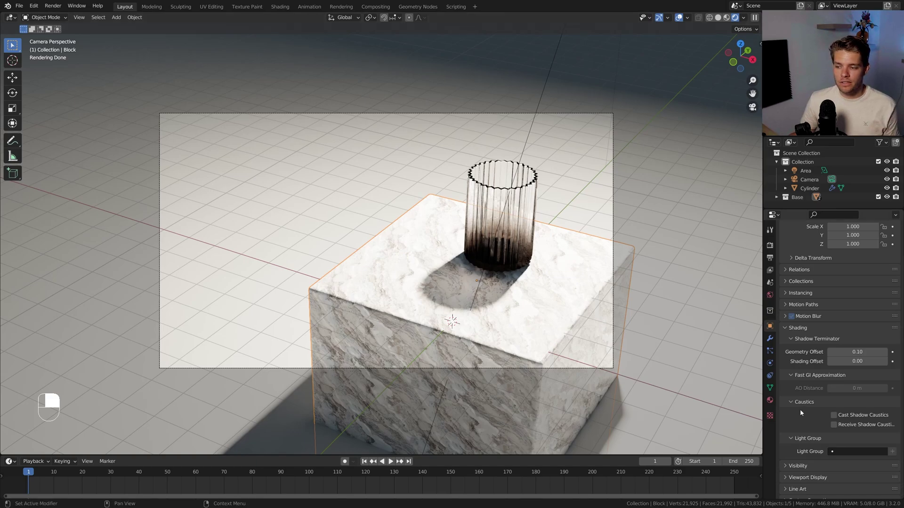
click(833, 425)
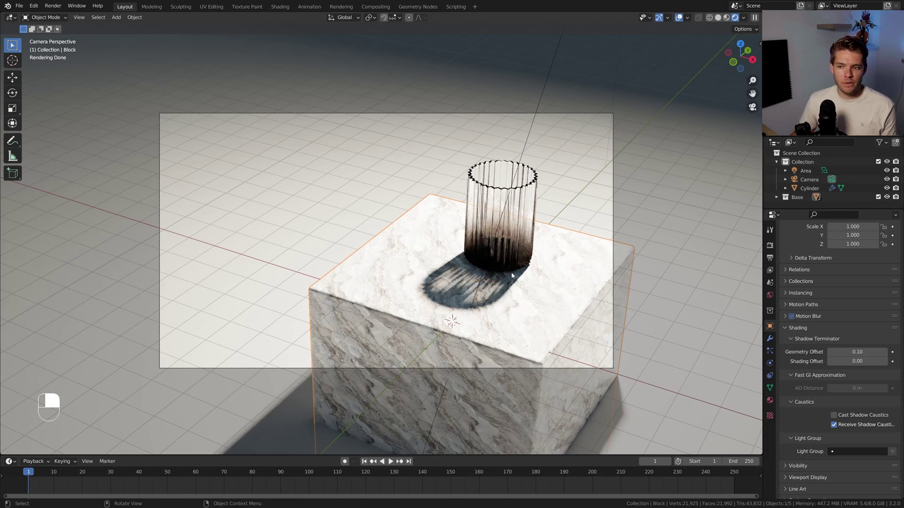
Step: In the right view, move the Area light to about Y 19 m, Z 11.5 m and re-aim it at about -52.3° X rotation
key(KP_3)
click(506, 112)
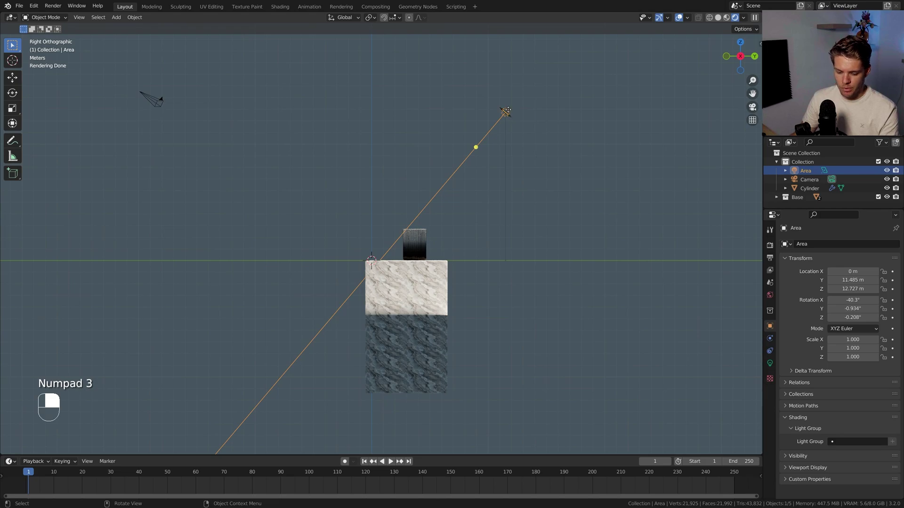
key(g)
click(592, 124)
drag(570, 160, 468, 240)
key(KP_0)
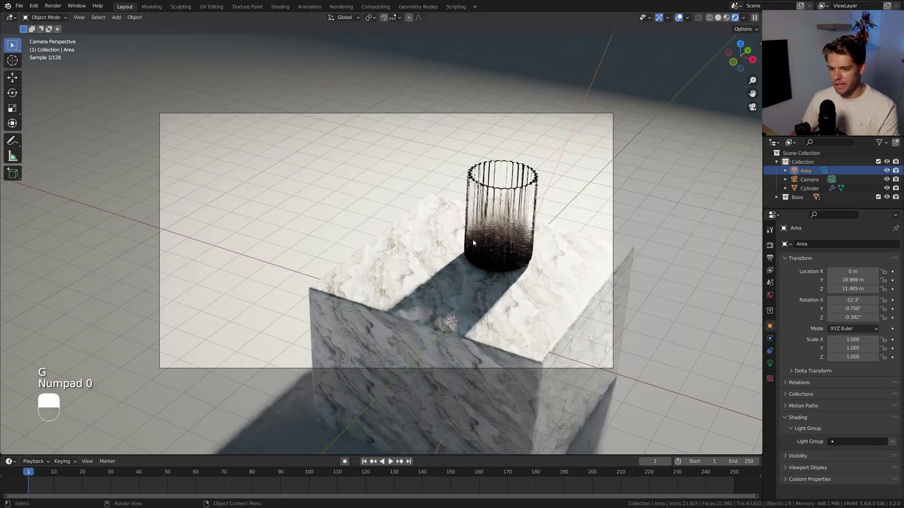
Step: Bring the Area light closer to about Y 16.1 m and adjust its aim to about -45.9° X rotation
key(KP_0)
key(g)
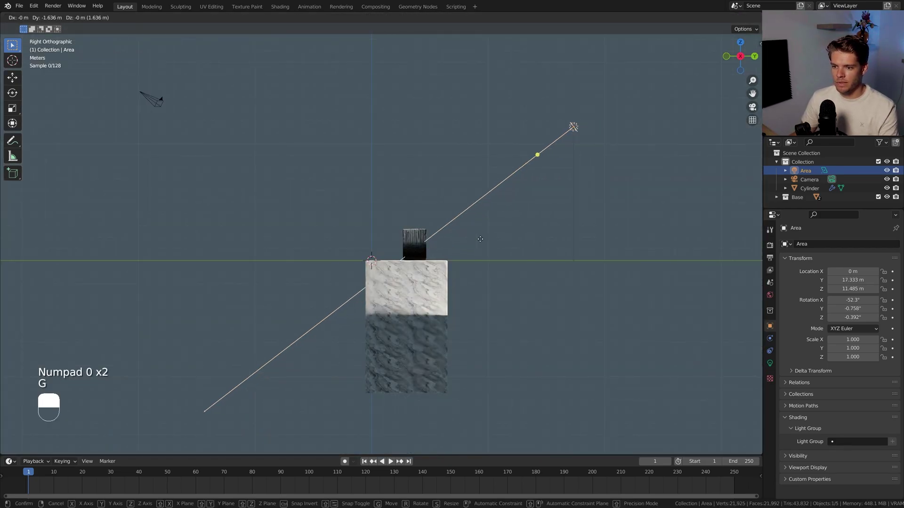
click(466, 240)
drag(524, 156, 515, 168)
key(KP_0)
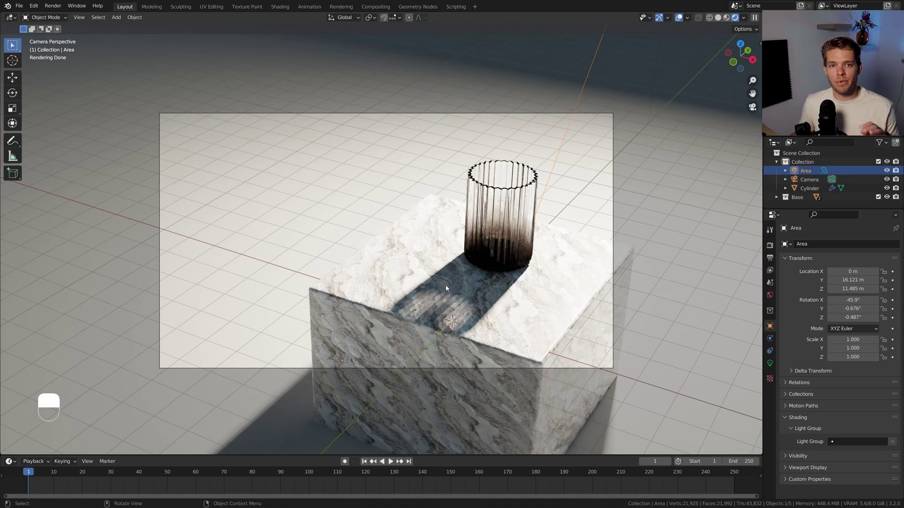
Step: Enable Receive Shadow Caustics on the Ground plane
click(514, 223)
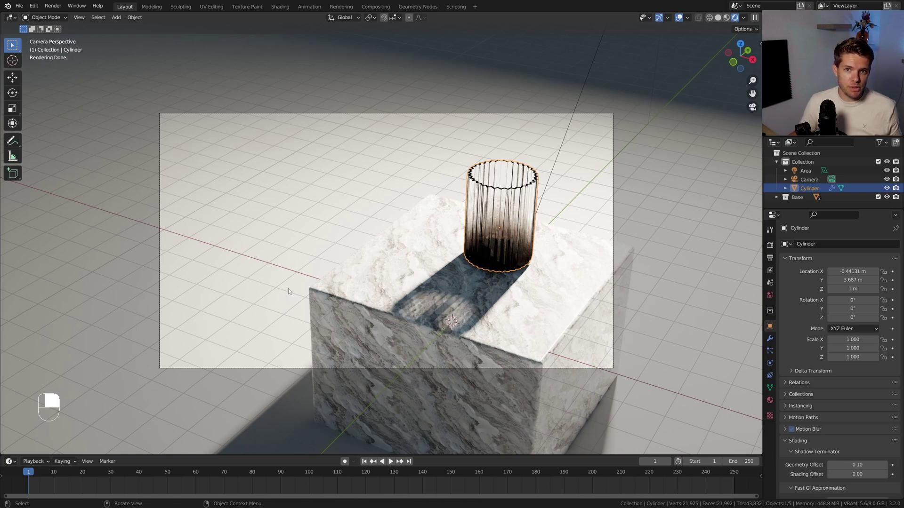
click(249, 269)
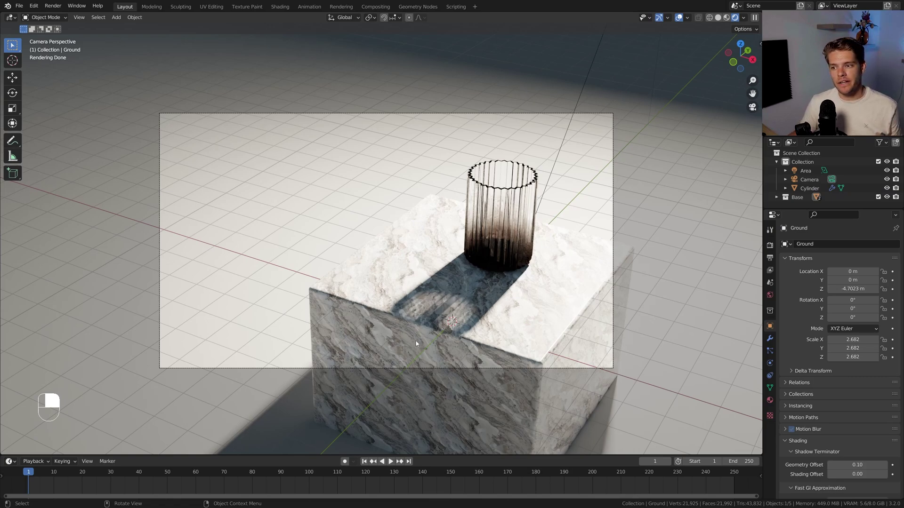
scroll(804, 384, down, 5)
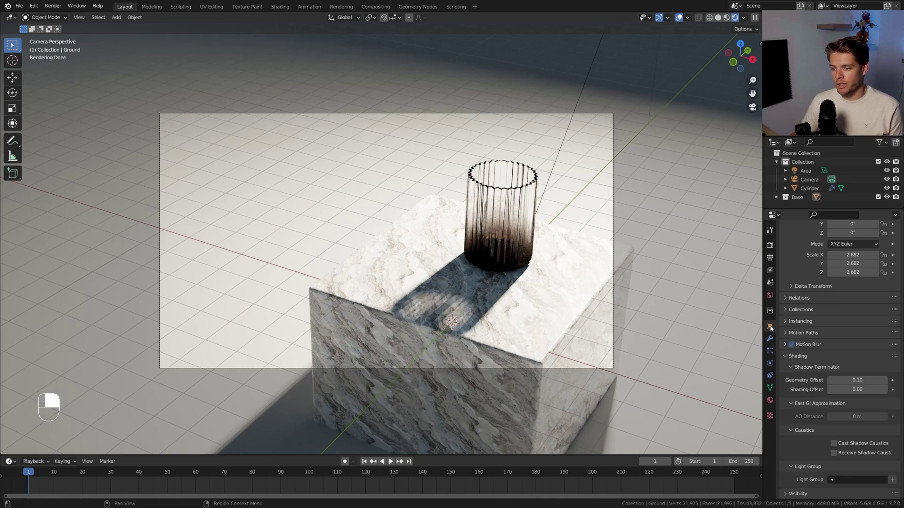
click(833, 453)
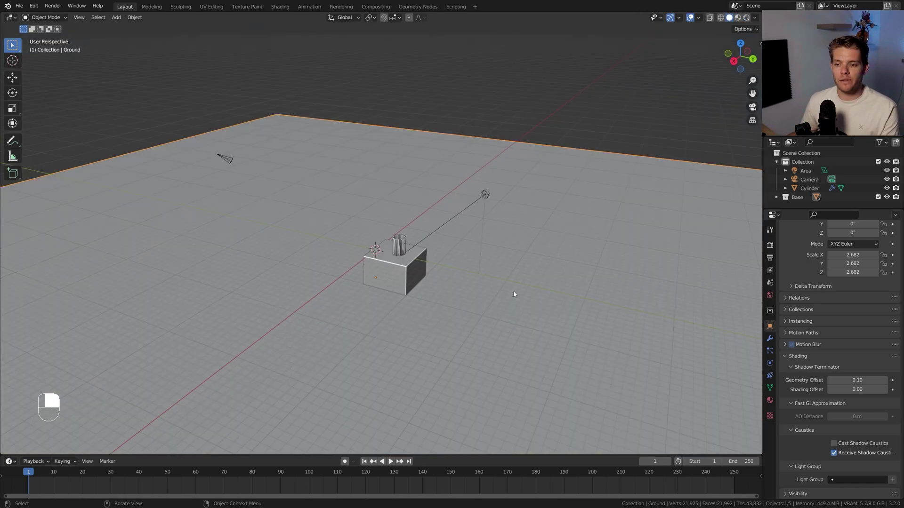
Step: Add a plane for the water surface, scale it up about 52.6 times and lower it about 1.35 m along Z
key(shift+a)
click(512, 44)
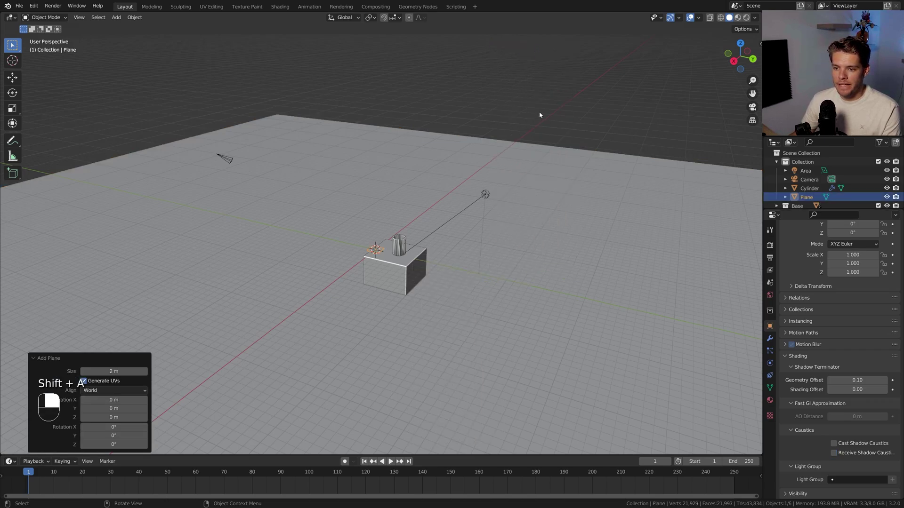
key(s)
click(574, 286)
key(g)
key(z)
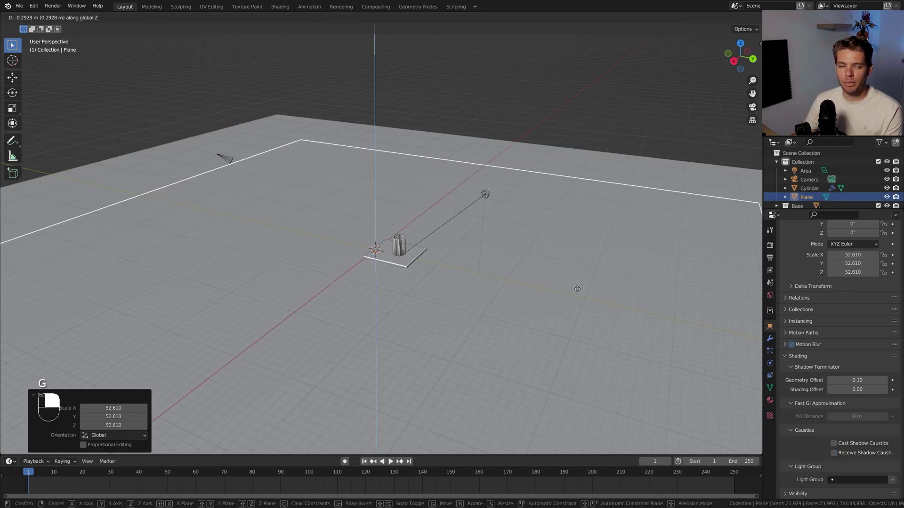
click(577, 294)
Step: Apply the new plane's scale and return to the camera view
key(ctrl+a)
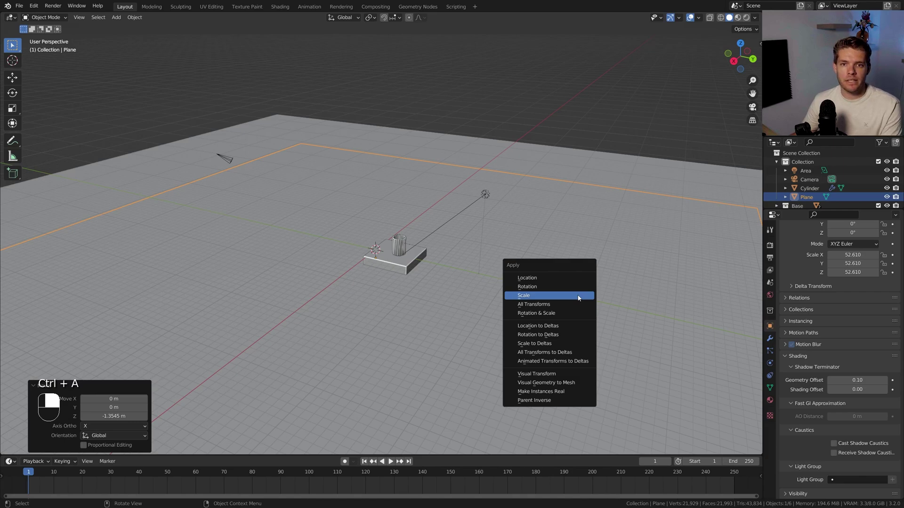
click(579, 296)
key(KP_0)
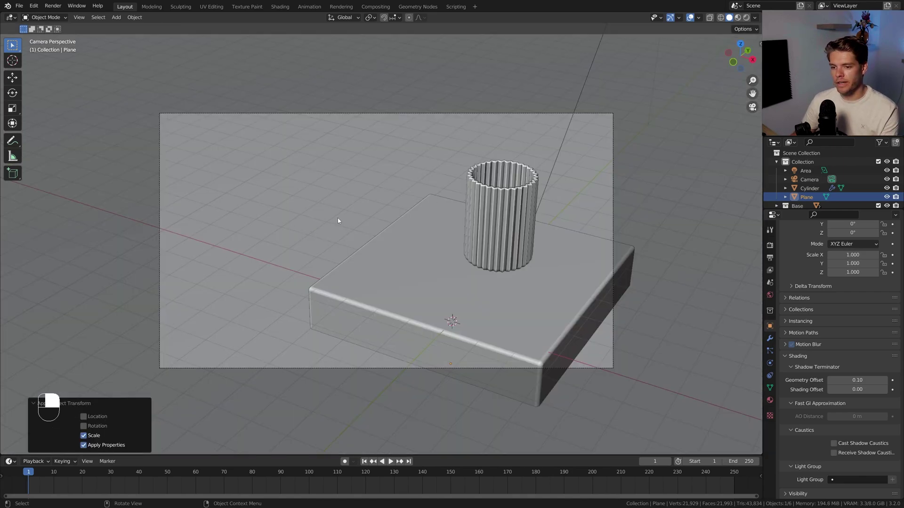
Step: Create a material named Water on the new plane and give it a light blue base color in the Shading workspace
click(770, 400)
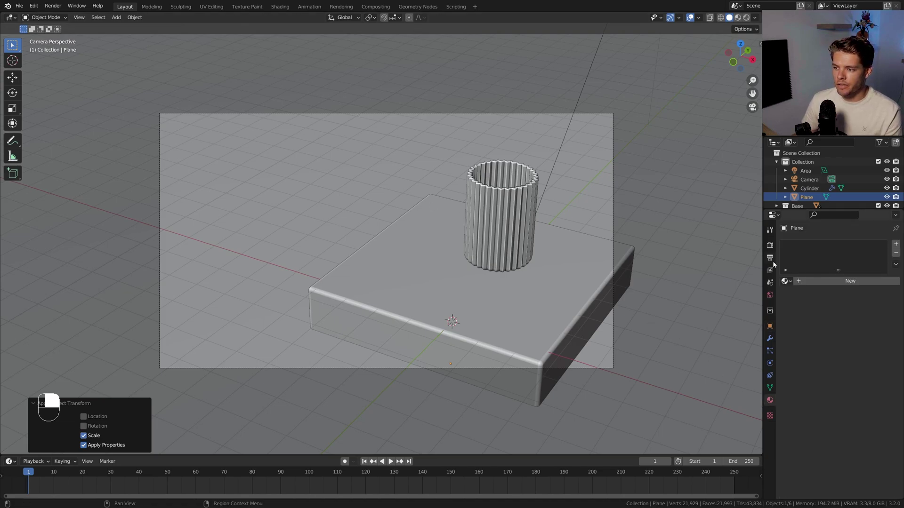
click(814, 282)
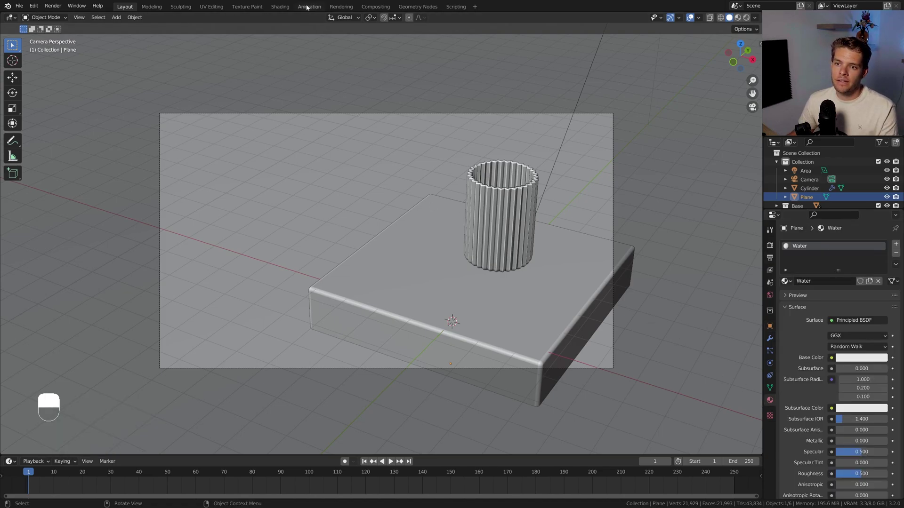
click(280, 6)
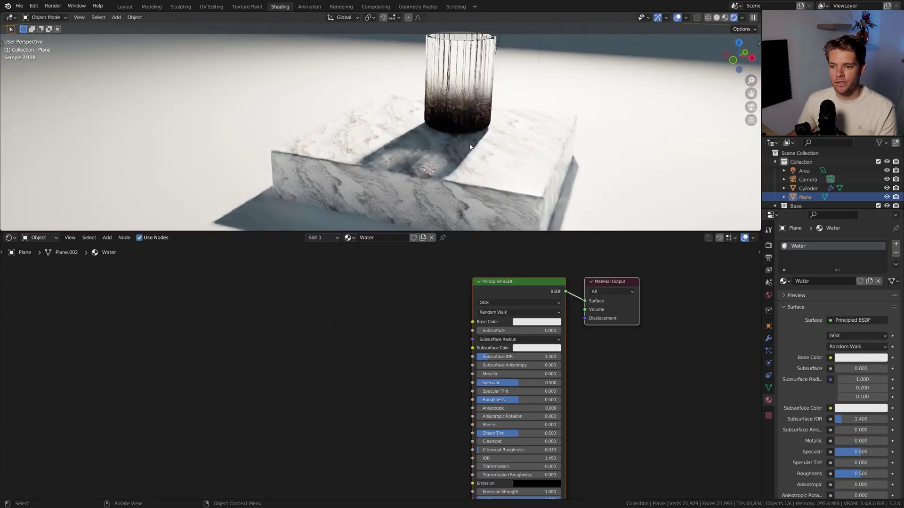
key(KP_0)
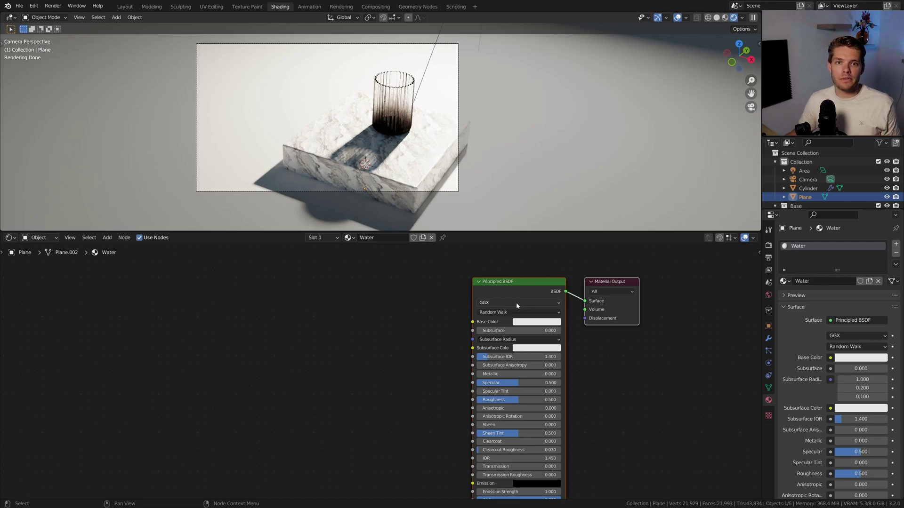
click(536, 322)
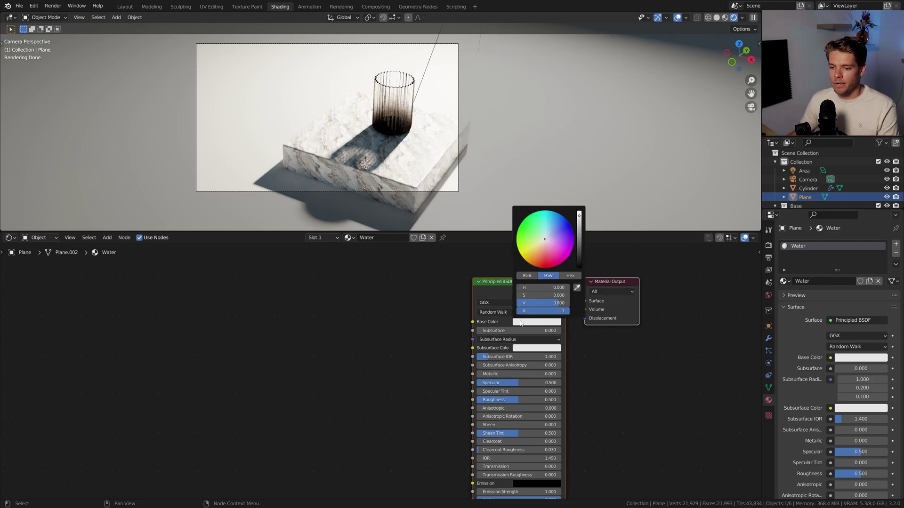
click(546, 234)
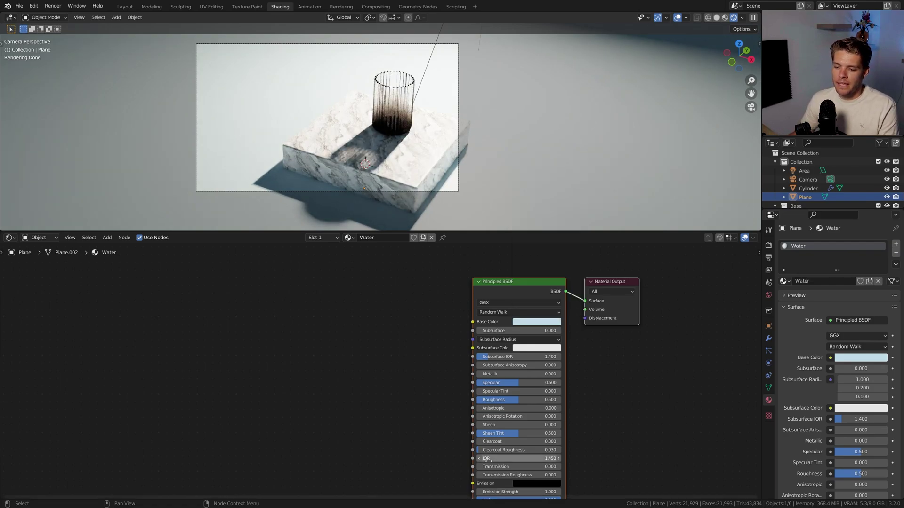
Step: Make the Water material fully transmissive with Transmission 1, Roughness 0 and IOR 1.33
drag(513, 466, 558, 466)
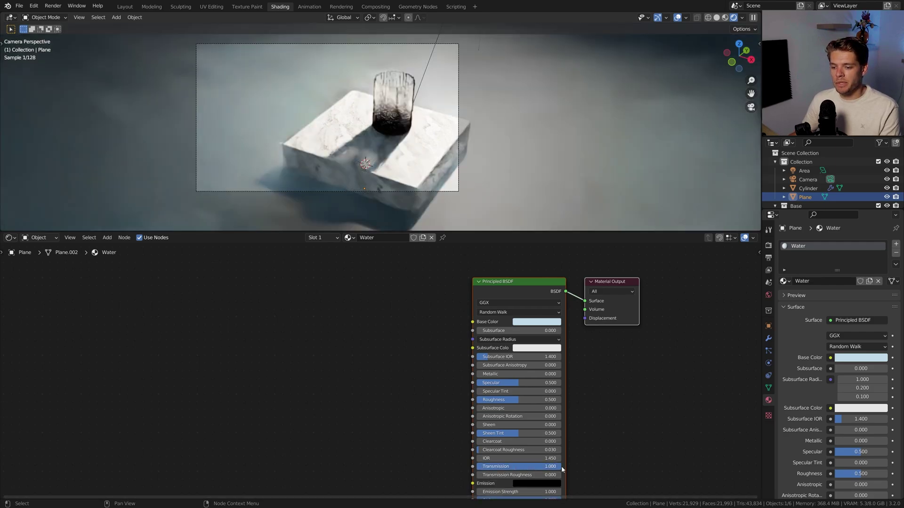
click(507, 400)
text(0)
key(Return)
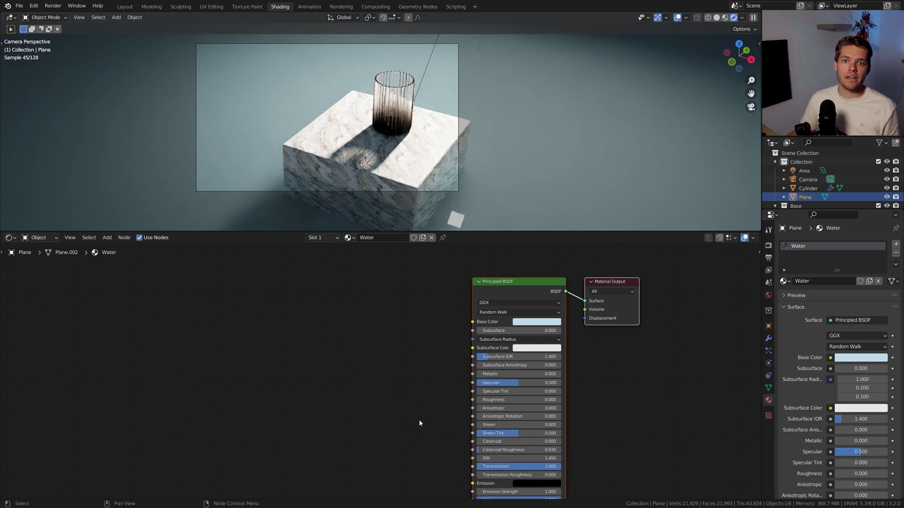
click(519, 459)
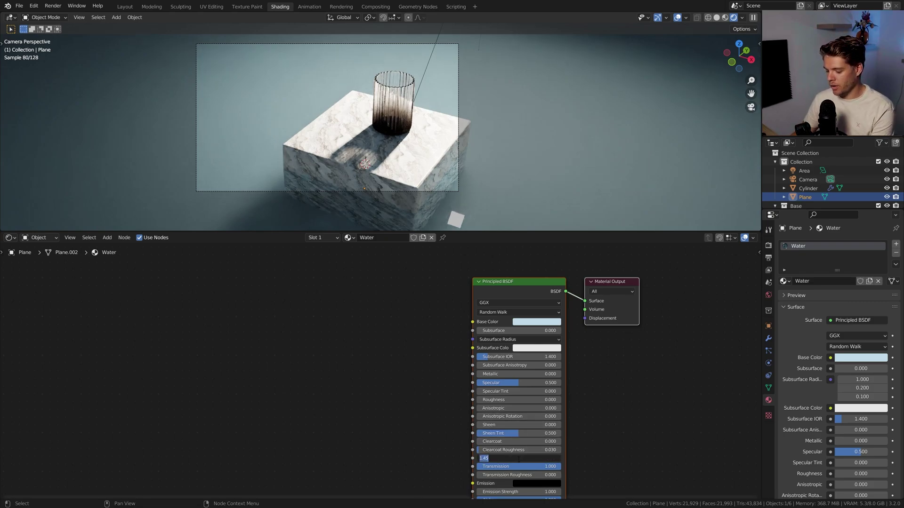
text(1.33)
key(Return)
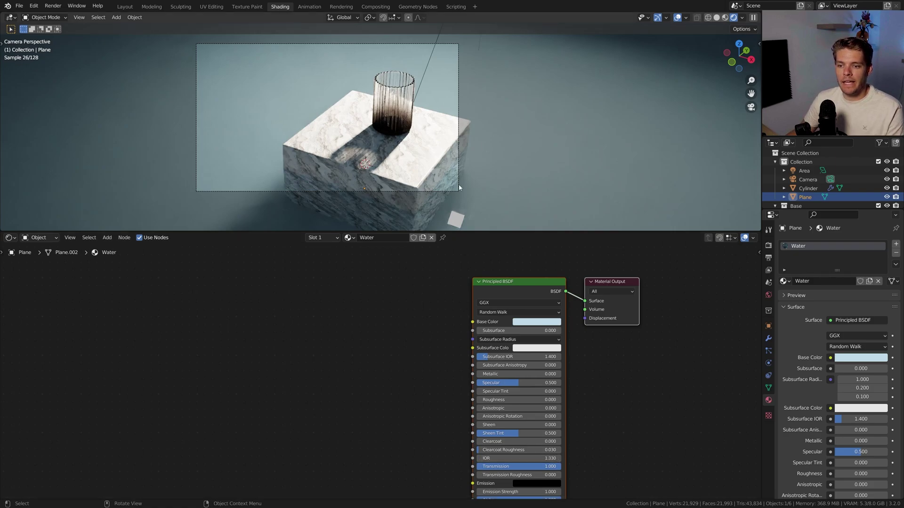
Step: Enable Cast Shadow Caustics in the water plane's object shading settings
key(KP_Decimal)
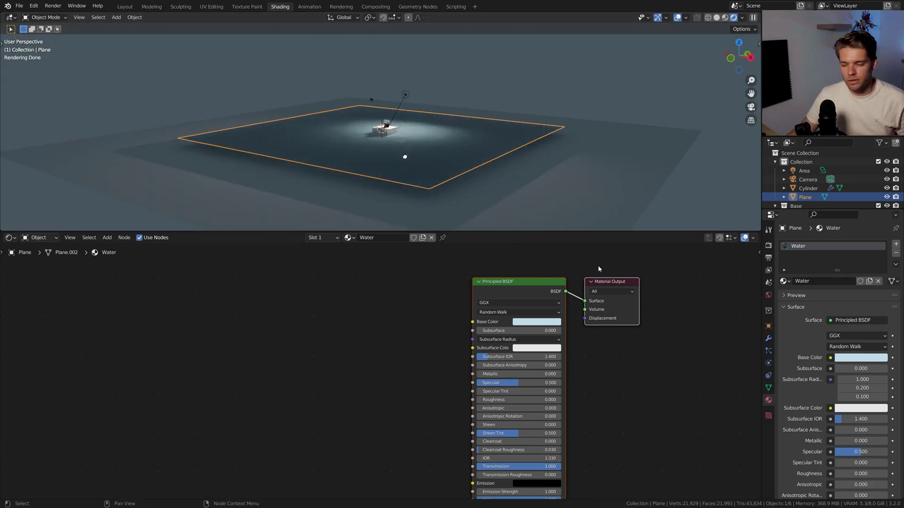
click(769, 327)
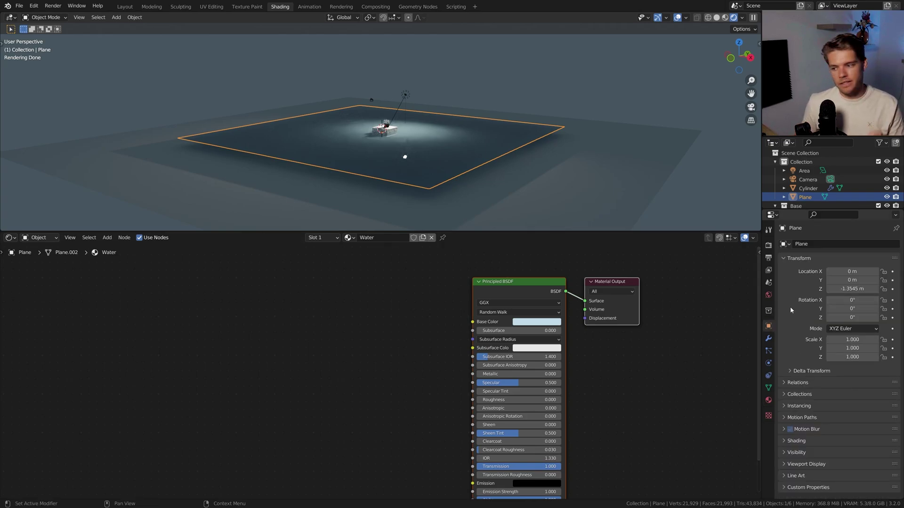
click(796, 441)
scroll(803, 438, down, 5)
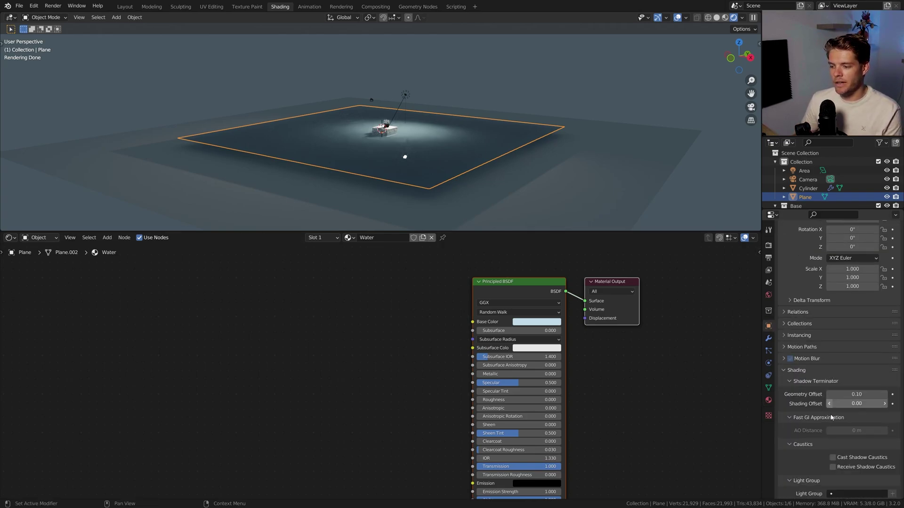
click(832, 415)
scroll(371, 160, up, 3)
middle_drag(372, 163, 403, 167)
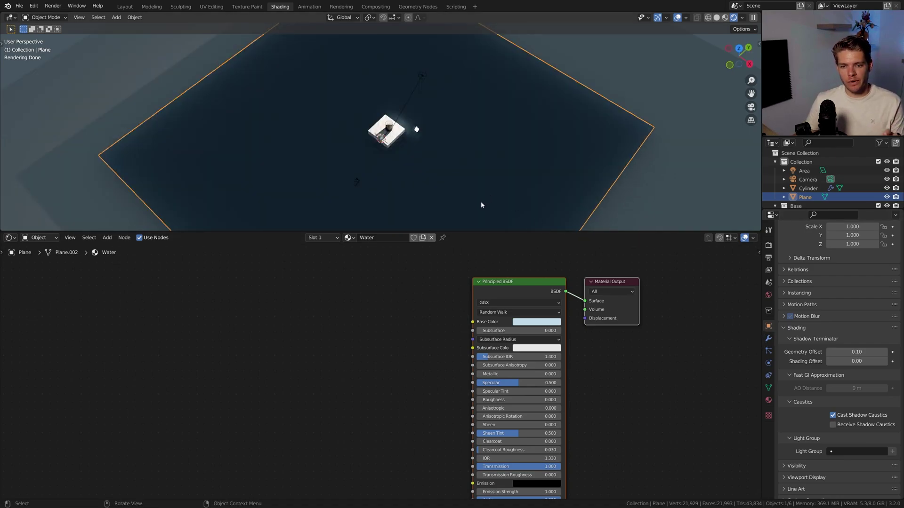
Step: Add an Ocean modifier to the water plane with viewport and render resolution set to 20
click(769, 339)
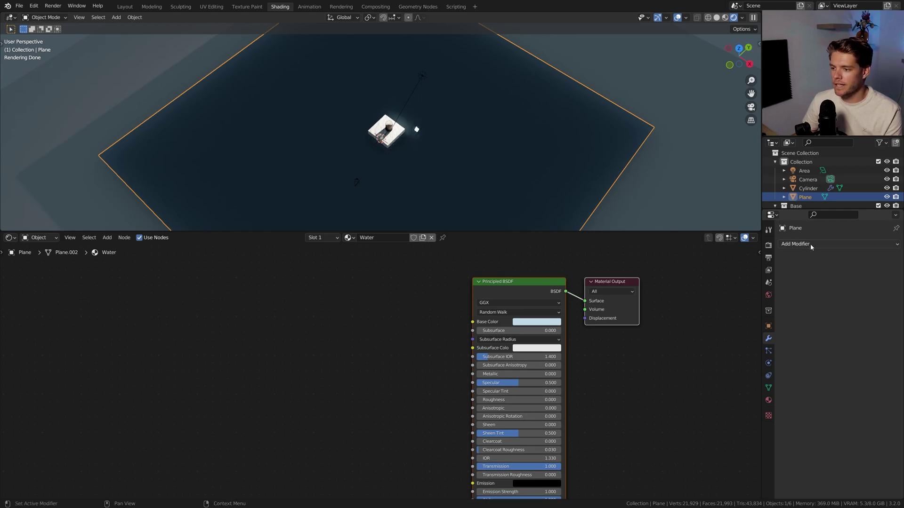
click(810, 244)
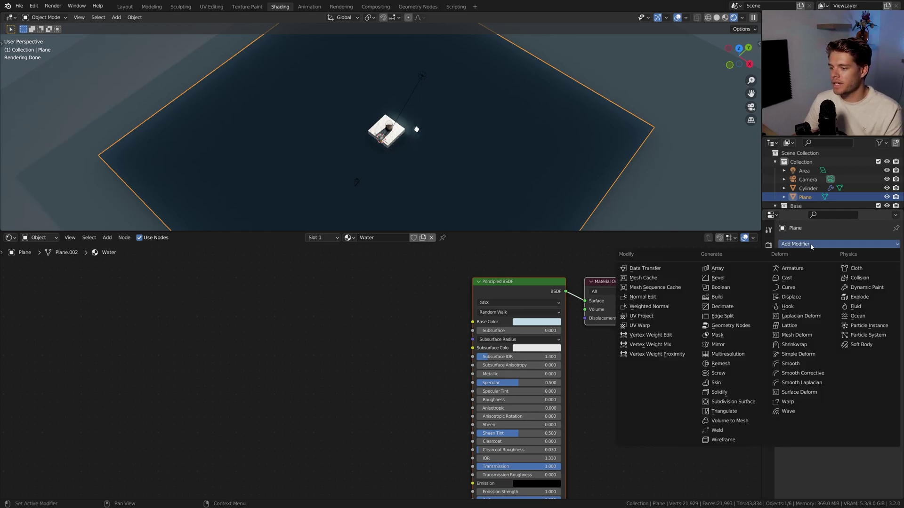
click(854, 316)
key(KP_0)
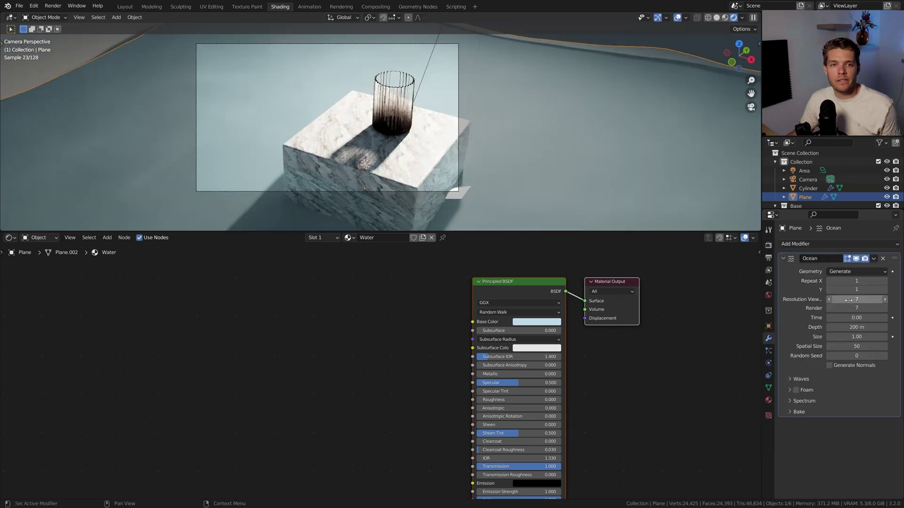
click(848, 300)
text(2)
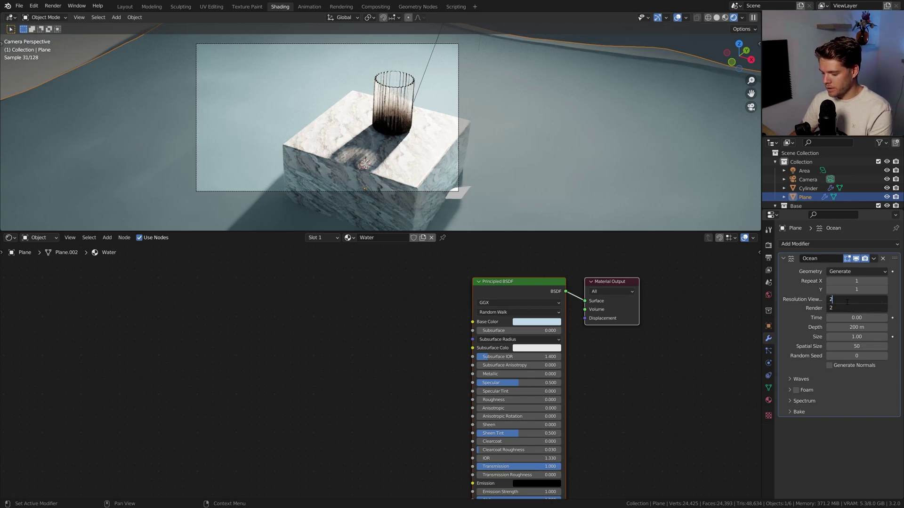
text(0)
key(Return)
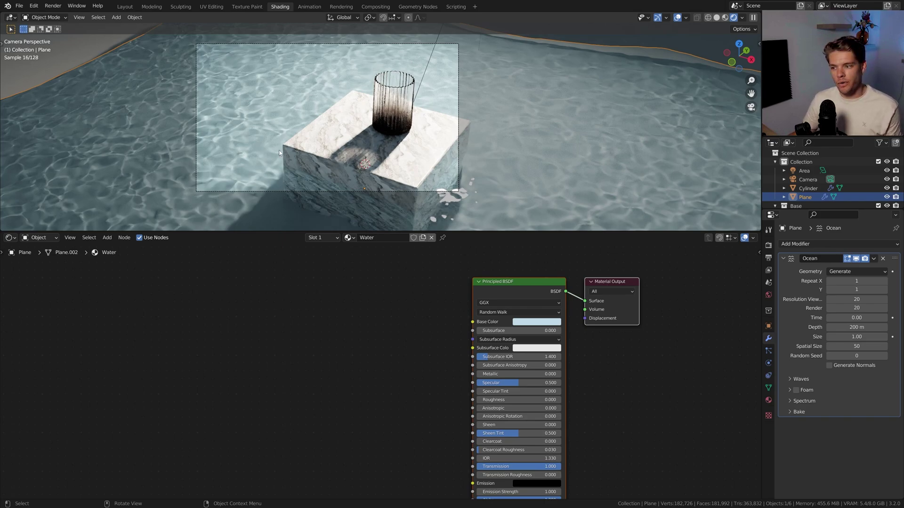
Step: Try an Ocean modifier Size of 2, settle on 1.5, and check the waves around the block
drag(840, 337, 887, 337)
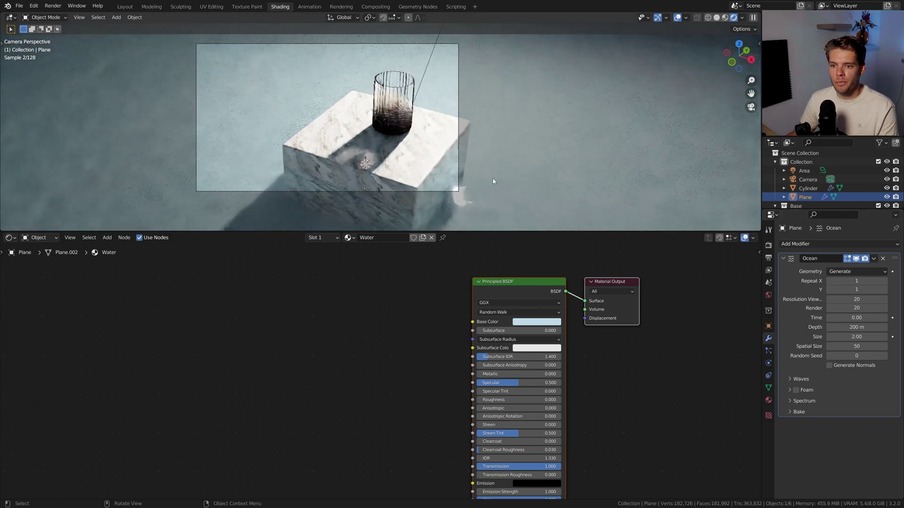
click(857, 337)
text(1.5)
key(Return)
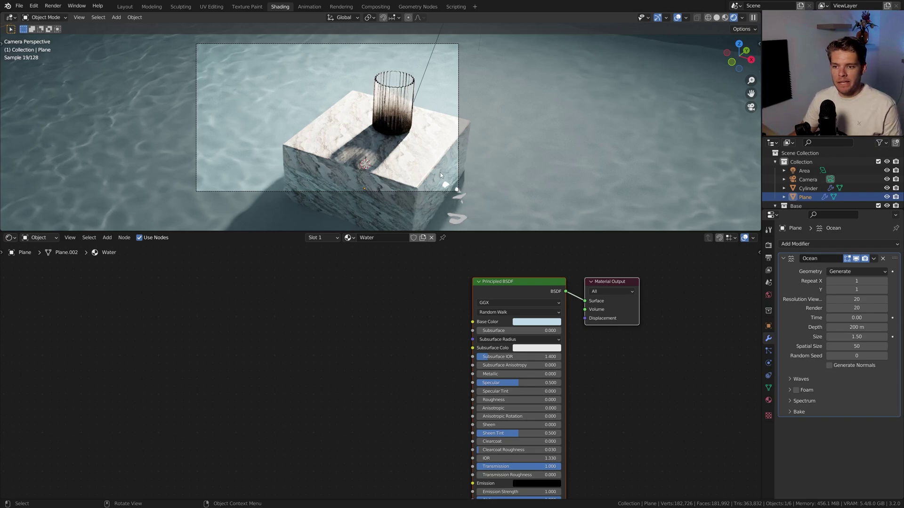
middle_drag(441, 175, 490, 155)
scroll(542, 140, down, 5)
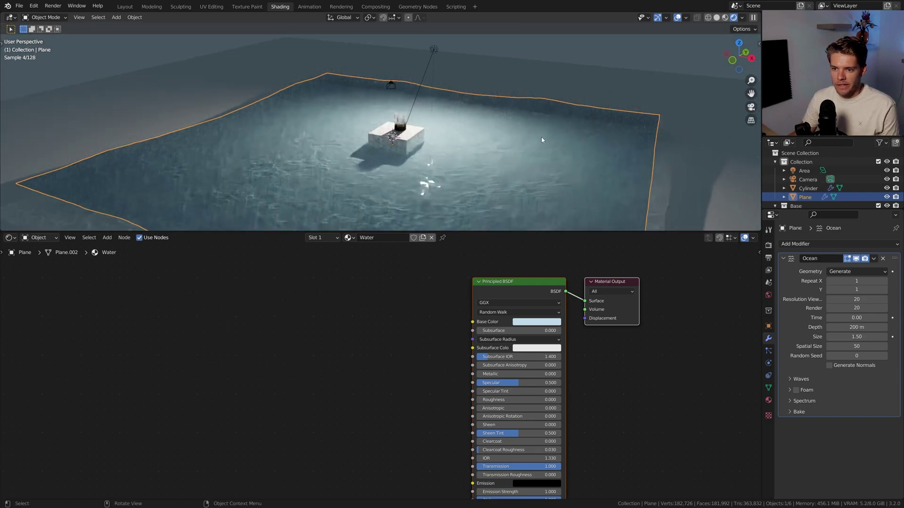
mouse_move(352, 186)
middle_down()
mouse_move(337, 190)
mouse_move(337, 178)
mouse_move(359, 193)
middle_up()
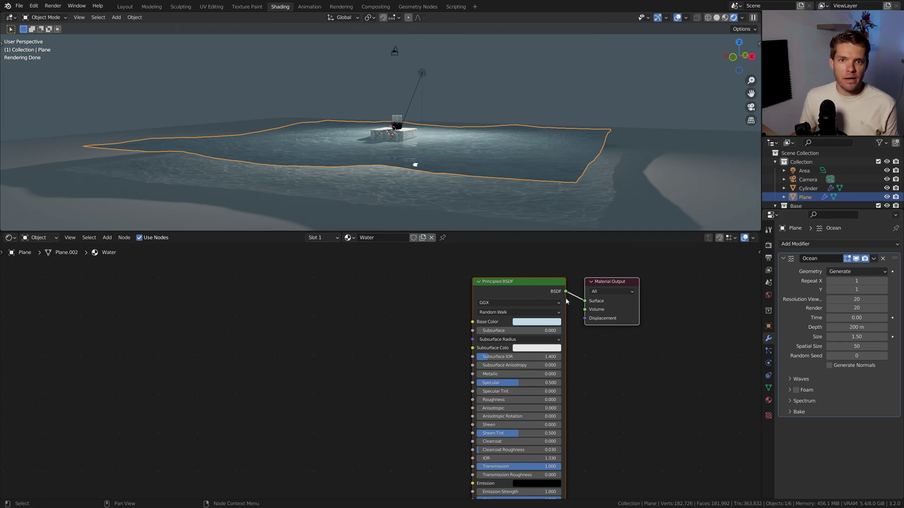
key(KP_0)
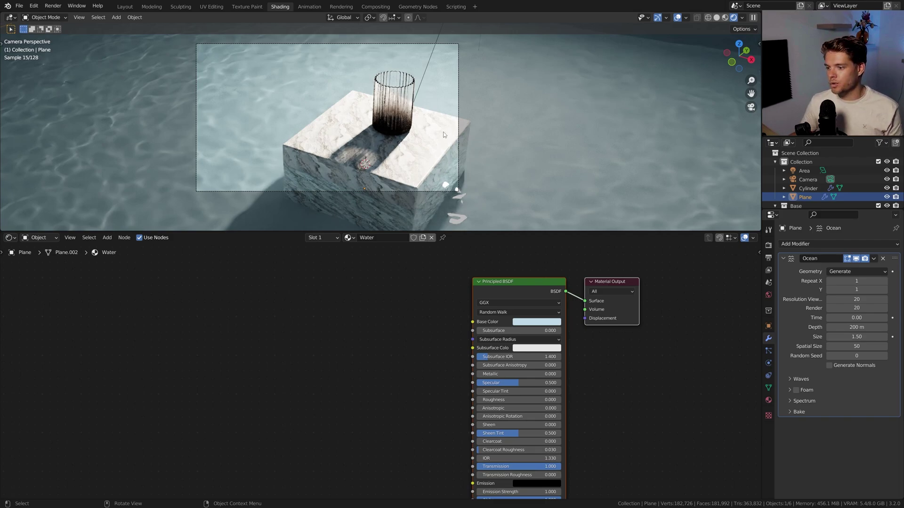
Step: Select the ribbed glass and move its shader nodes away from the Material Output, leaving them disconnected
click(384, 125)
scroll(384, 125, up, 2)
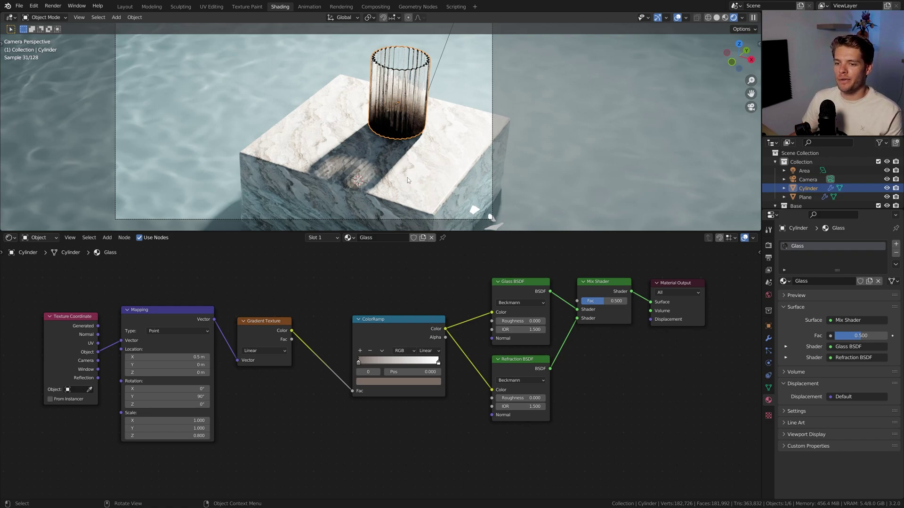
scroll(375, 367, down, 2)
drag(159, 285, 539, 423)
key(g)
click(383, 365)
key(shift+a)
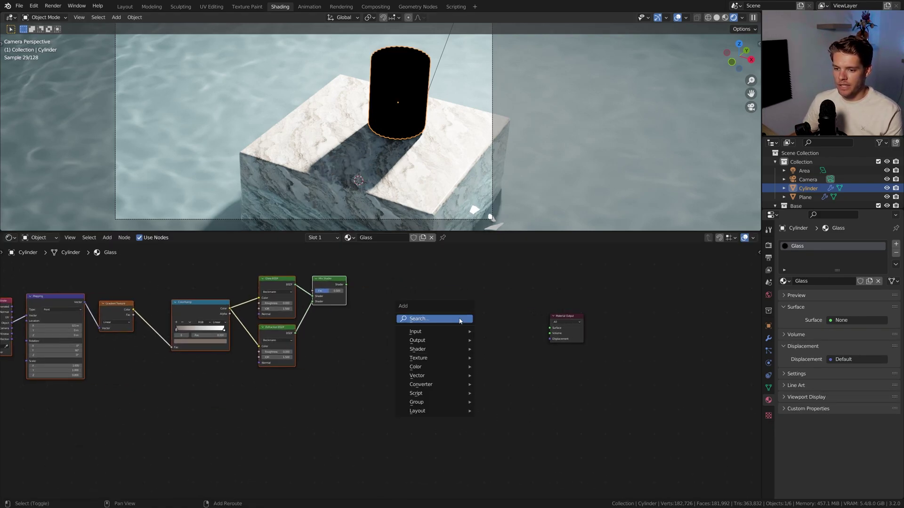
click(409, 271)
Step: Duplicate the Glass BSDF, connect the copy to the Material Output surface, and try a light blue and a green color
click(277, 279)
key(shift+d)
click(501, 304)
click(509, 321)
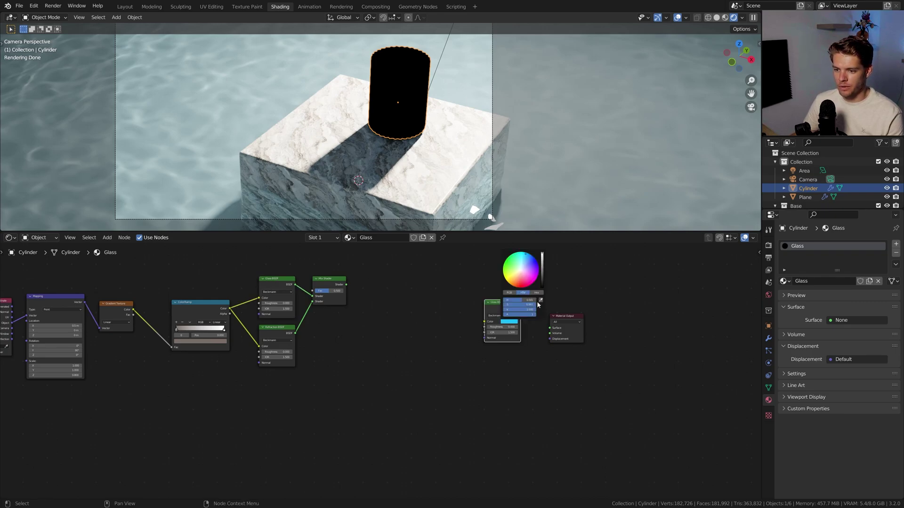
drag(520, 308, 549, 328)
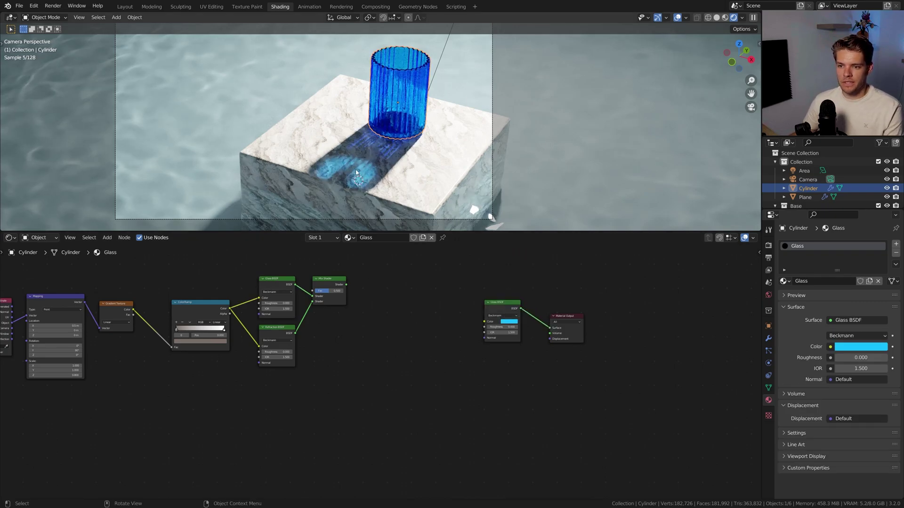
click(505, 323)
click(533, 280)
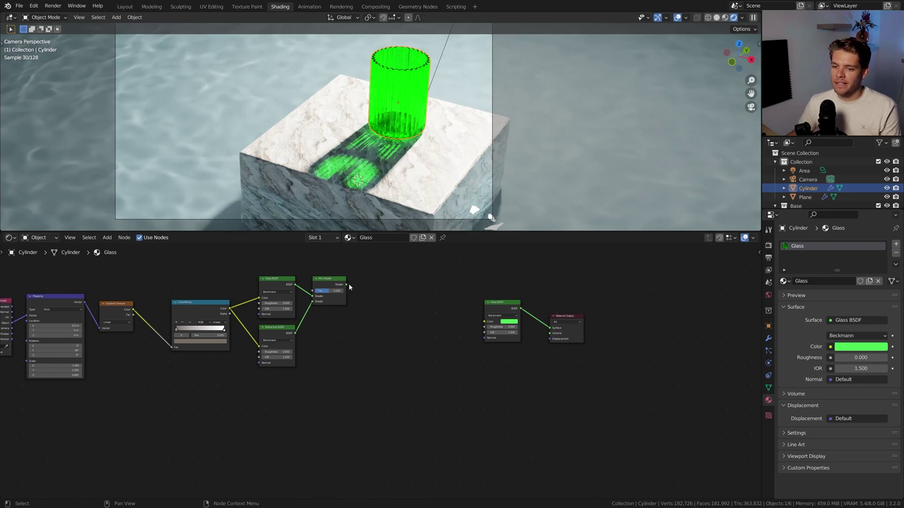
Step: Reconnect the Mix Shader to the Material Output and tint the ColorRamp's first stop light orange-brown
drag(349, 287, 550, 327)
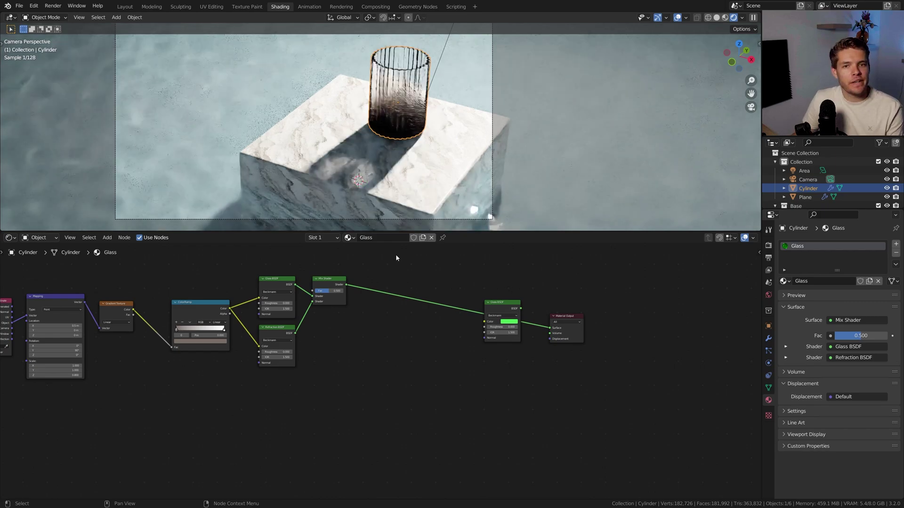
click(184, 341)
drag(193, 296, 193, 299)
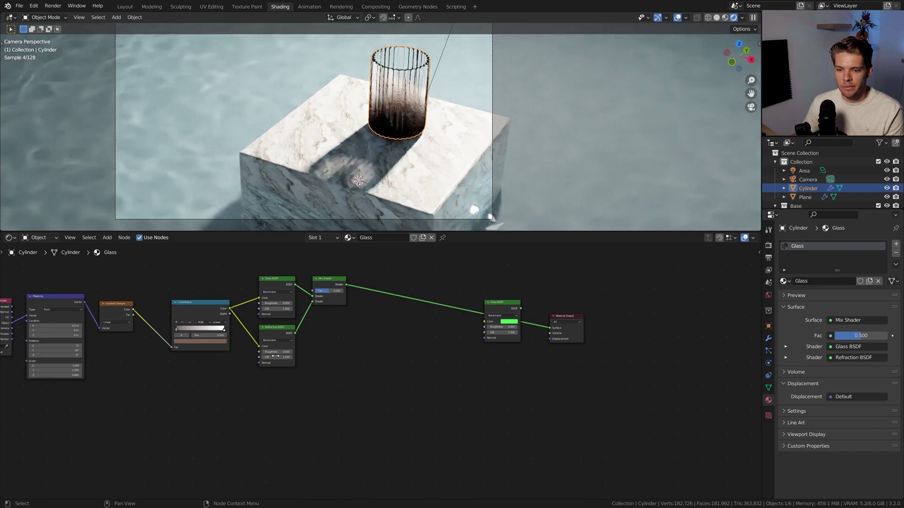
scroll(133, 322, up, 3)
click(235, 348)
drag(262, 282, 263, 254)
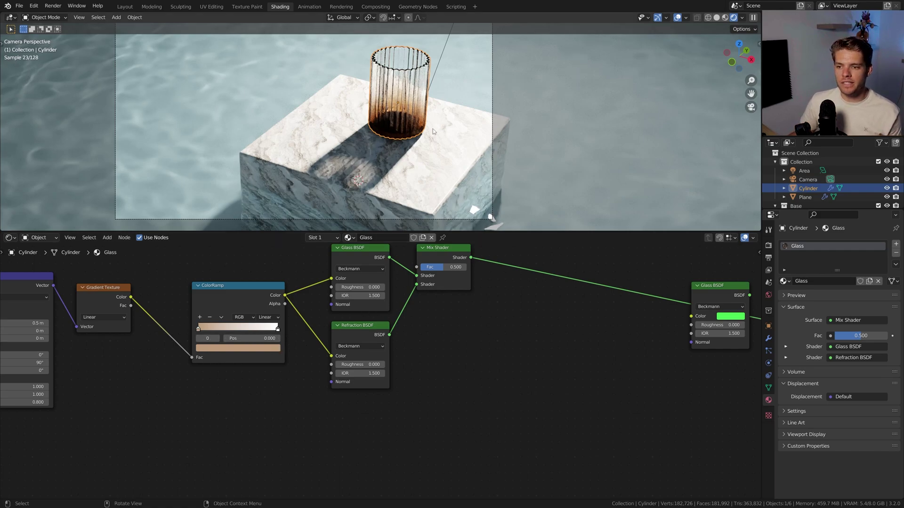
Step: Select the marble block
click(342, 167)
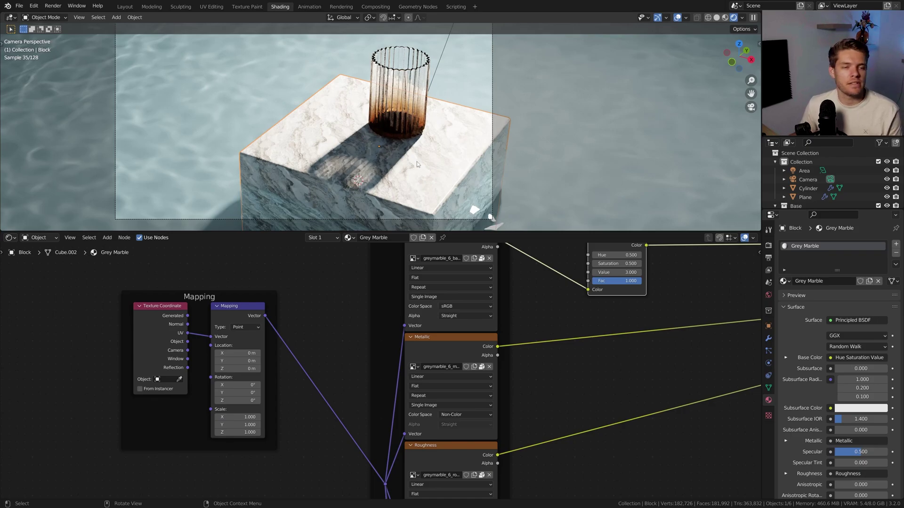